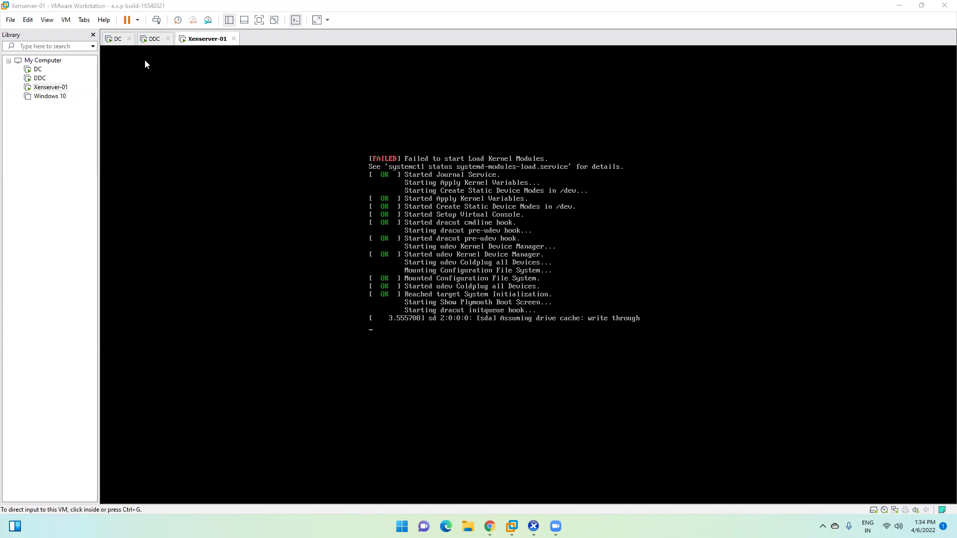
# Switch from the Xenserver-01 boot console to the DC virtual machine.
pyautogui.click(117, 39)
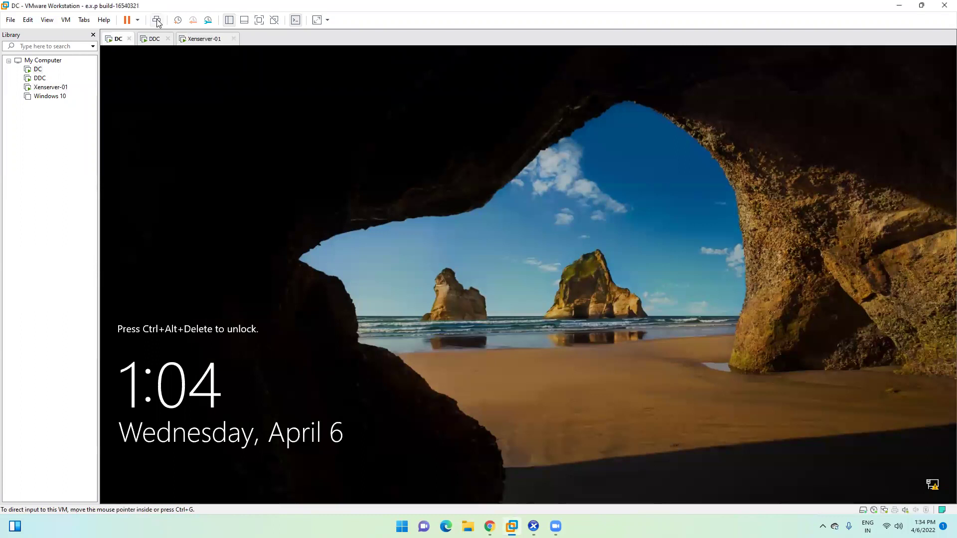
# Sign in to the DC machine with the administrator password.
pyautogui.click(156, 20)
pyautogui.click(483, 315)
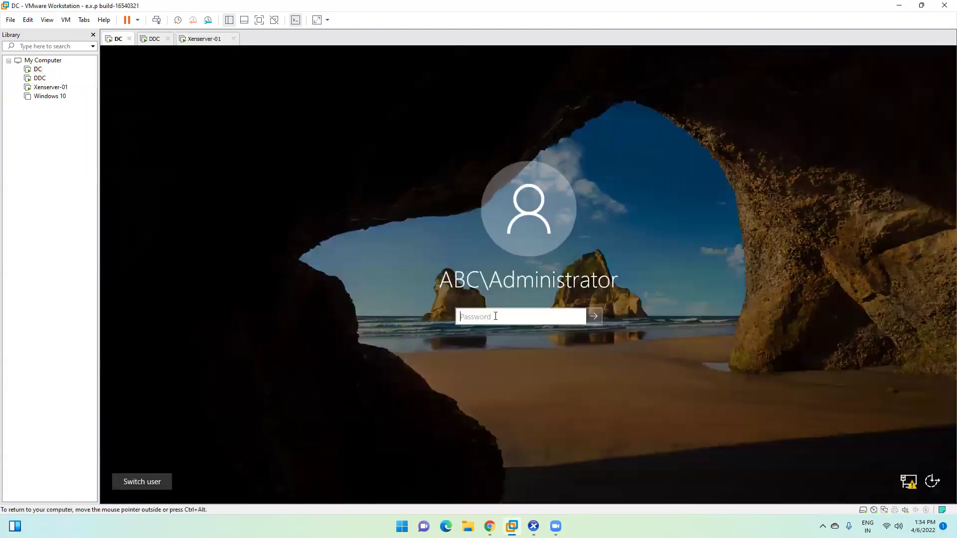
pyautogui.write('••••••')
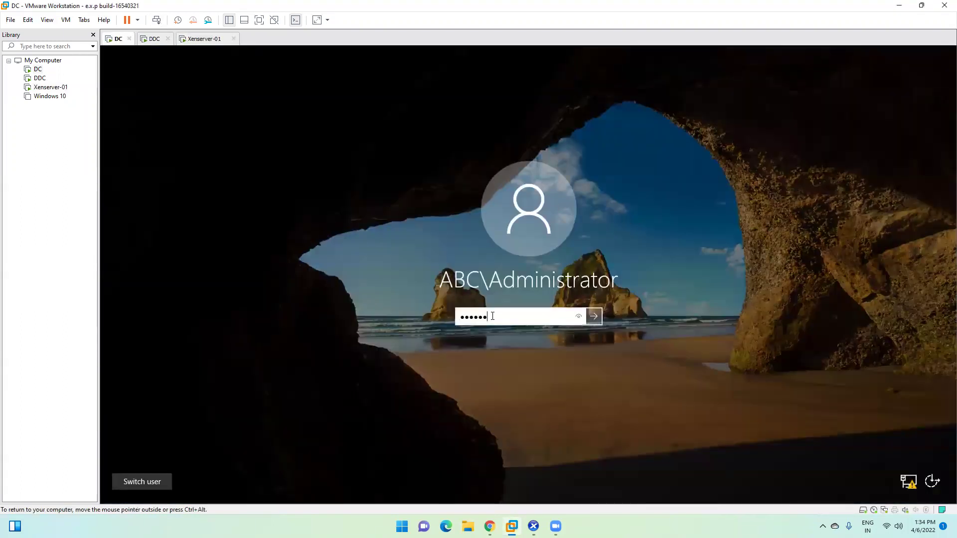
pyautogui.write('•••')
pyautogui.press('Return')
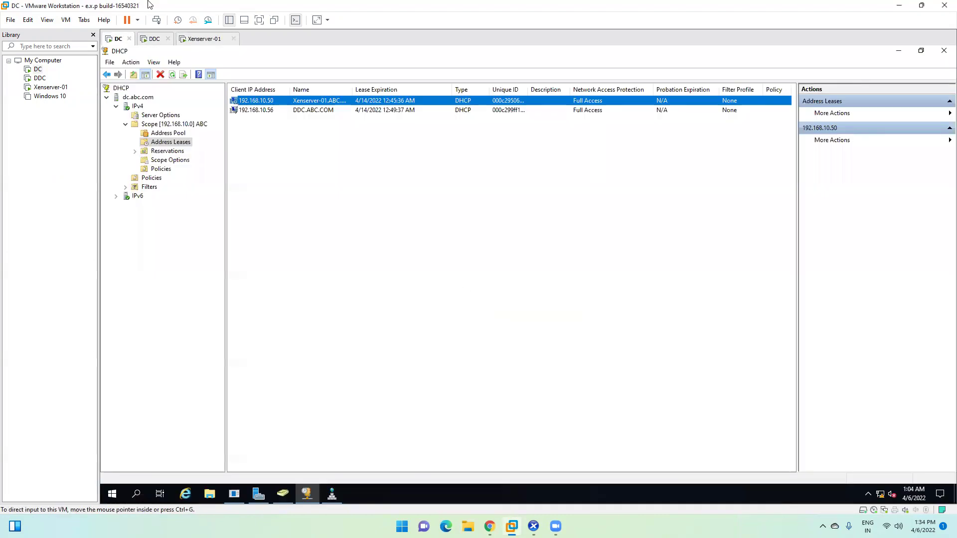
# Minimize the DHCP console and open Server Manager's AD DS page, then its DHCP page.
pyautogui.click(901, 50)
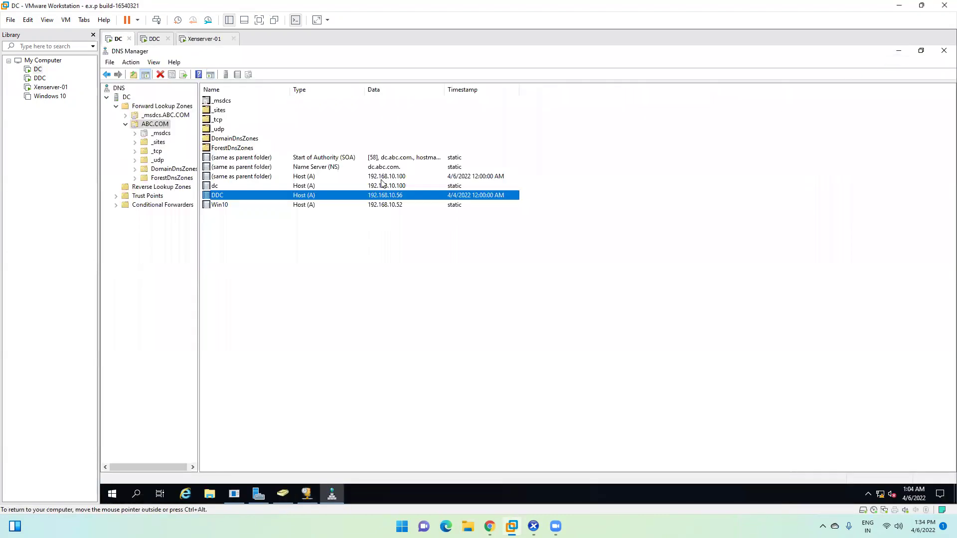
pyautogui.click(263, 496)
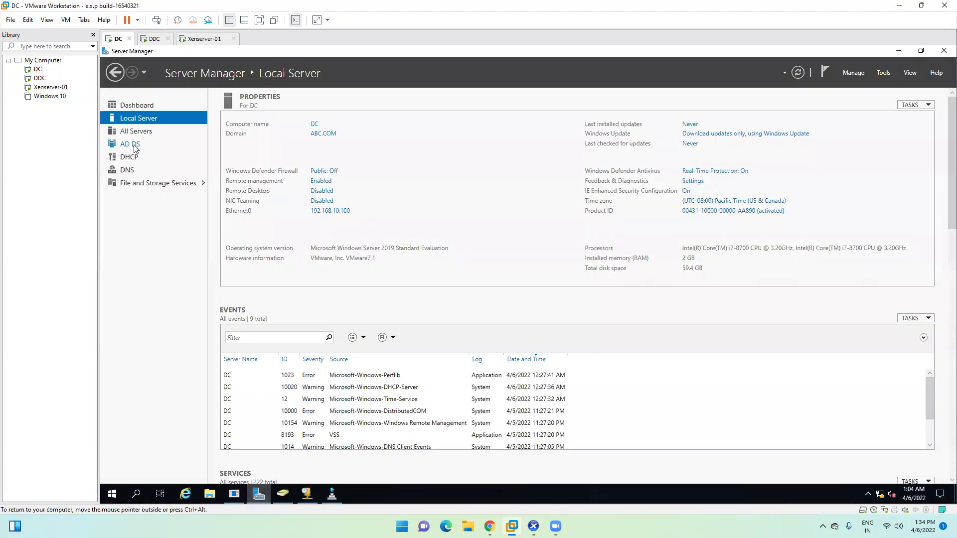
pyautogui.click(135, 147)
pyautogui.click(129, 156)
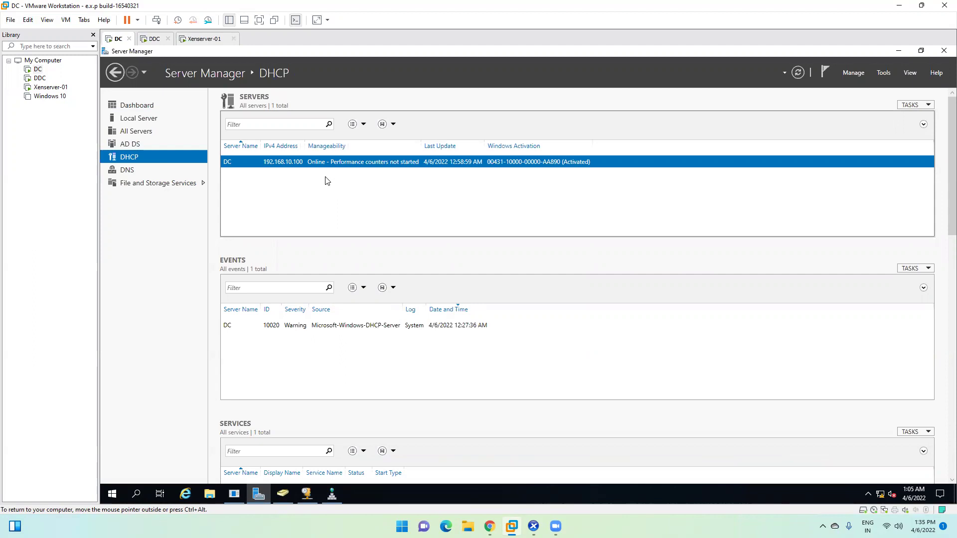
# In Active Directory Users and Computers, list ABC.COM Computers and select the DDC, WIN10, and BIGFIX accounts.
pyautogui.click(134, 147)
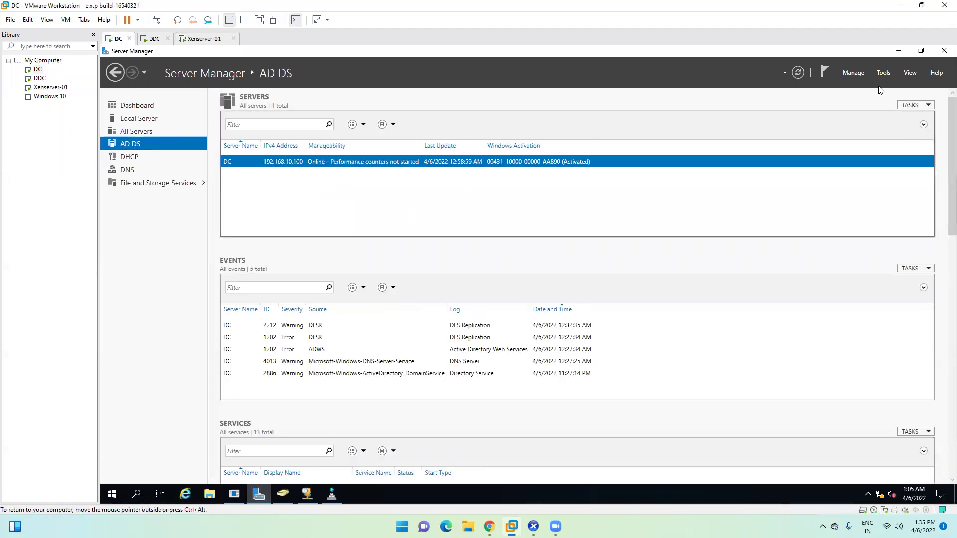
pyautogui.click(283, 493)
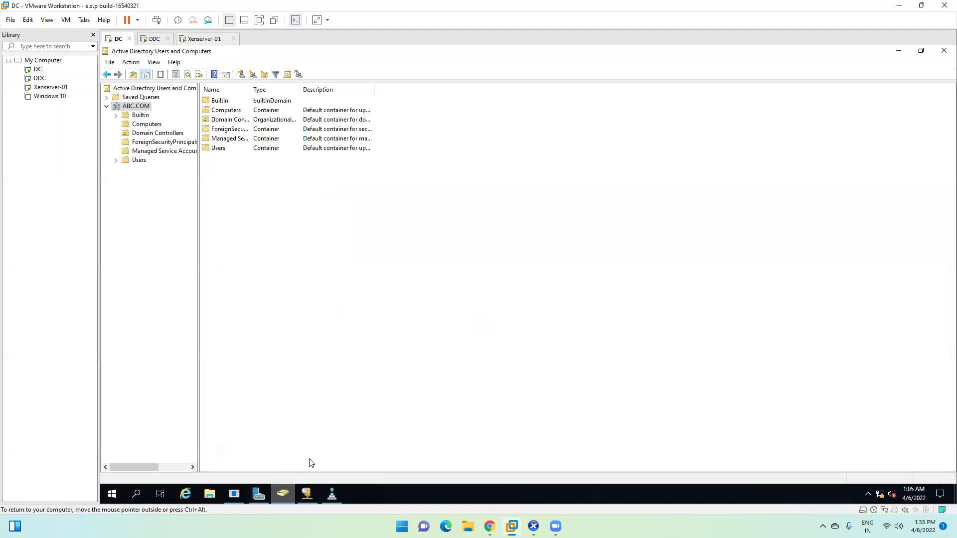
pyautogui.click(150, 124)
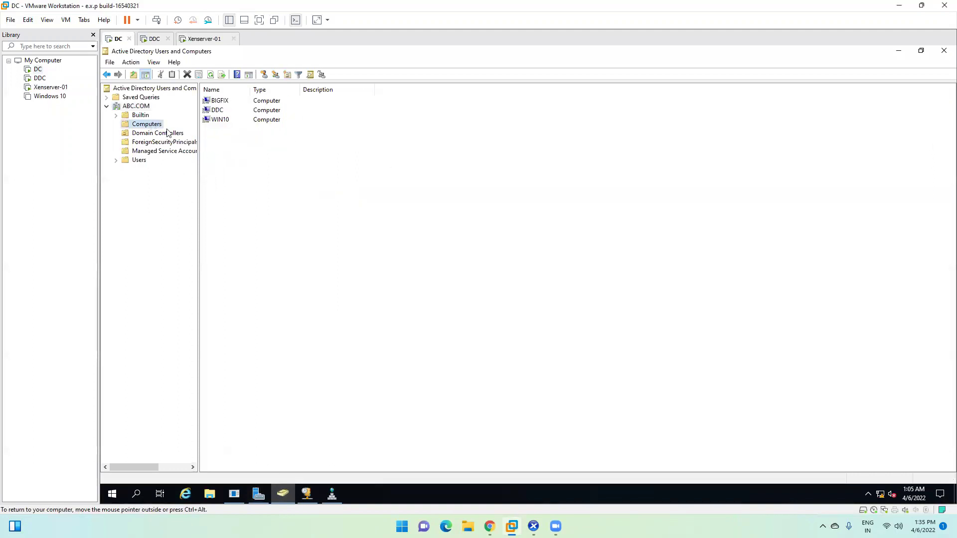
pyautogui.click(218, 111)
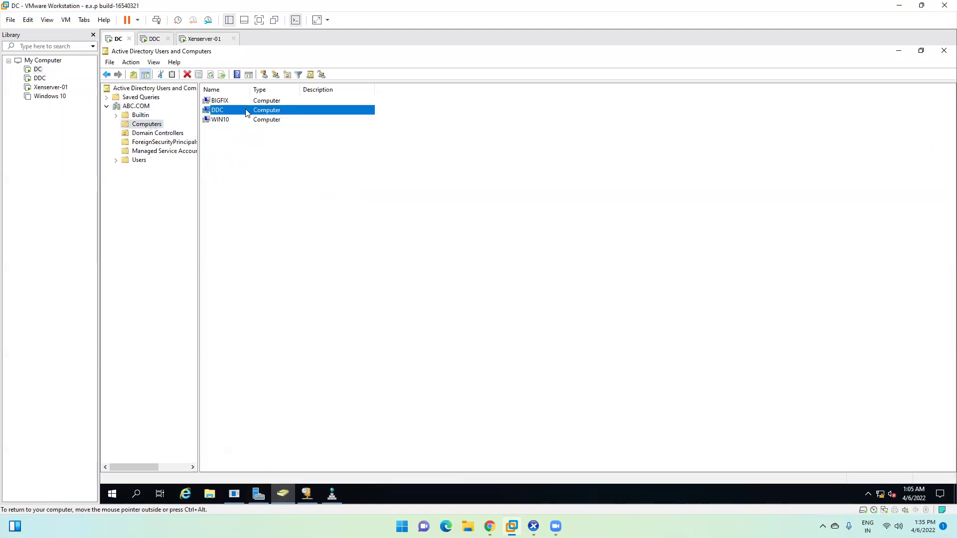
pyautogui.click(222, 121)
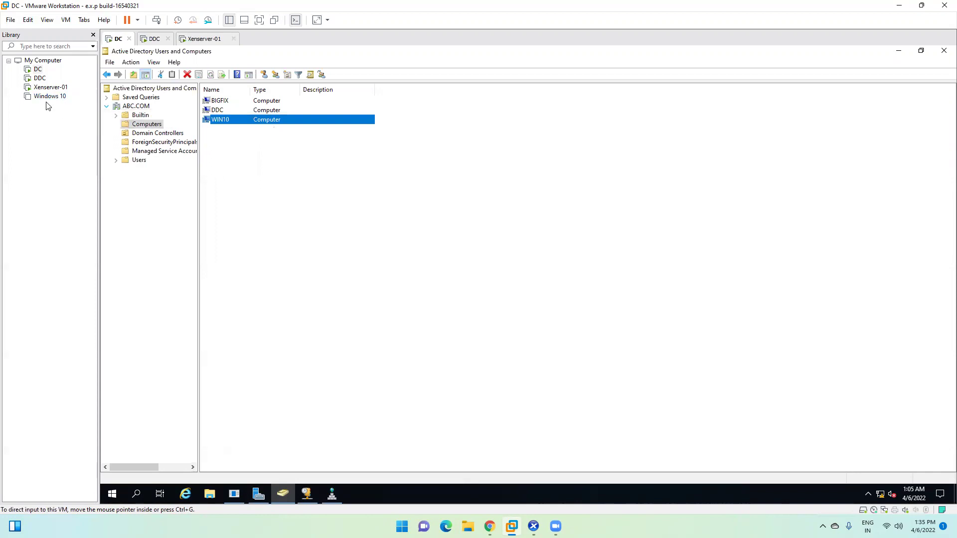
pyautogui.click(222, 110)
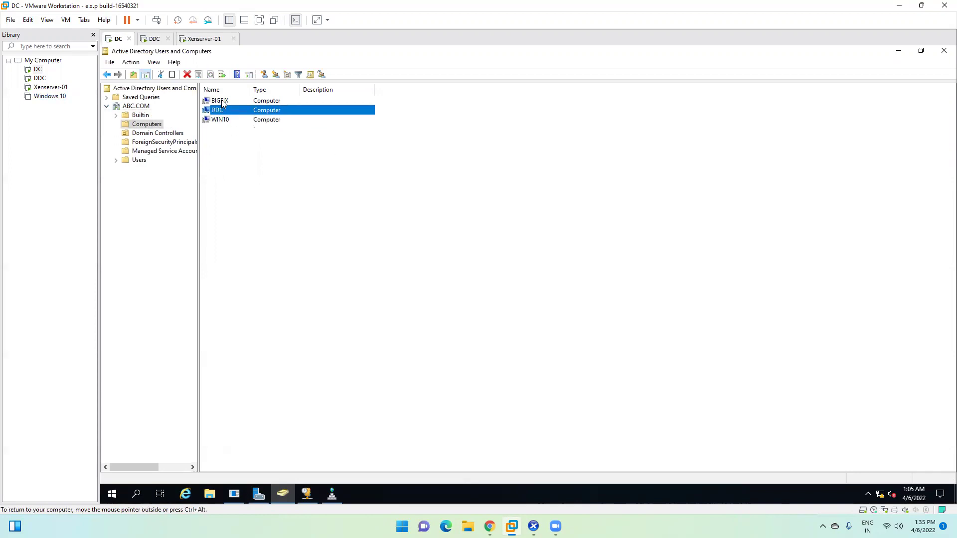
pyautogui.click(217, 101)
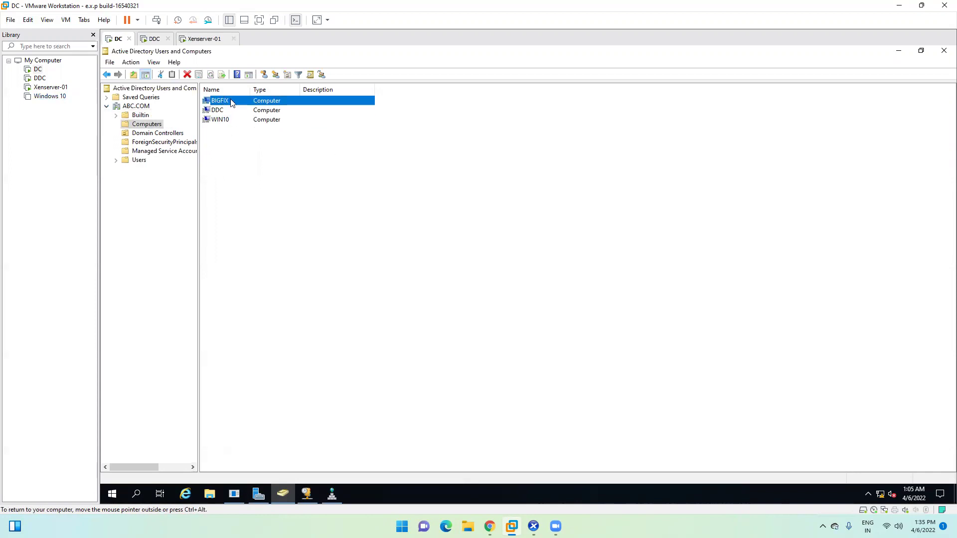
# Delete the BIGFIX computer account, refresh the list, and bring up the DHCP console.
pyautogui.rightClick(231, 100)
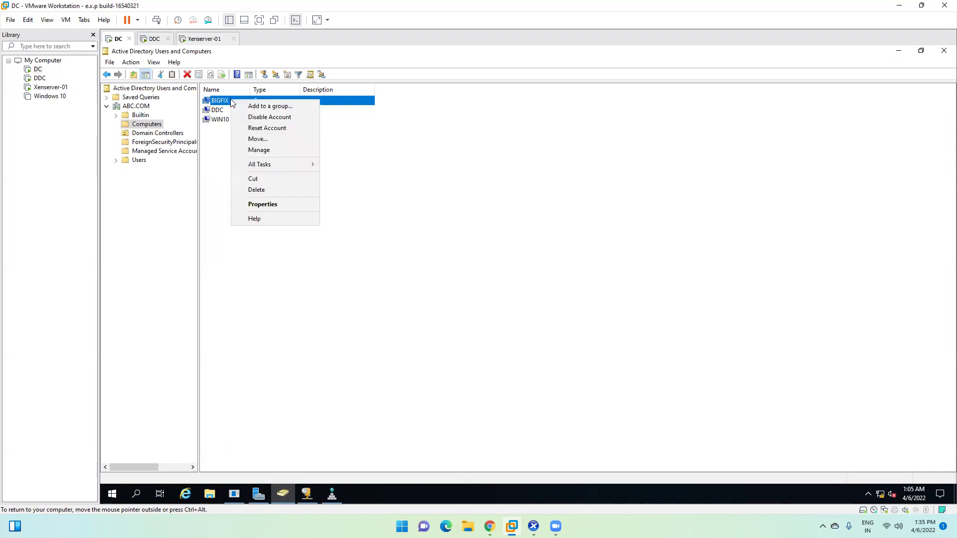
pyautogui.click(255, 189)
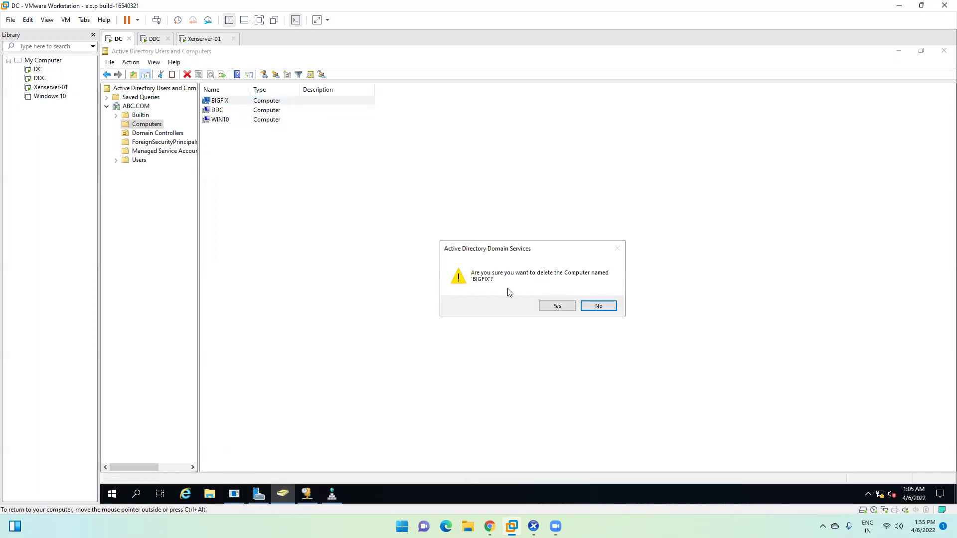
pyautogui.click(553, 306)
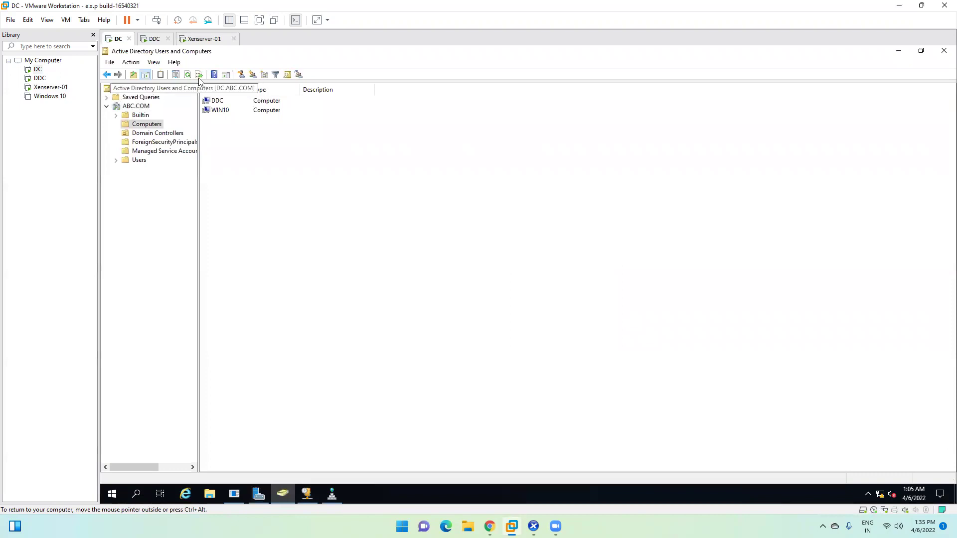
pyautogui.click(189, 76)
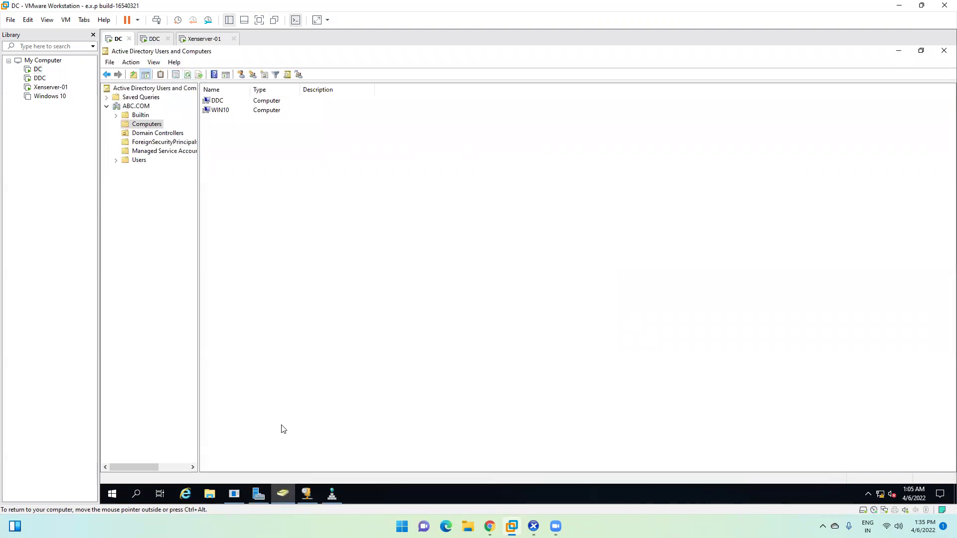
pyautogui.click(306, 492)
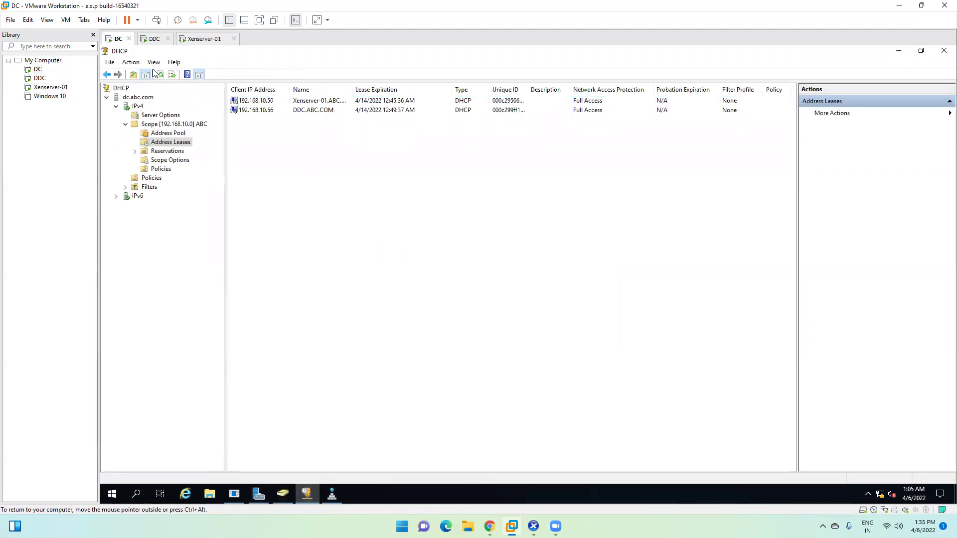
# Refresh DHCP leases, resize Client IP Address, and compare the 192.168.10.50 and 192.168.10.56 leases.
pyautogui.click(161, 75)
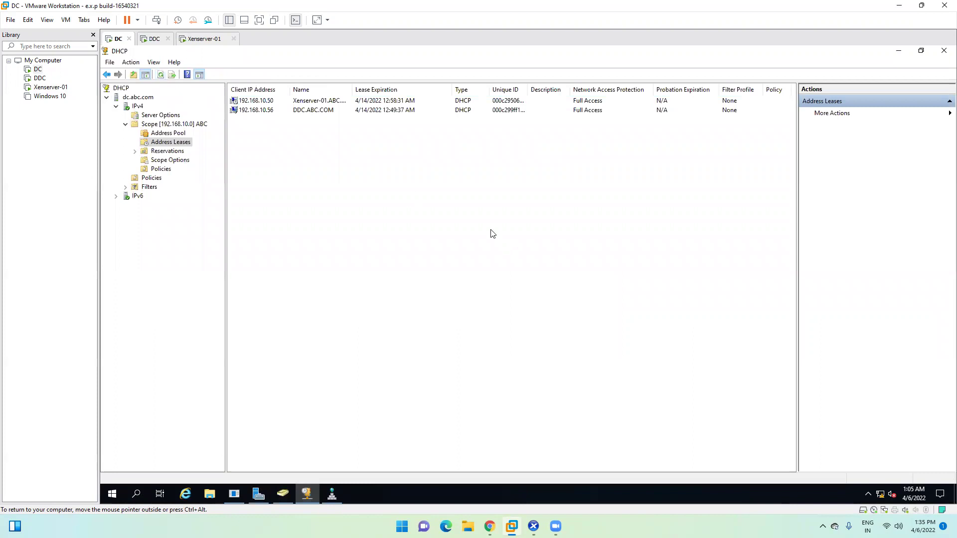
pyautogui.click(305, 111)
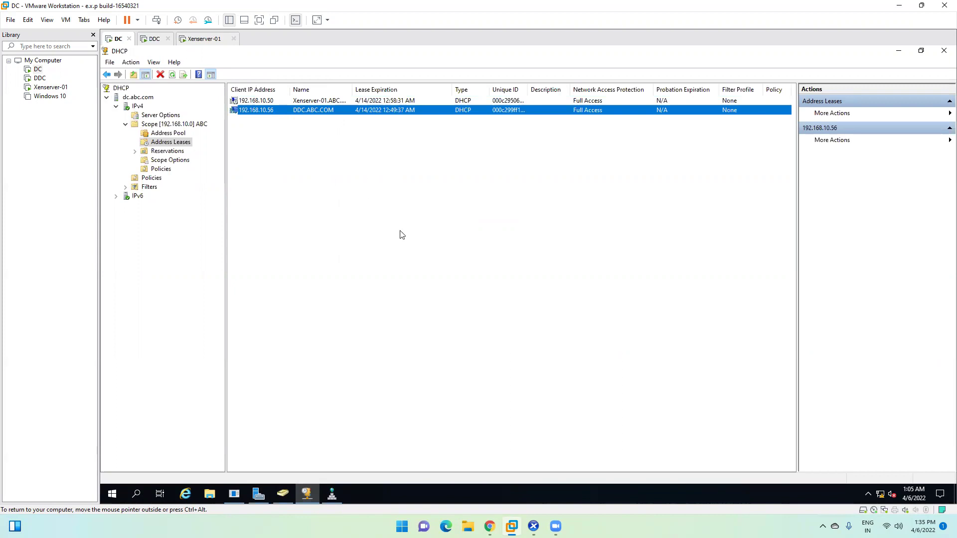
pyautogui.click(309, 101)
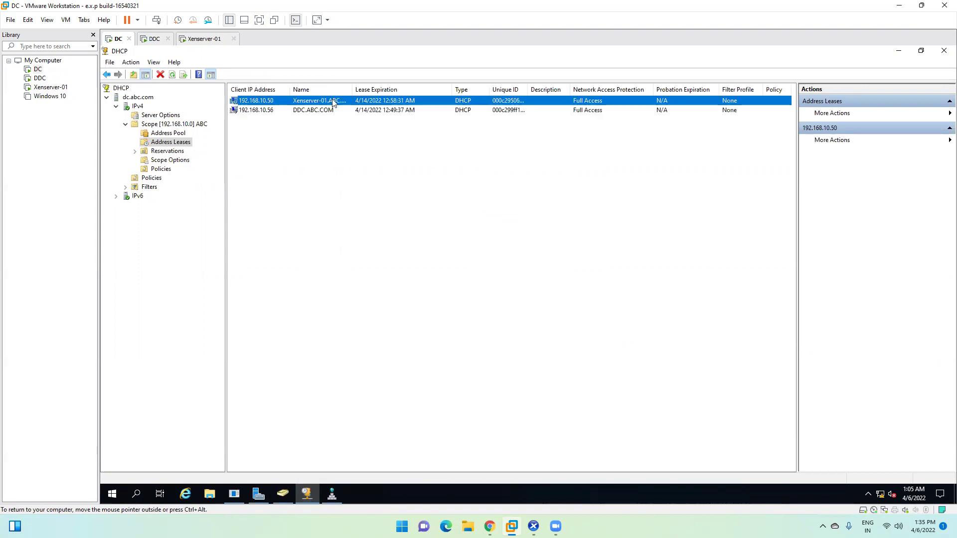
pyautogui.doubleClick(291, 90)
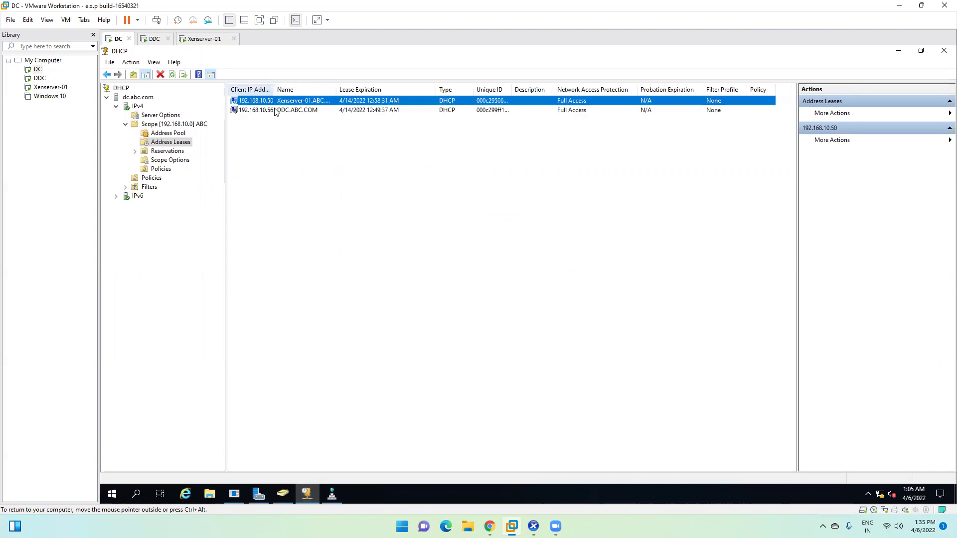
pyautogui.moveTo(275, 88); pyautogui.dragTo(291, 87)
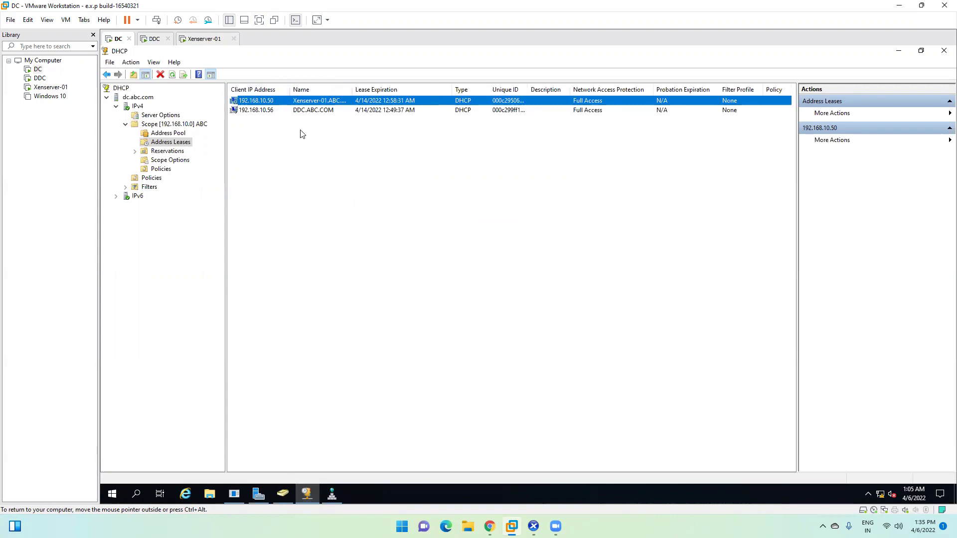
pyautogui.click(280, 111)
pyautogui.click(280, 100)
pyautogui.click(280, 110)
pyautogui.click(280, 101)
pyautogui.click(274, 112)
pyautogui.click(274, 100)
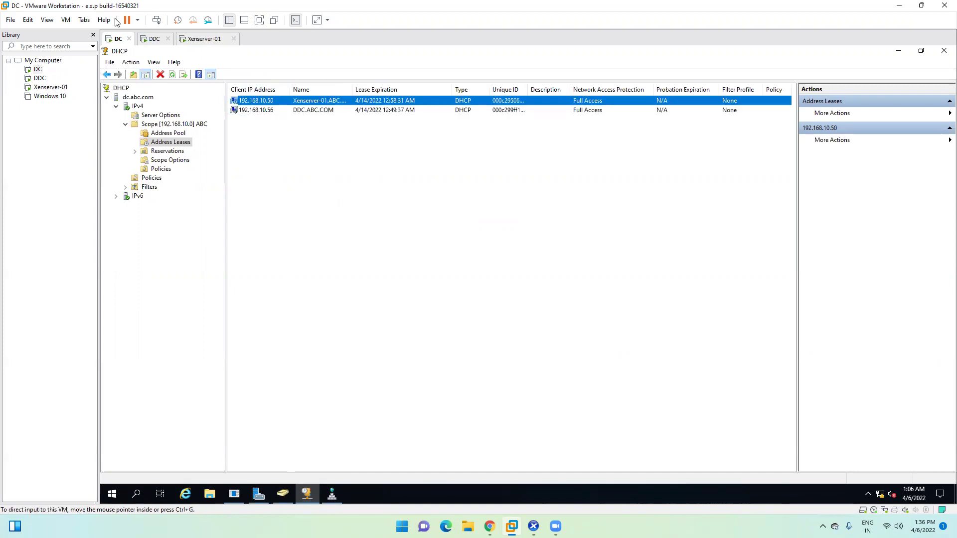
pyautogui.click(202, 38)
# Move to the DDC machine and close the unresponsive Citrix Studio window.
pyautogui.click(444, 277)
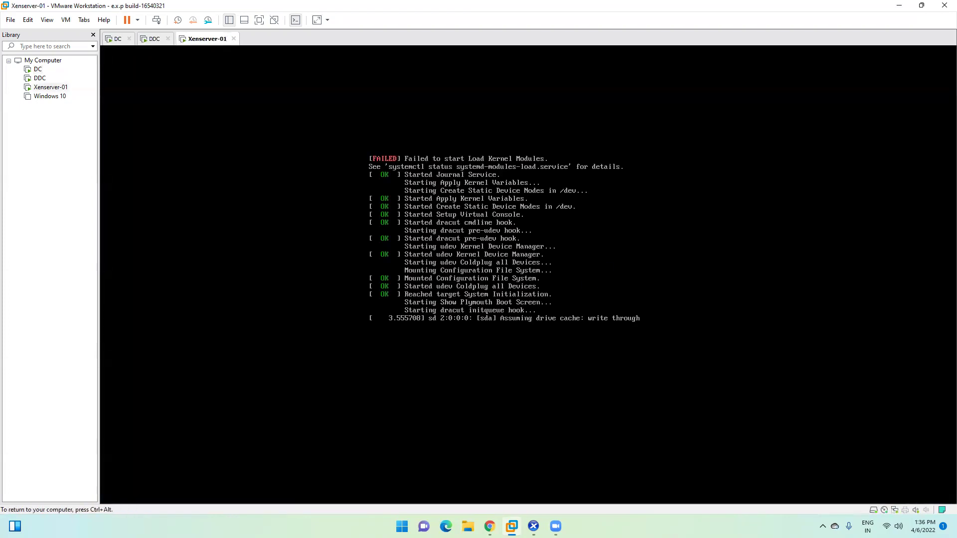
pyautogui.hotkey('ctrl', 'alt')
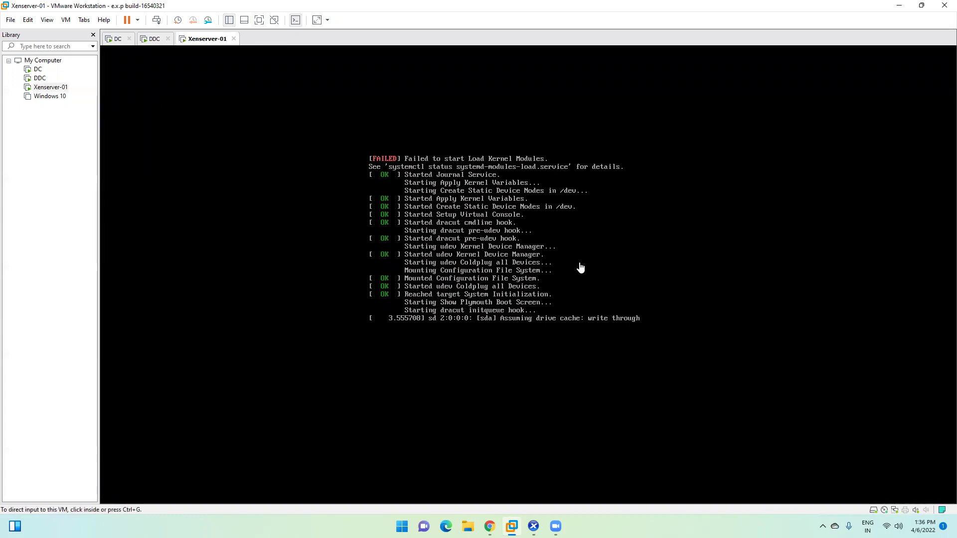
pyautogui.click(154, 39)
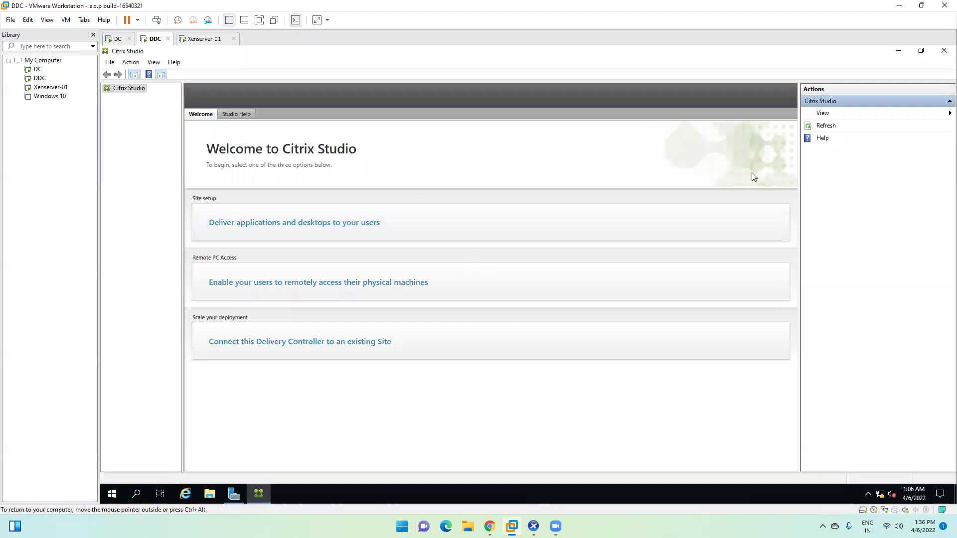
pyautogui.click(898, 52)
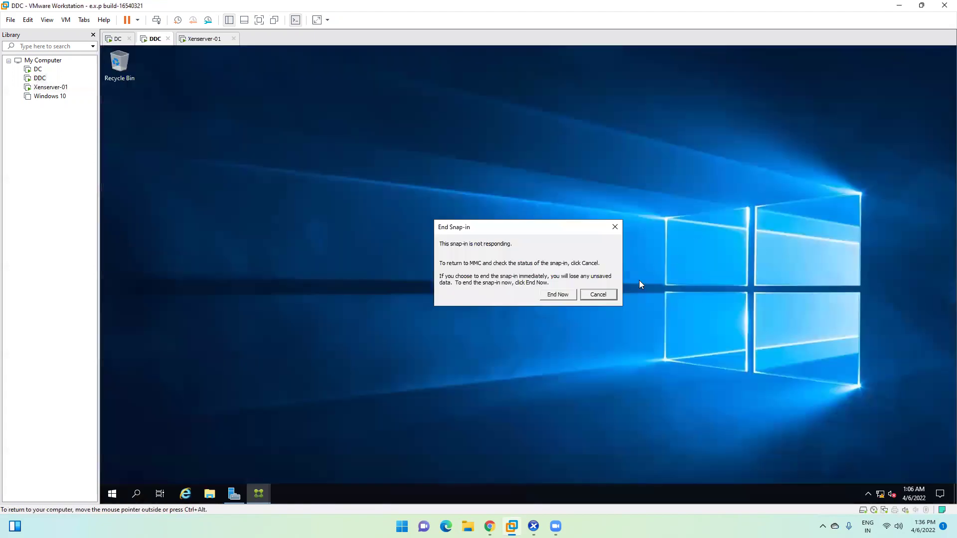
pyautogui.click(613, 227)
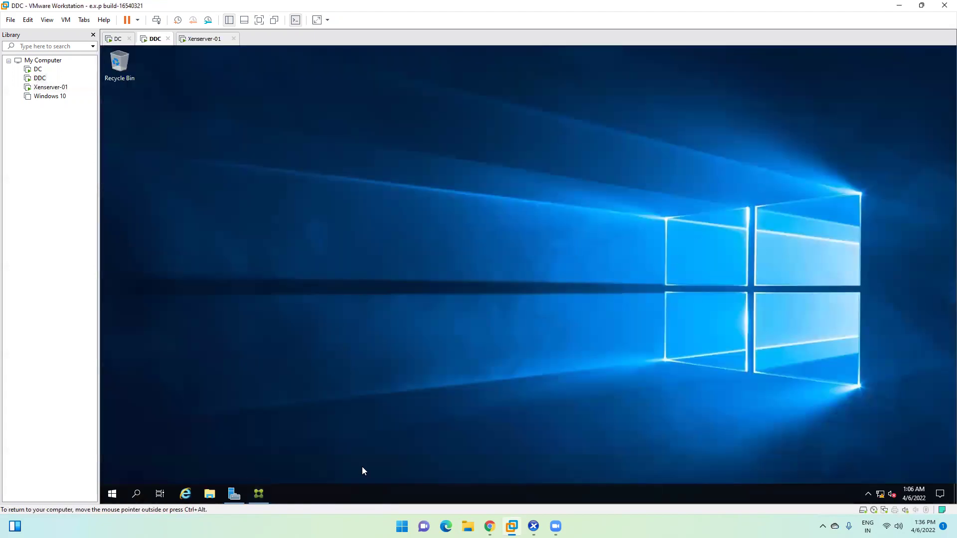
# Expand the Citrix and Microsoft SQL Server 2019 groups in Start, then relaunch Citrix Studio.
pyautogui.click(111, 494)
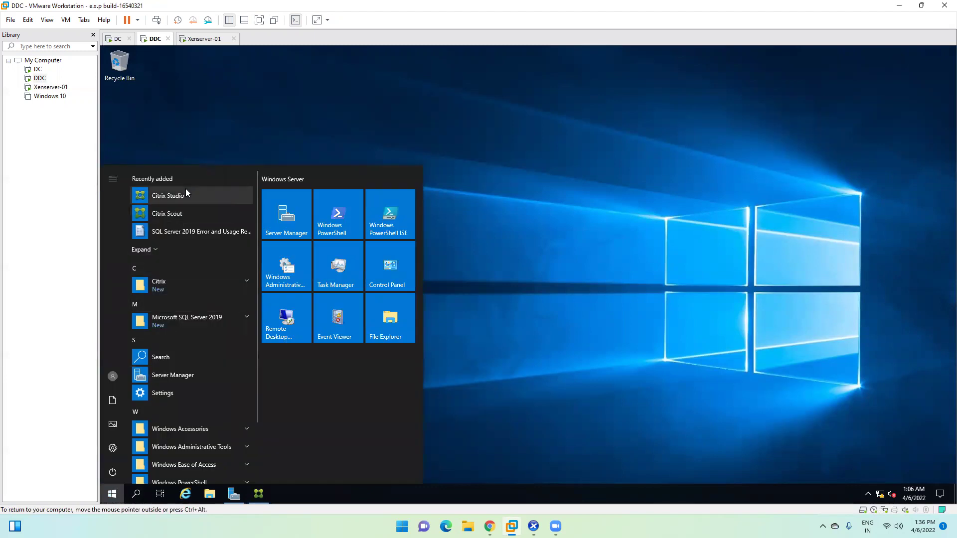
pyautogui.click(201, 282)
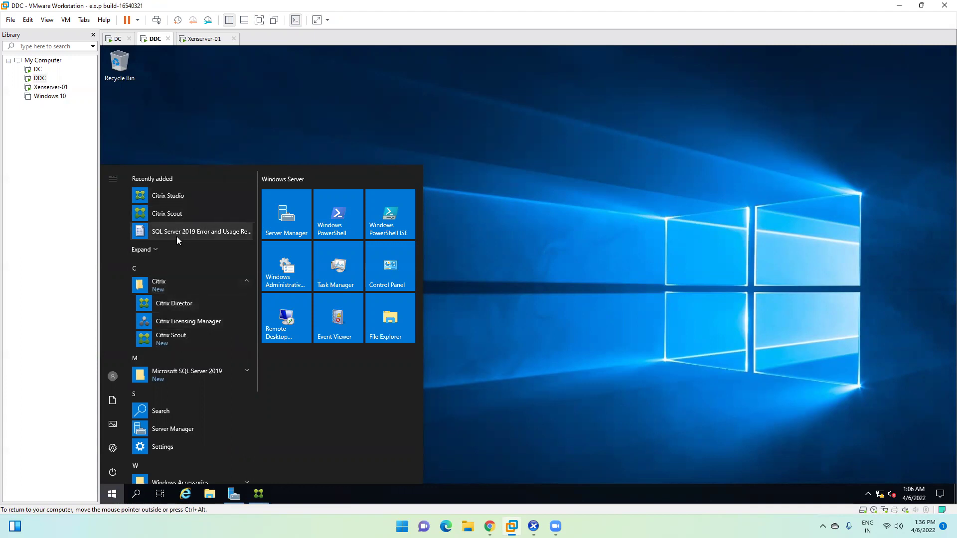
pyautogui.click(199, 377)
pyautogui.scroll(-1, 209, 402)
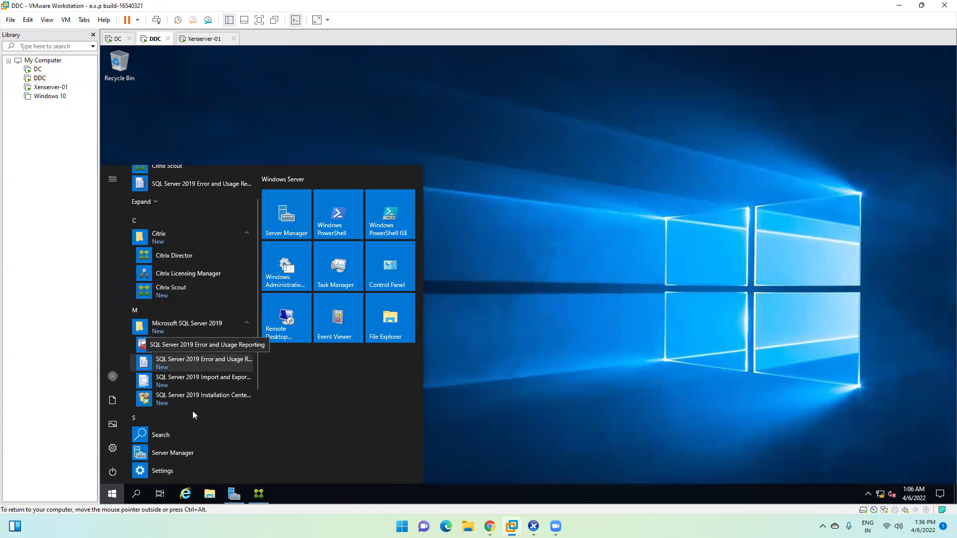
pyautogui.scroll(-2, 184, 412)
pyautogui.click(576, 328)
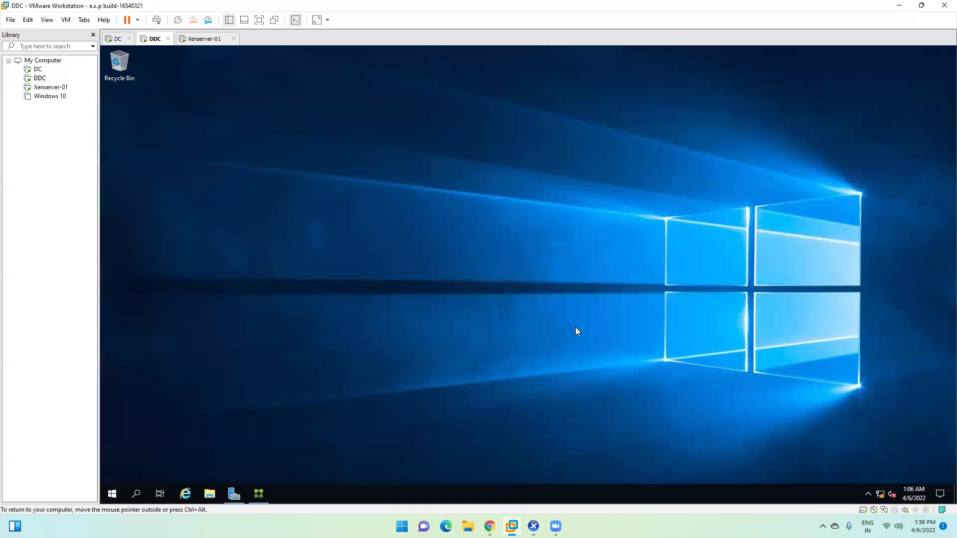
pyautogui.click(263, 493)
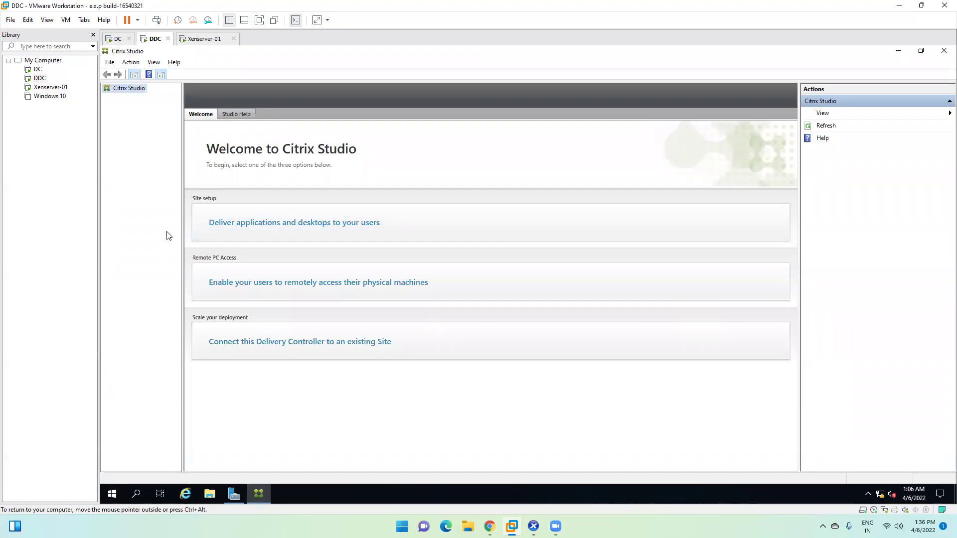
# Open a command prompt with Win+R cmd and ping dc.
pyautogui.press('super+r')
pyautogui.write('cmd')
pyautogui.press('Return')
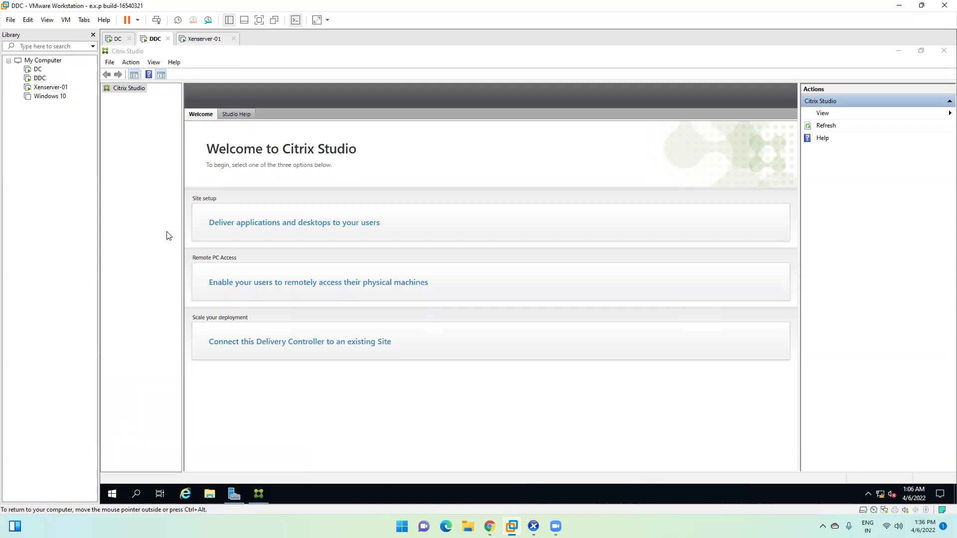
pyautogui.write('pin')
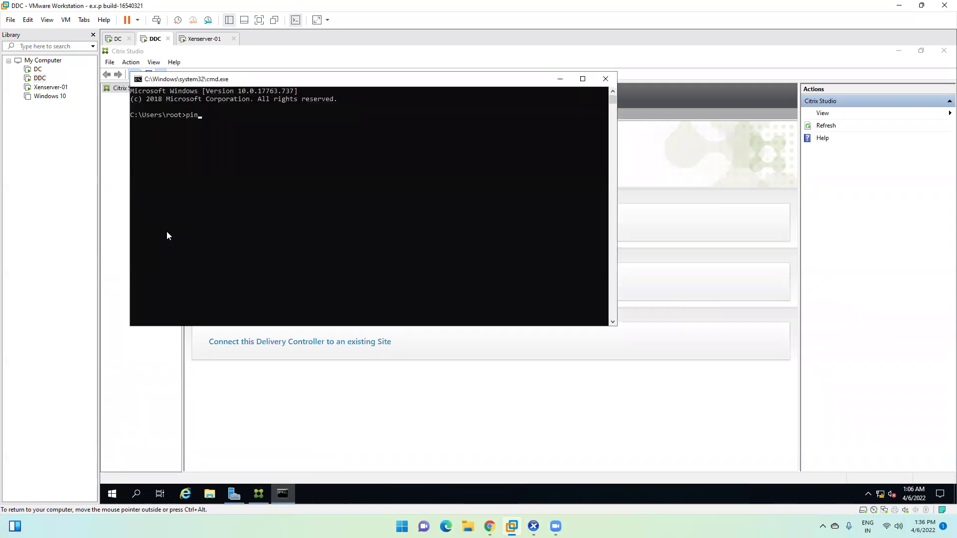
pyautogui.write('g dc')
pyautogui.press('Return')
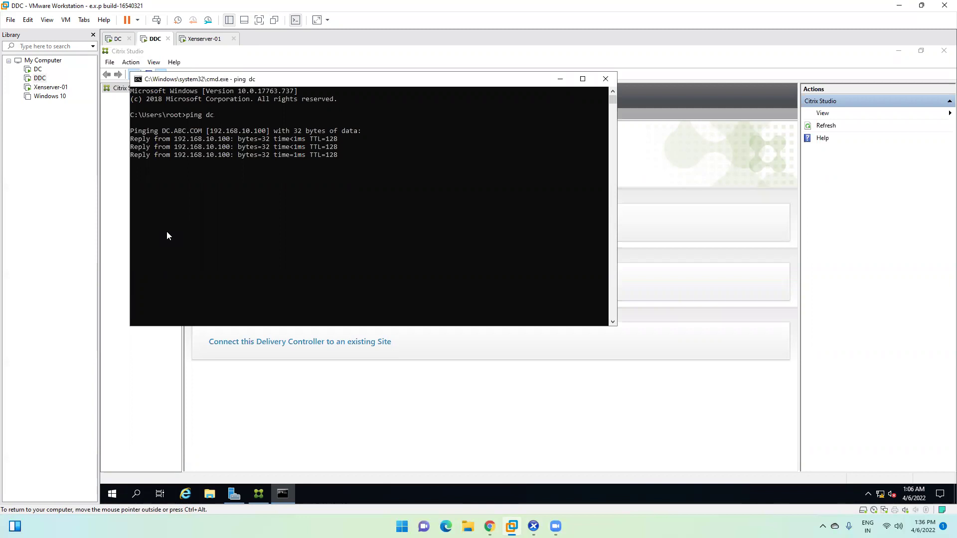
# Ping xenserver-01 twice, confirming the name doesn't resolve.
pyautogui.press('Up')
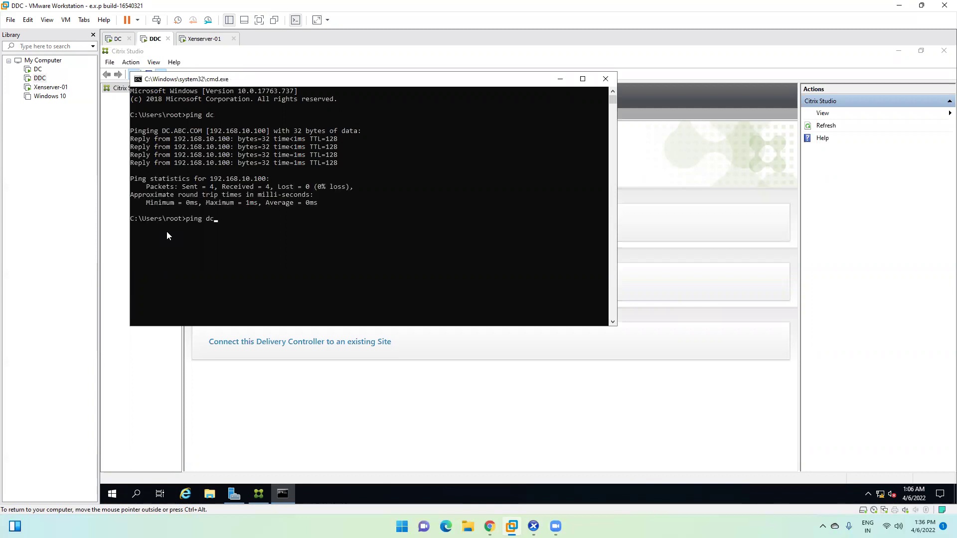
pyautogui.press('BackSpace')
pyautogui.press('BackSpace')
pyautogui.write('xenserver-01')
pyautogui.press('Return')
pyautogui.press('Up')
pyautogui.press('Return')
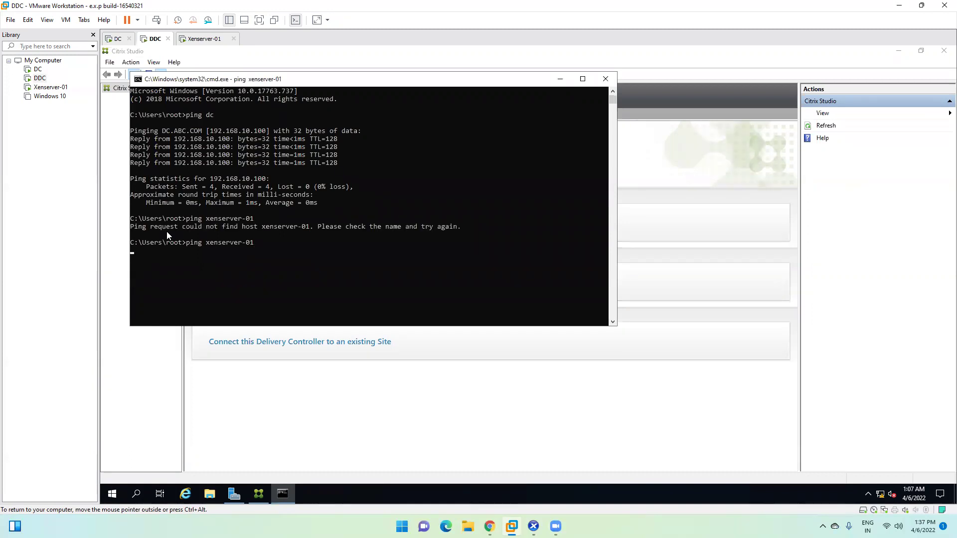
# Ping 192.168.10.50 by address instead and get replies.
pyautogui.press('Up')
pyautogui.press('BackSpace')
pyautogui.press('BackSpace')
pyautogui.press('BackSpace')
pyautogui.press('BackSpace')
pyautogui.press('BackSpace')
pyautogui.press('BackSpace')
pyautogui.press('BackSpace')
pyautogui.press('BackSpace')
pyautogui.press('BackSpace')
pyautogui.press('BackSpace')
pyautogui.press('BackSpace')
pyautogui.write('xenserver-01')
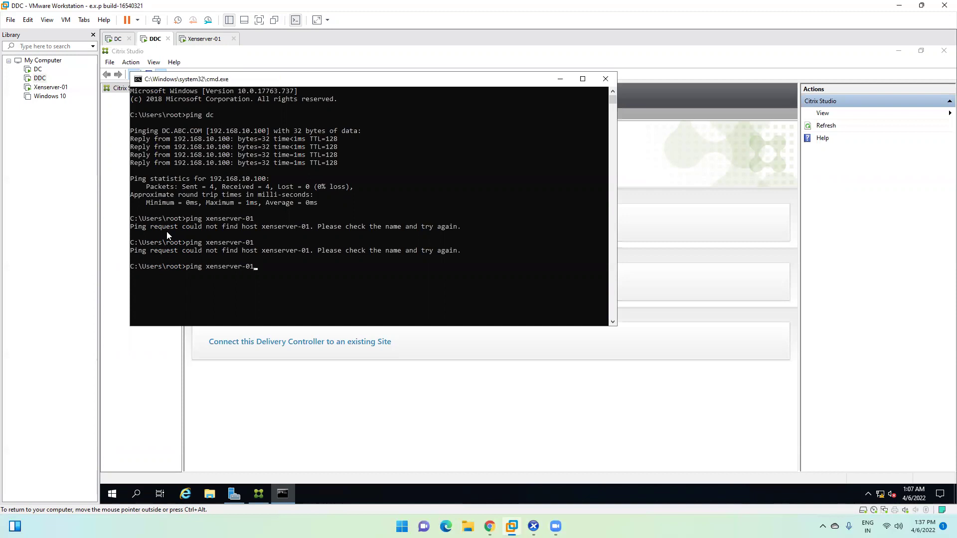
pyautogui.press('BackSpace')
pyautogui.press('BackSpace')
pyautogui.press('BackSpace')
pyautogui.press('BackSpace')
pyautogui.press('BackSpace')
pyautogui.press('BackSpace')
pyautogui.press('BackSpace')
pyautogui.press('BackSpace')
pyautogui.press('BackSpace')
pyautogui.press('BackSpace')
pyautogui.press('BackSpace')
pyautogui.write('192.168.10.50')
pyautogui.press('Return')
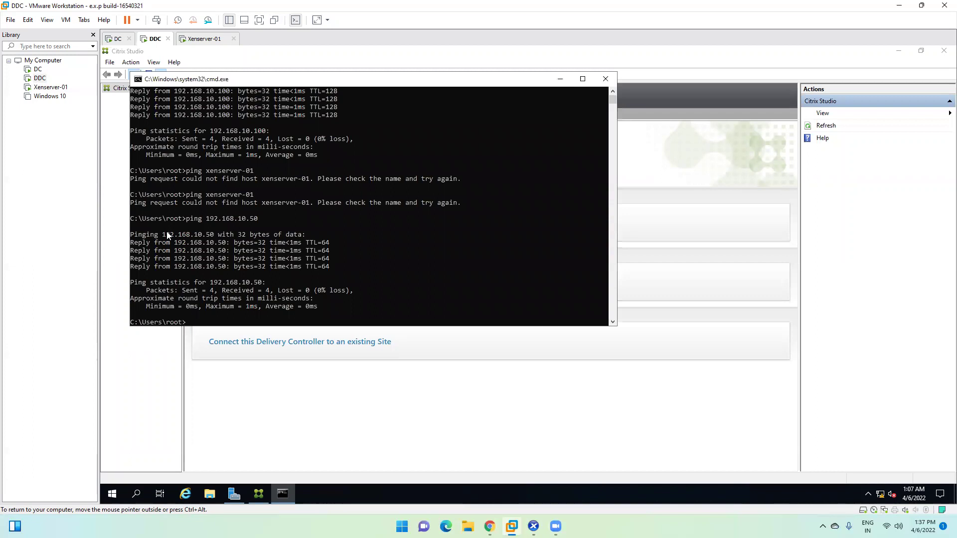
# On the DC, open DNS Manager from Server Manager Tools and show the ABC.COM forward lookup zone.
pyautogui.click(111, 145)
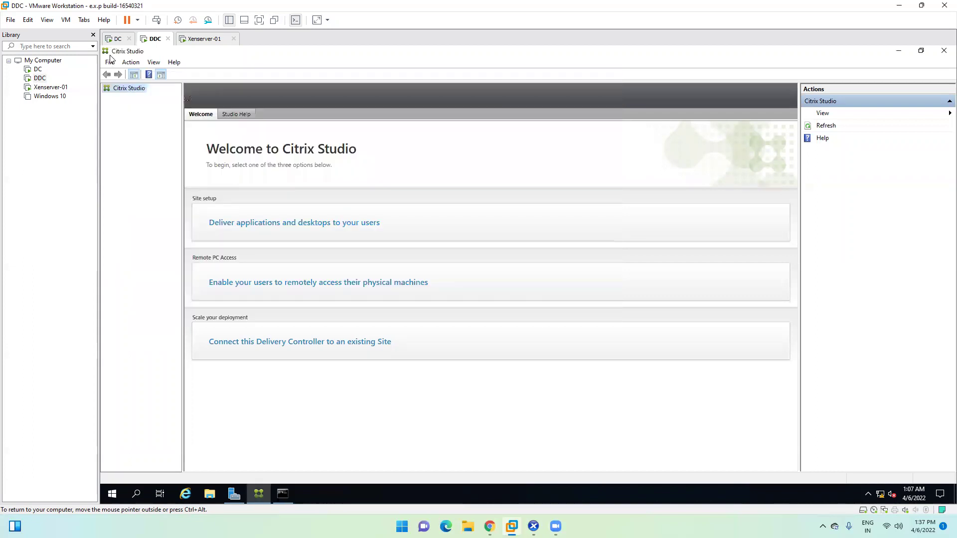
pyautogui.click(115, 38)
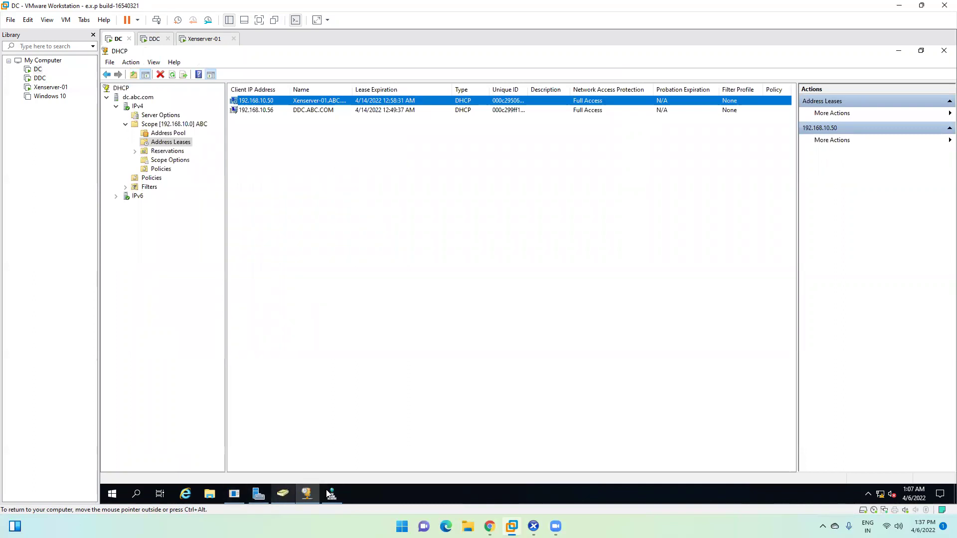
pyautogui.click(898, 51)
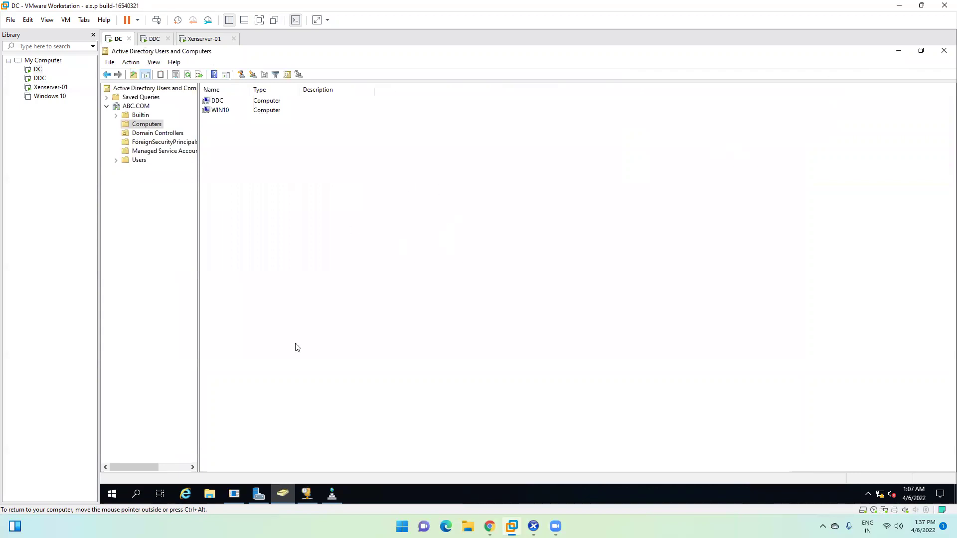
pyautogui.click(258, 493)
pyautogui.click(883, 73)
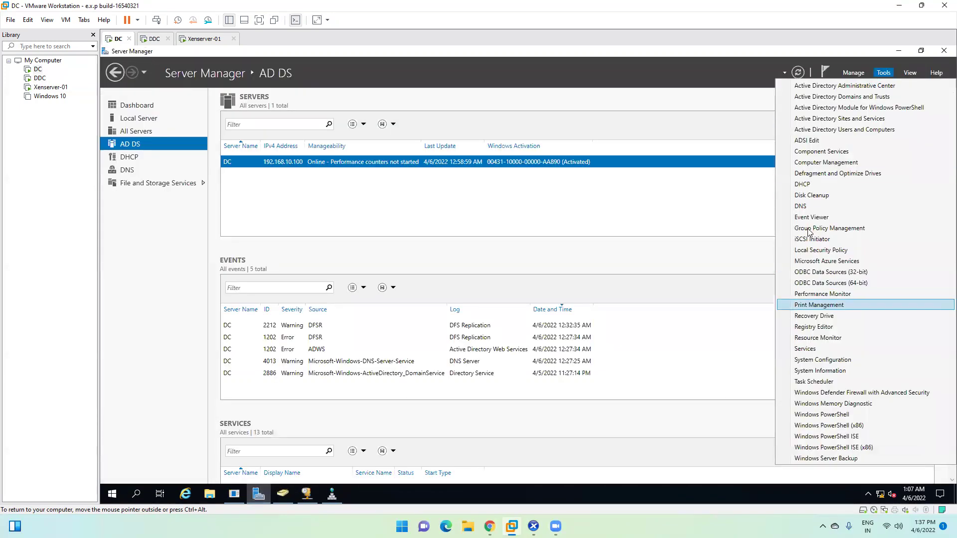
pyautogui.click(800, 206)
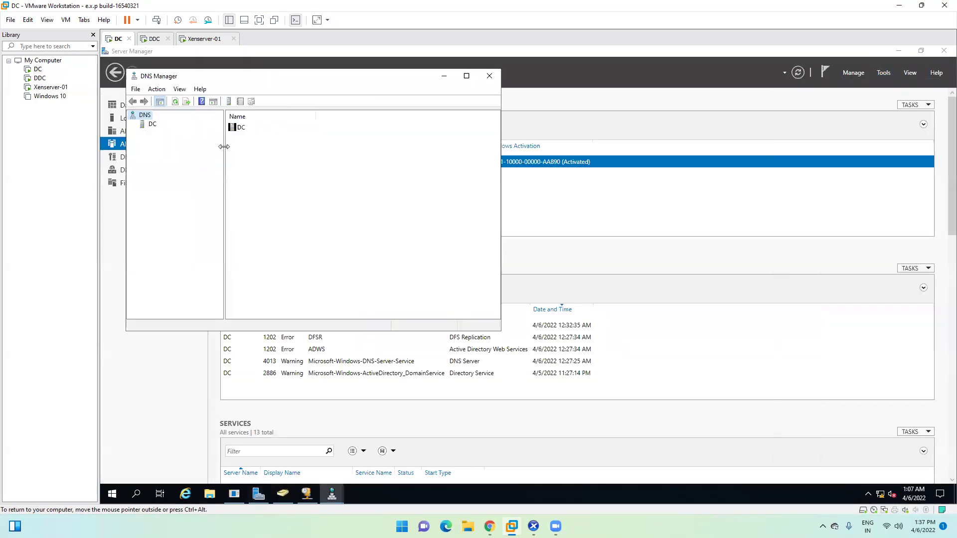
pyautogui.doubleClick(153, 125)
pyautogui.click(466, 75)
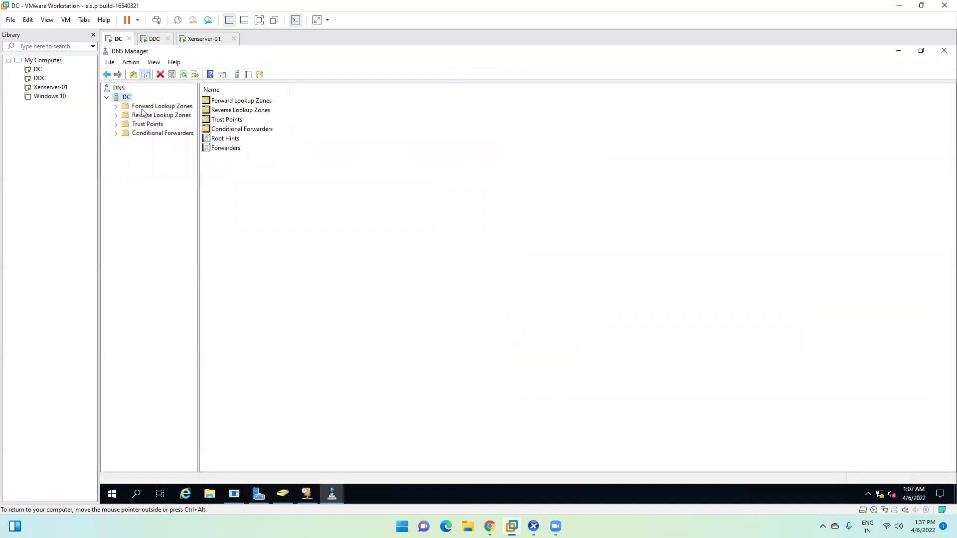
pyautogui.doubleClick(142, 107)
pyautogui.doubleClick(151, 125)
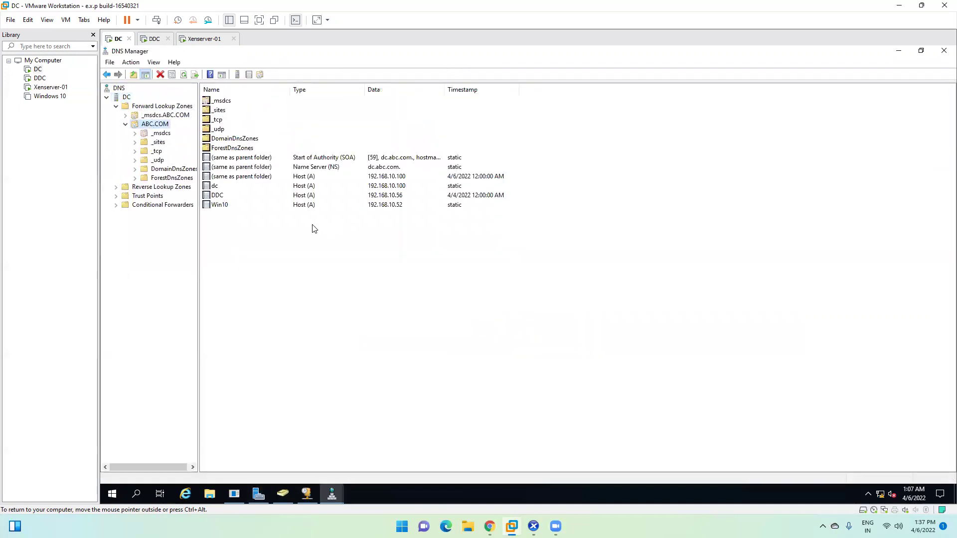
# Add host (A) record xenserver-01 at 192.168.10.50 with a PTR record, then refresh the zone.
pyautogui.rightClick(259, 261)
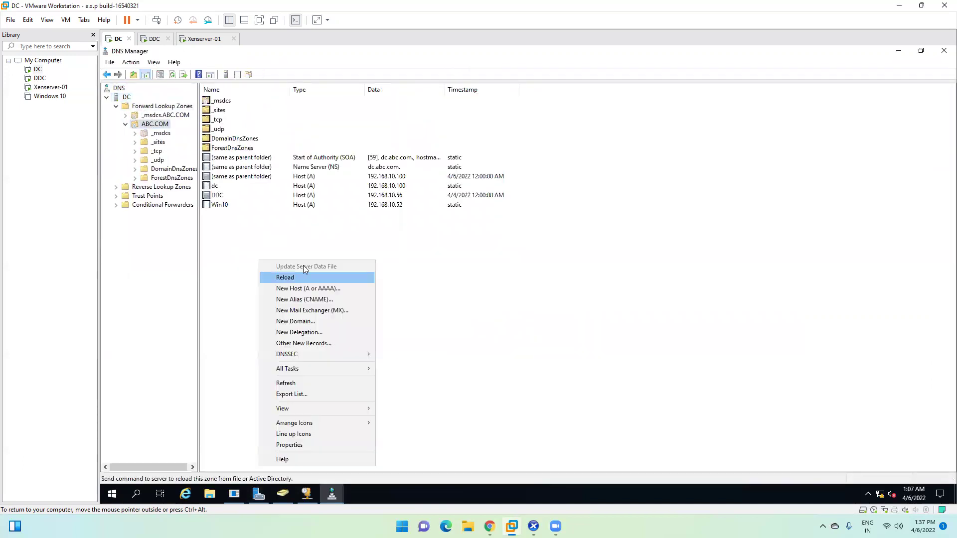
pyautogui.click(319, 289)
pyautogui.write('xe')
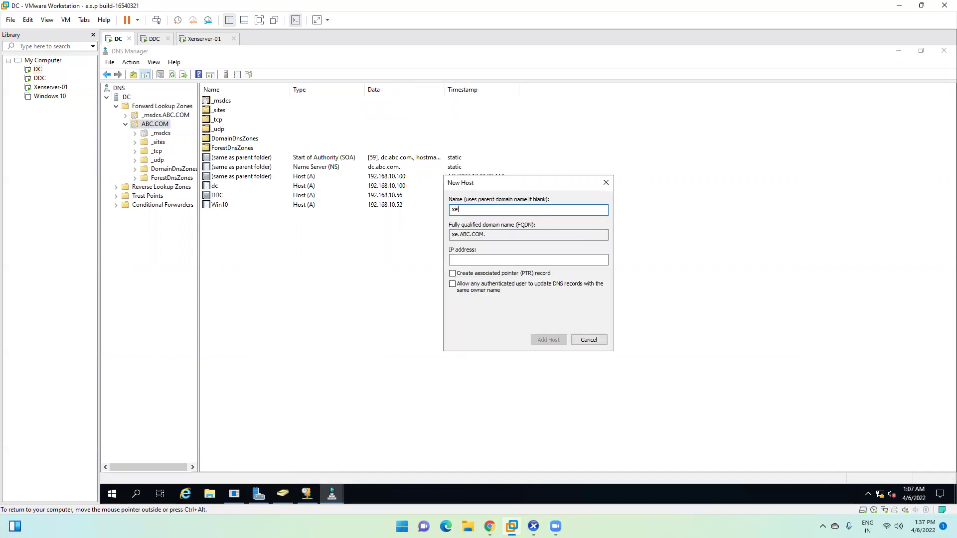
pyautogui.write('nserver-01')
pyautogui.press('Tab')
pyautogui.press('Tab')
pyautogui.write('192.168.10.5')
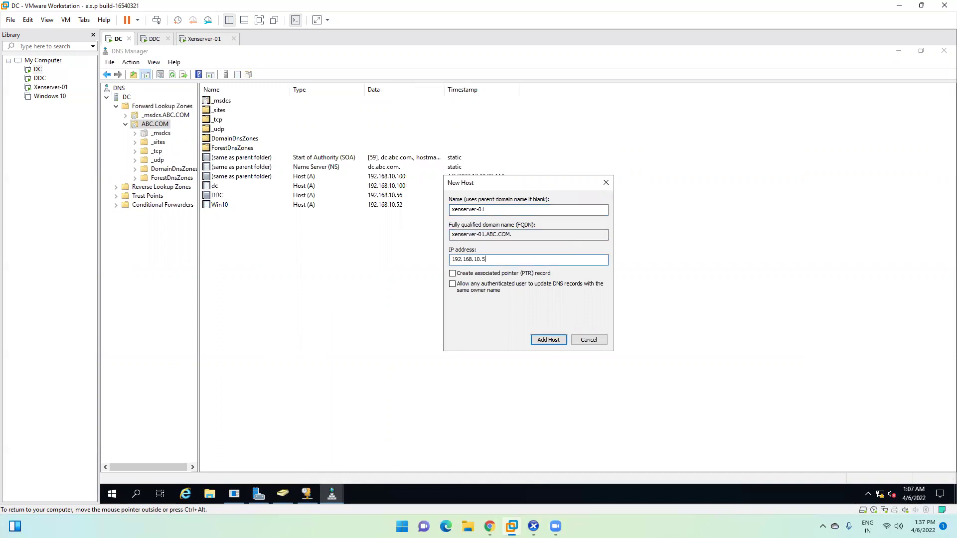
pyautogui.click(465, 273)
pyautogui.click(551, 342)
pyautogui.click(601, 307)
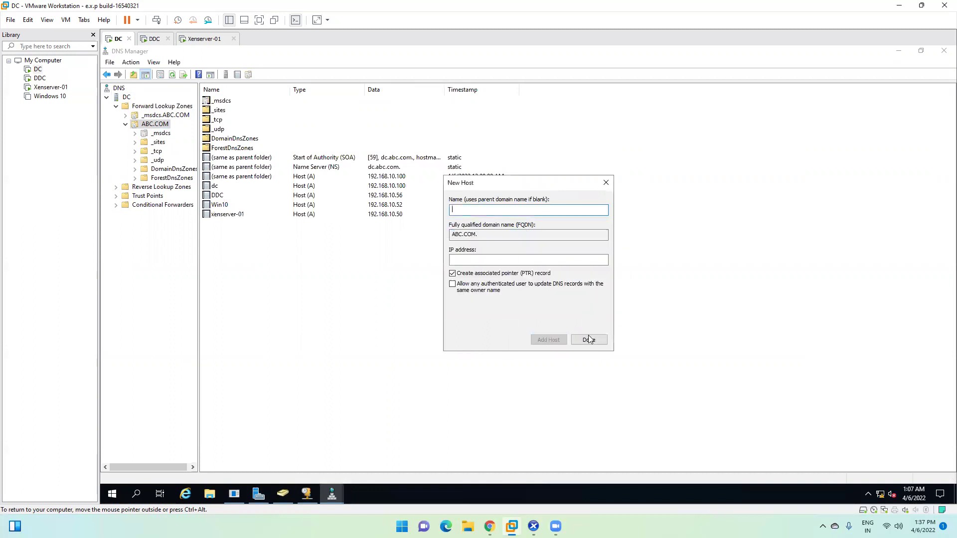
pyautogui.click(588, 339)
pyautogui.click(174, 75)
# Ping xenserver-01 from an administrator command prompt to confirm it resolves to 192.168.10.50.
pyautogui.press('super+r')
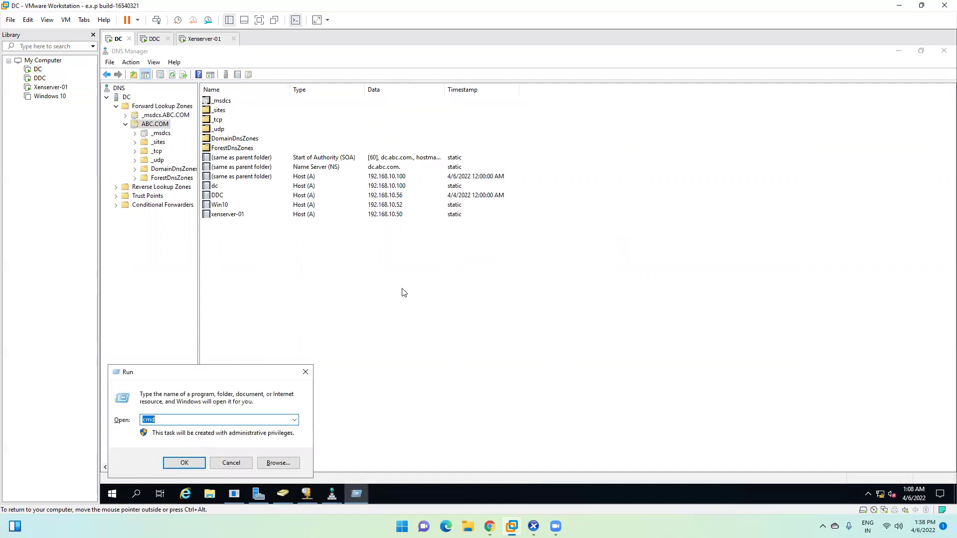
pyautogui.press('Return')
pyautogui.write('xen')
pyautogui.press('BackSpace')
pyautogui.press('BackSpace')
pyautogui.press('BackSpace')
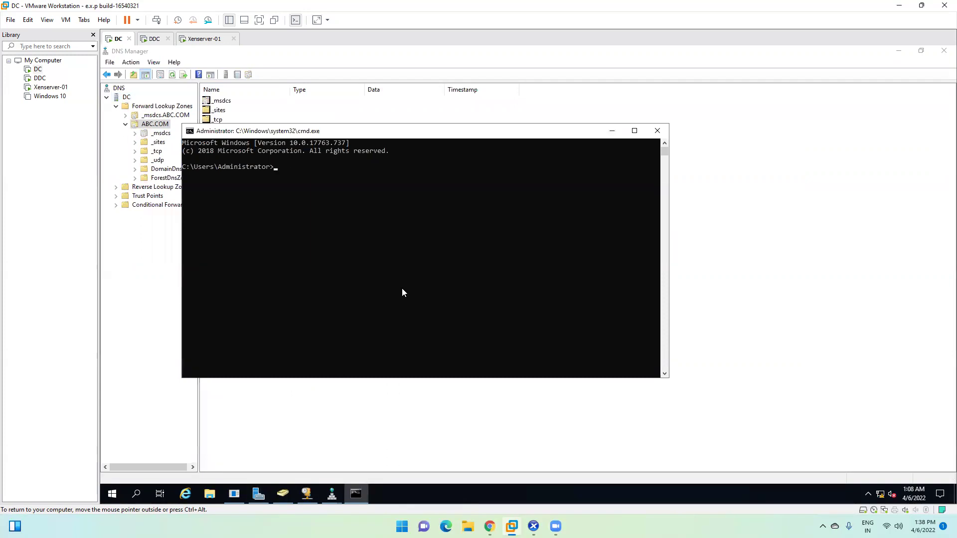
pyautogui.write('ping xenserver-01')
pyautogui.press('Return')
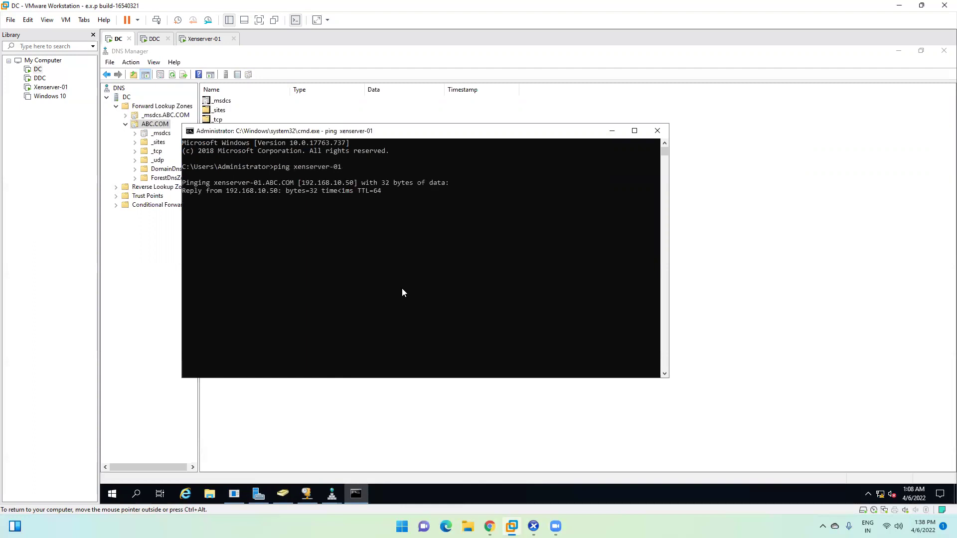
pyautogui.click(657, 130)
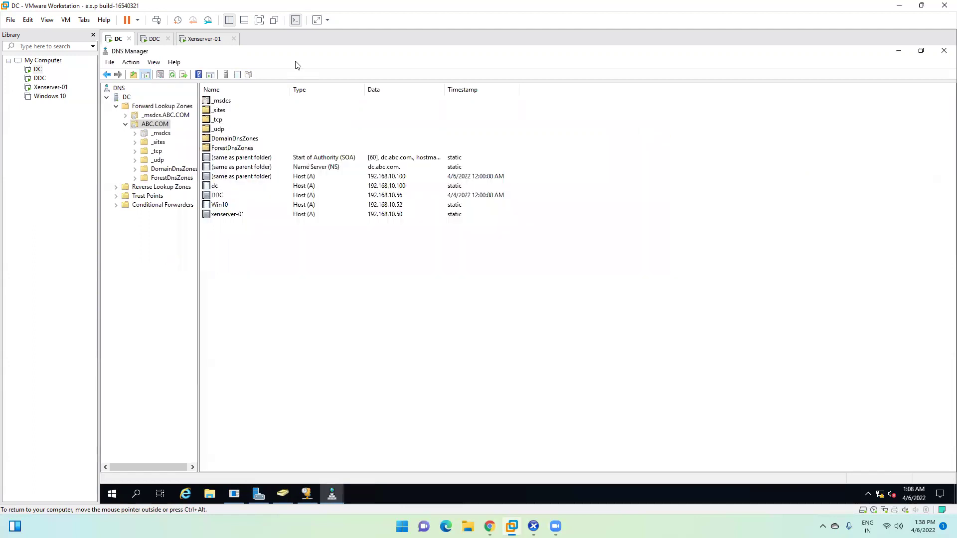
pyautogui.click(210, 39)
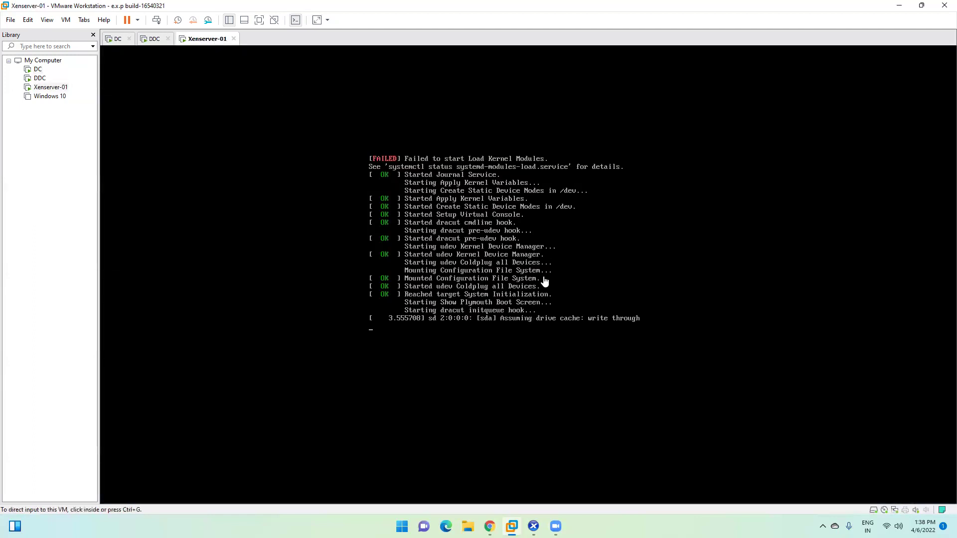
# Return to the DDC virtual machine, where Citrix Studio's welcome page is loading.
pyautogui.click(151, 40)
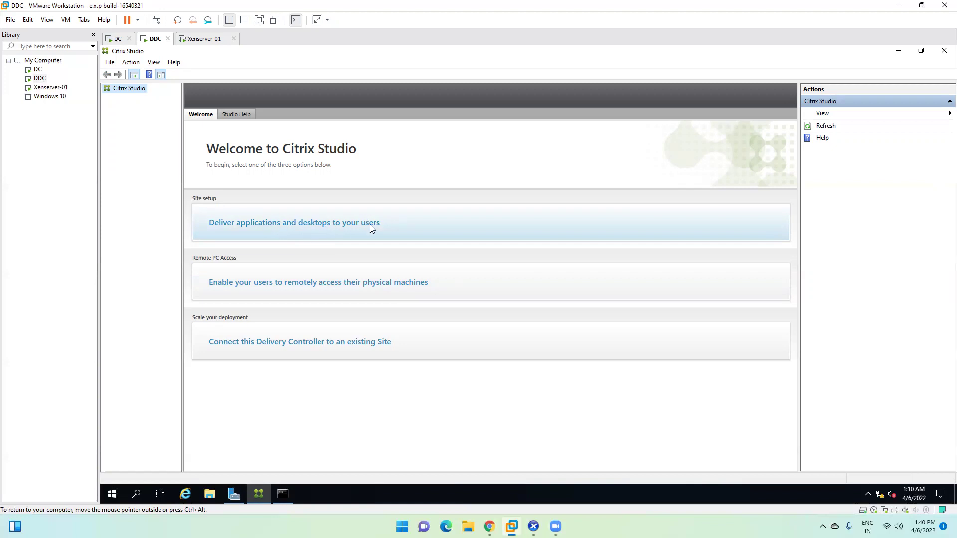
# Check Xenserver-01's IP, then on DDC choose 'Deliver applications and desktops to your users'.
pyautogui.click(197, 38)
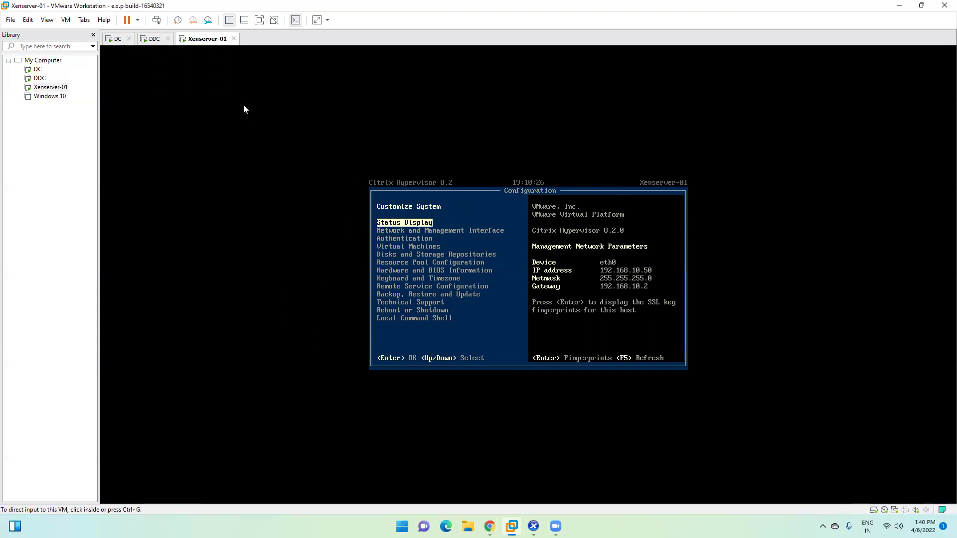
pyautogui.click(151, 38)
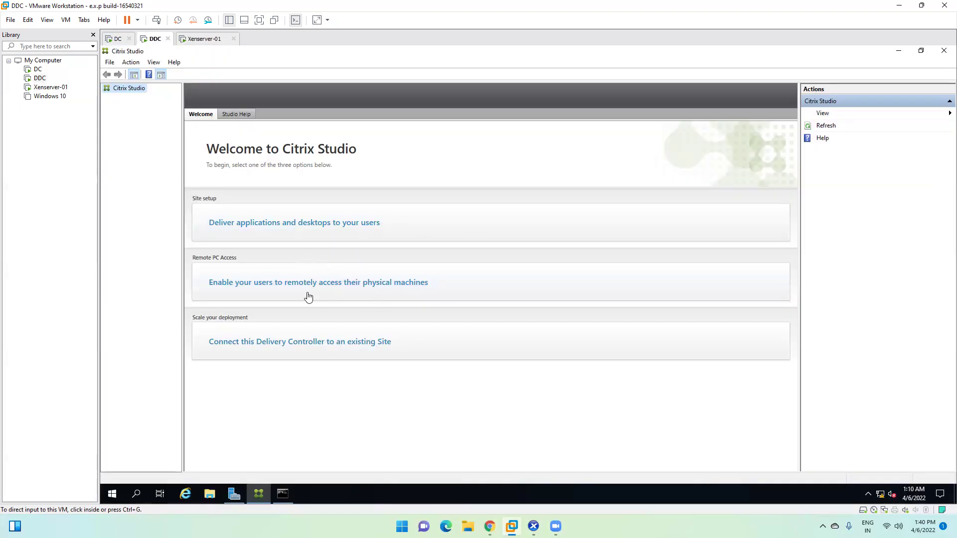
pyautogui.click(148, 292)
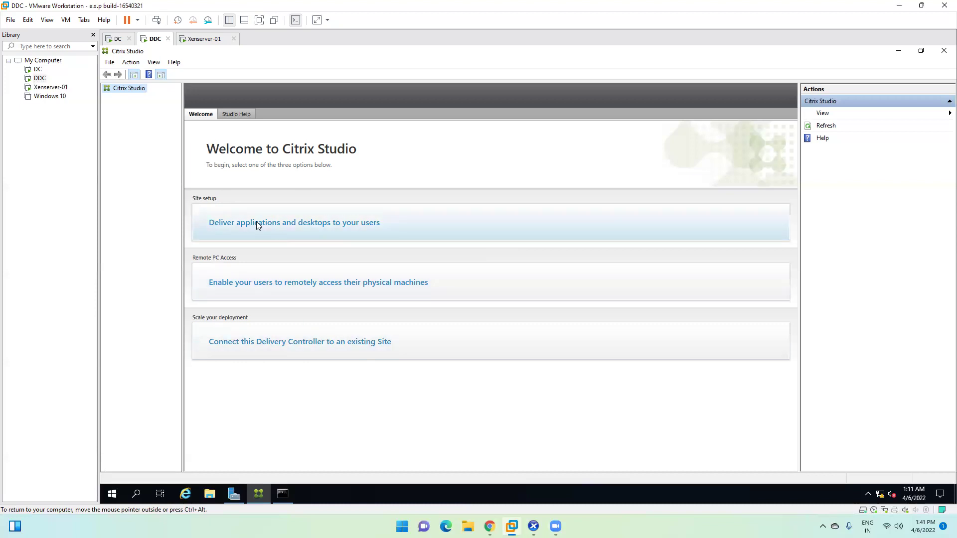
pyautogui.click(281, 227)
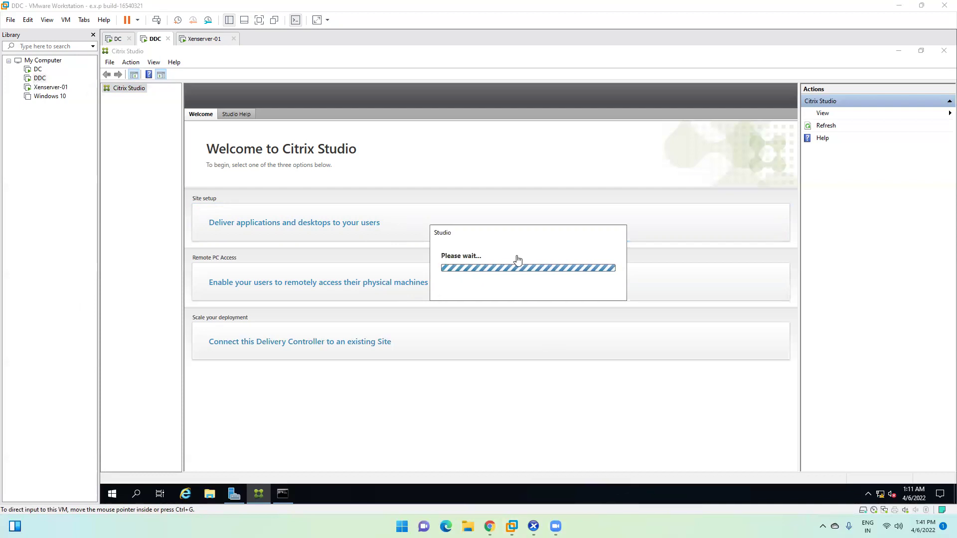
pyautogui.hotkey('ctrl', 'shift', 'Escape')
pyautogui.click(160, 125)
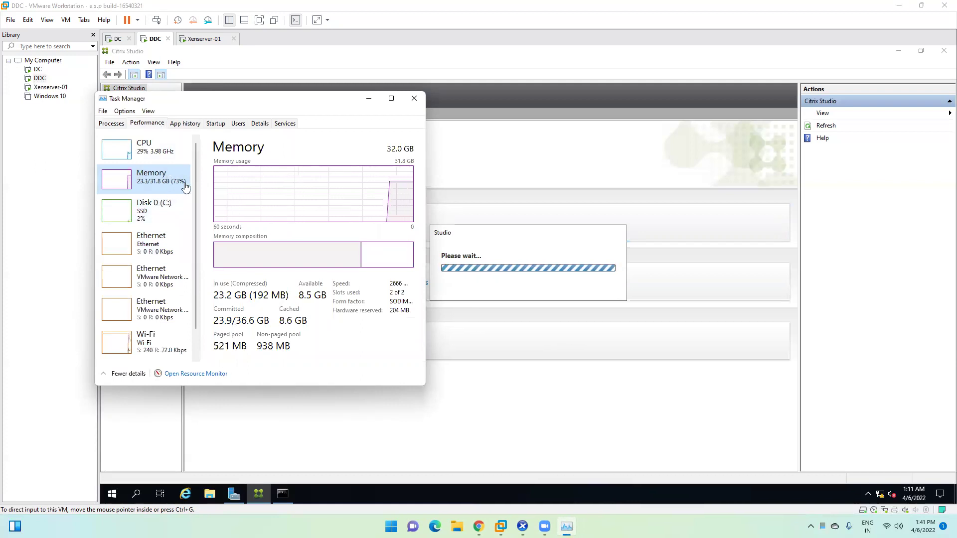
pyautogui.click(154, 153)
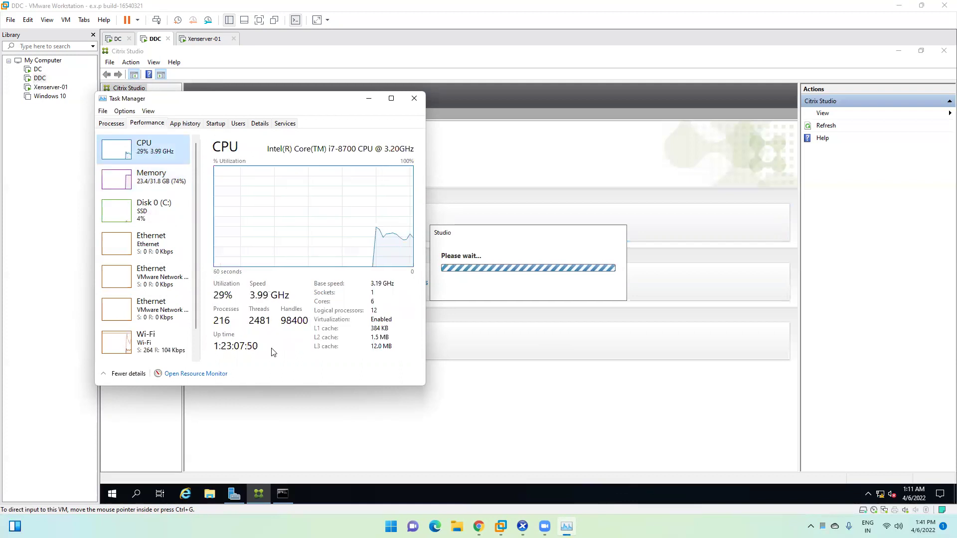
pyautogui.click(414, 98)
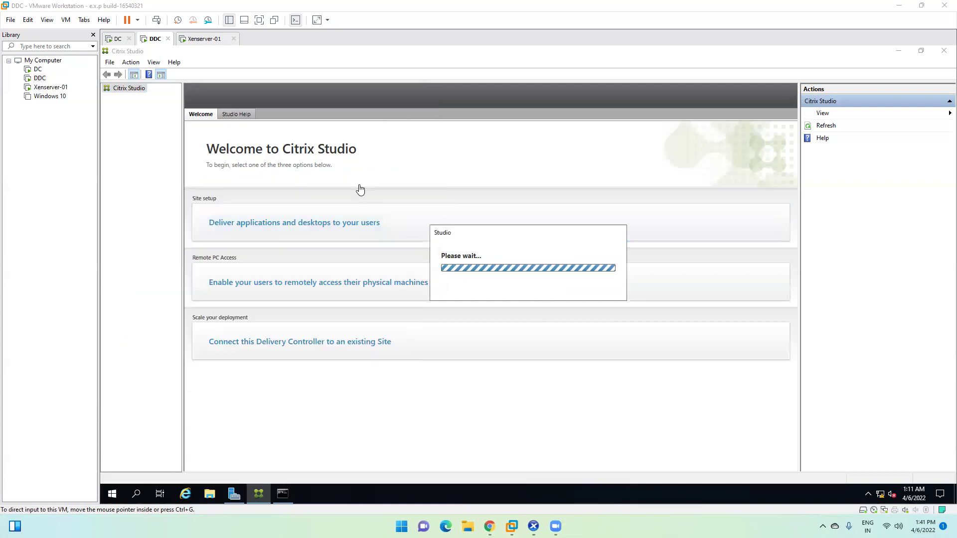
# Maximize XenCenter, connect to the Xenserver-01 host and dismiss the health check overview.
pyautogui.click(533, 526)
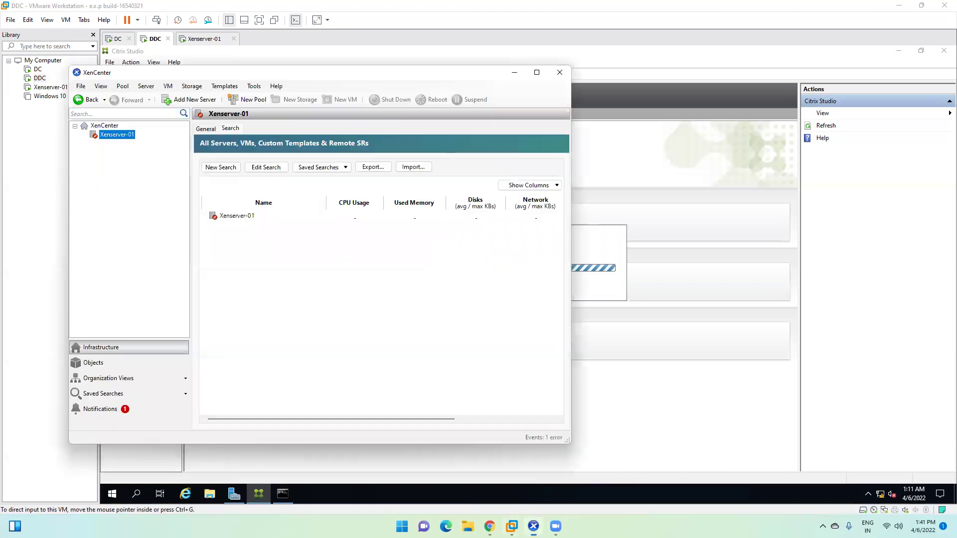
pyautogui.click(537, 73)
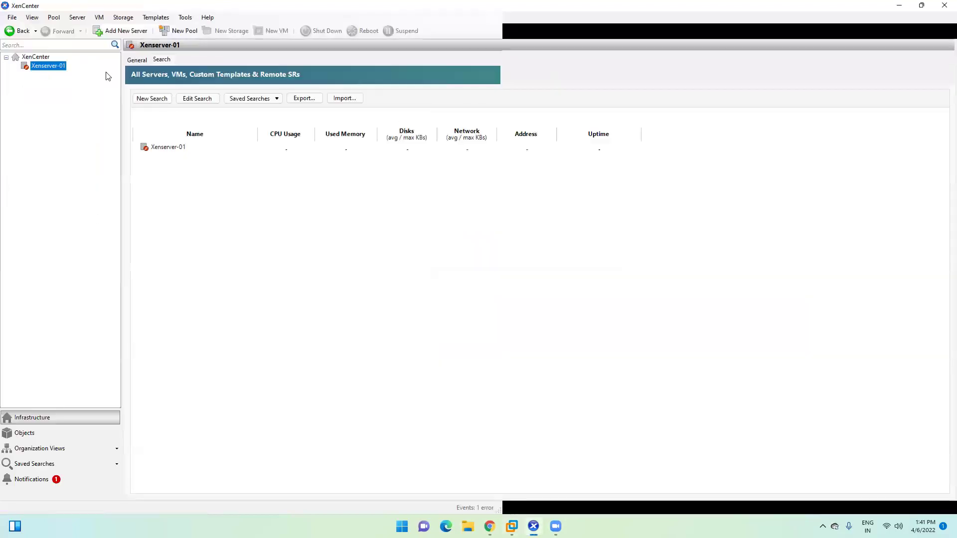
pyautogui.rightClick(50, 67)
pyautogui.click(75, 70)
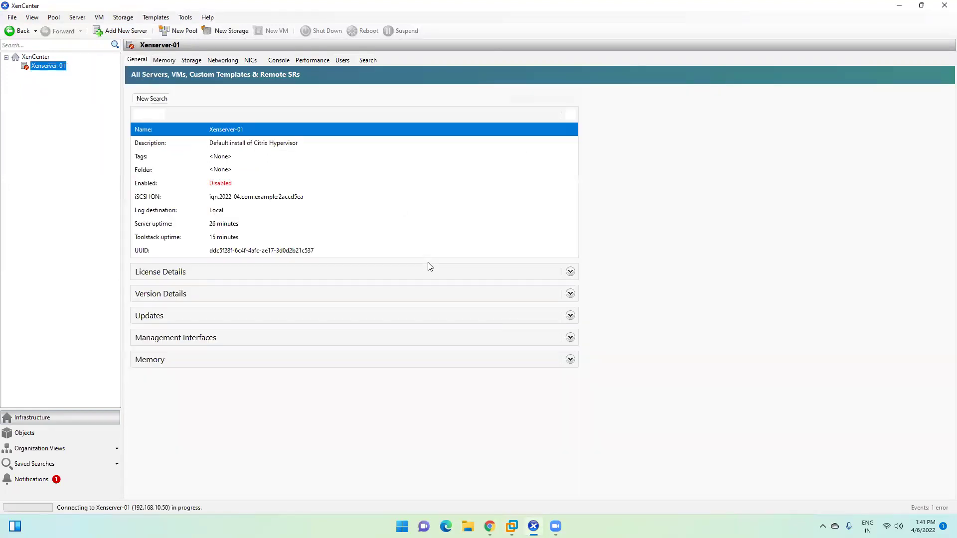
pyautogui.click(653, 367)
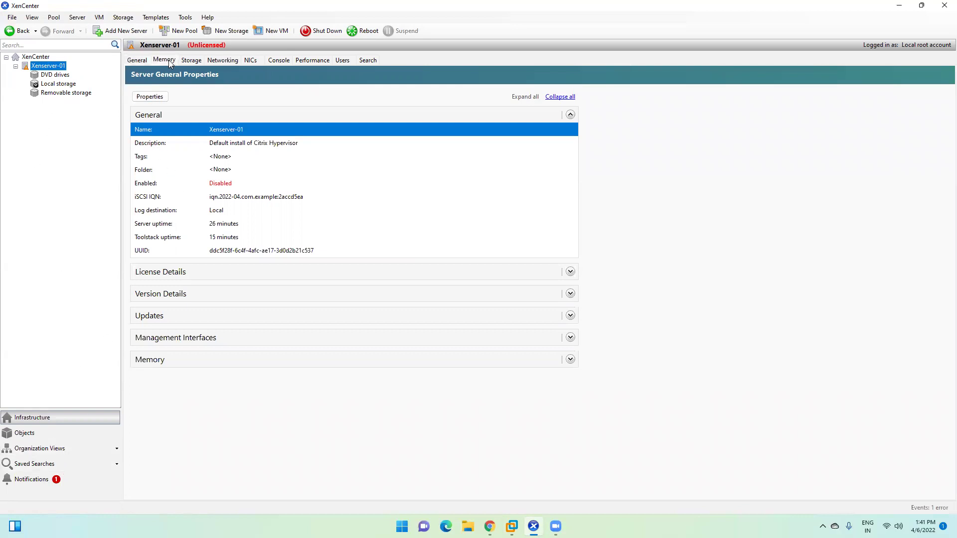
# Browse Xenserver-01's Storage and Memory tabs, including the Local storage and DVD drives repositories.
pyautogui.click(186, 59)
pyautogui.click(140, 61)
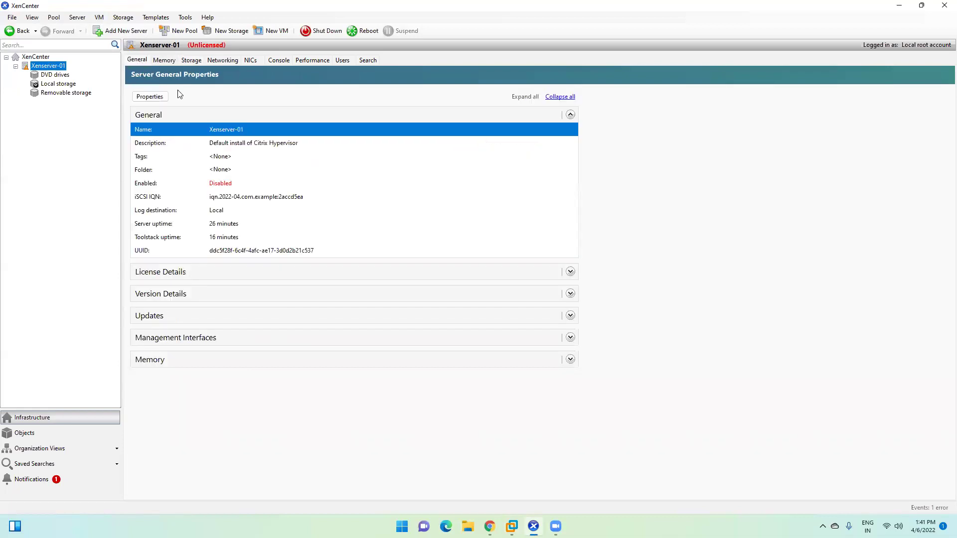
pyautogui.click(165, 60)
pyautogui.click(70, 84)
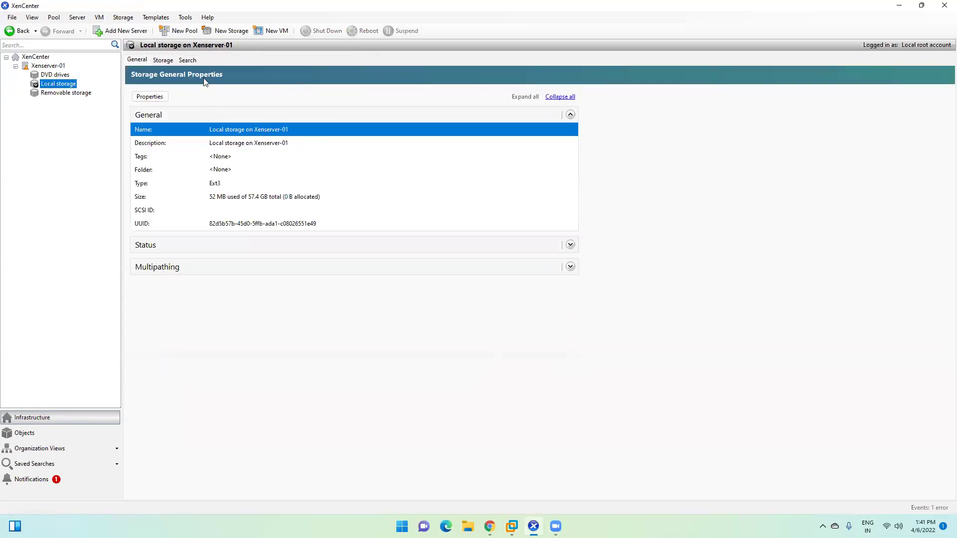
pyautogui.click(163, 60)
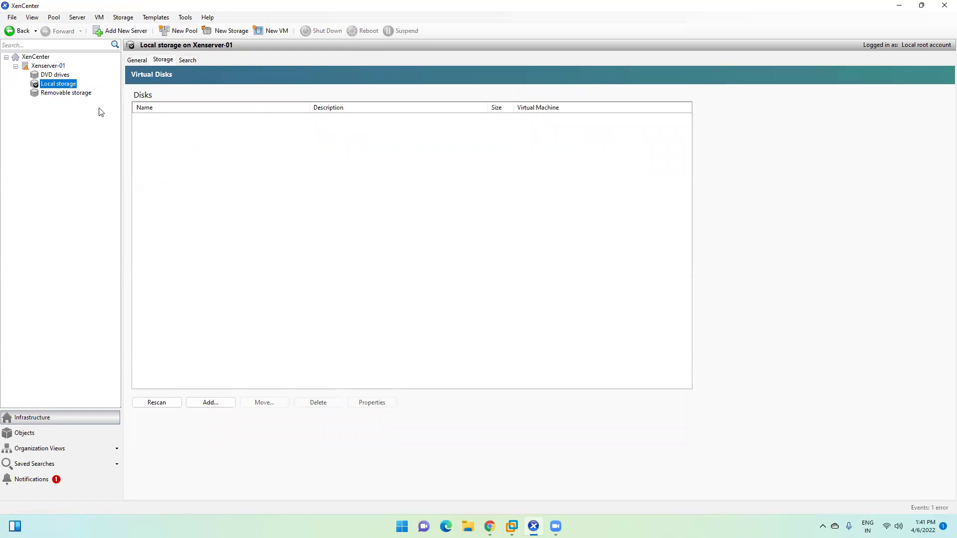
pyautogui.click(50, 67)
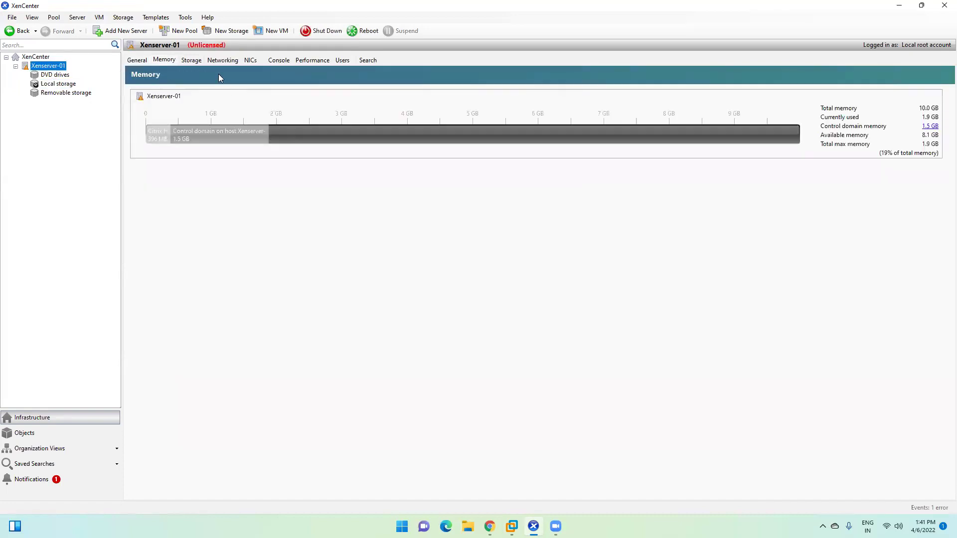
pyautogui.click(189, 61)
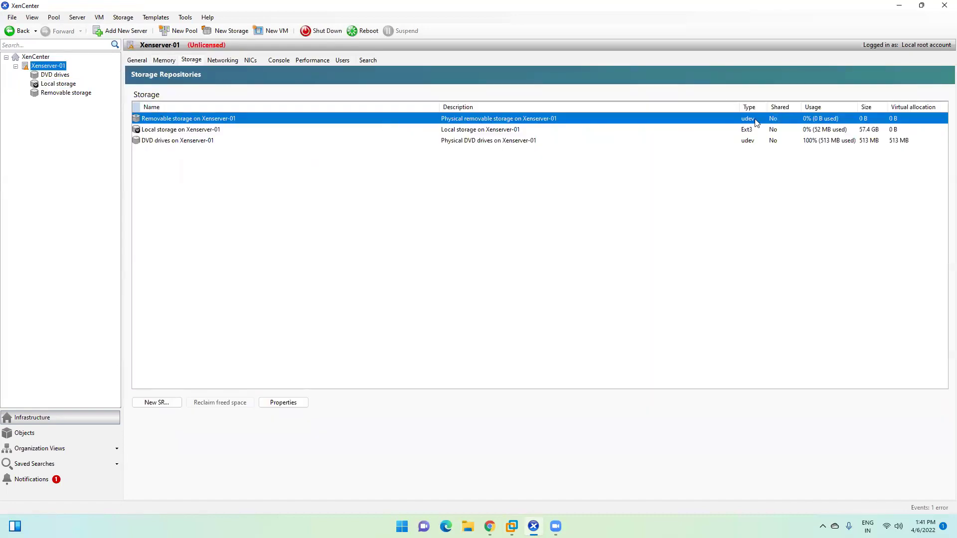
pyautogui.click(745, 129)
pyautogui.click(490, 140)
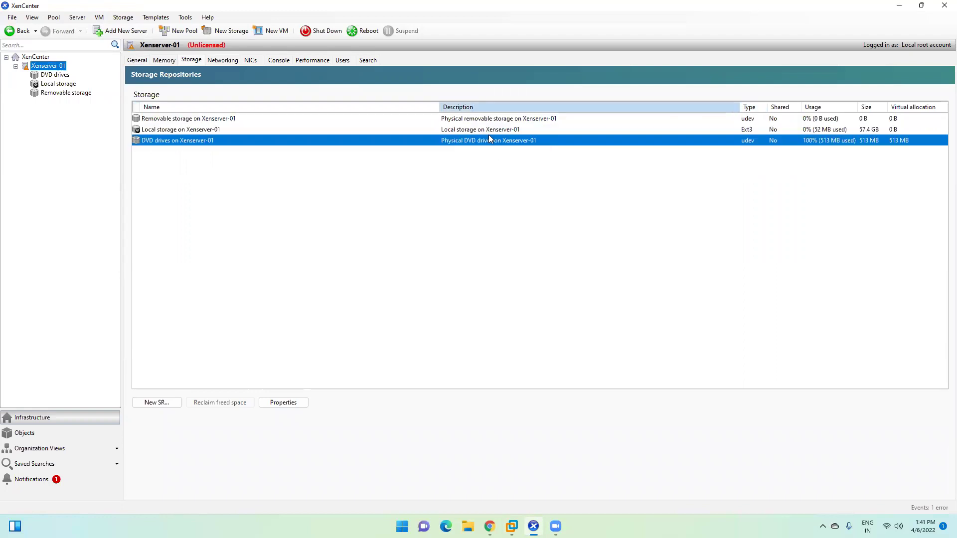
pyautogui.click(163, 60)
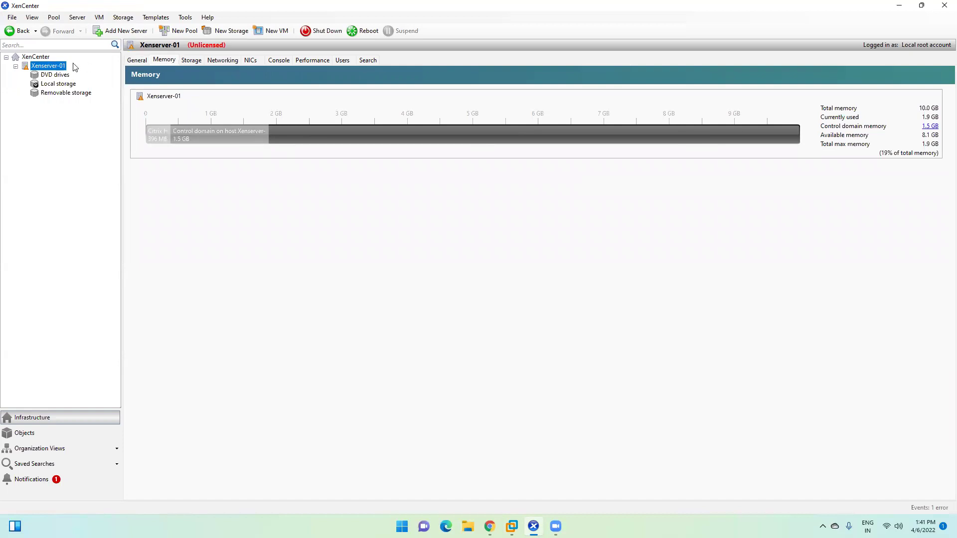
# On Xenserver-01's General tab, expand the License, Version and Updates sections, then go to Notifications.
pyautogui.click(131, 59)
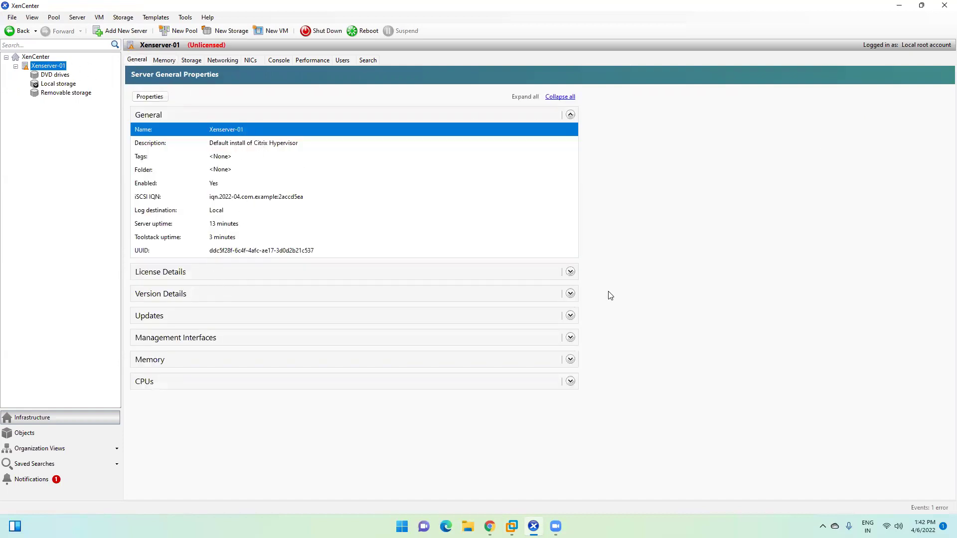
pyautogui.click(570, 272)
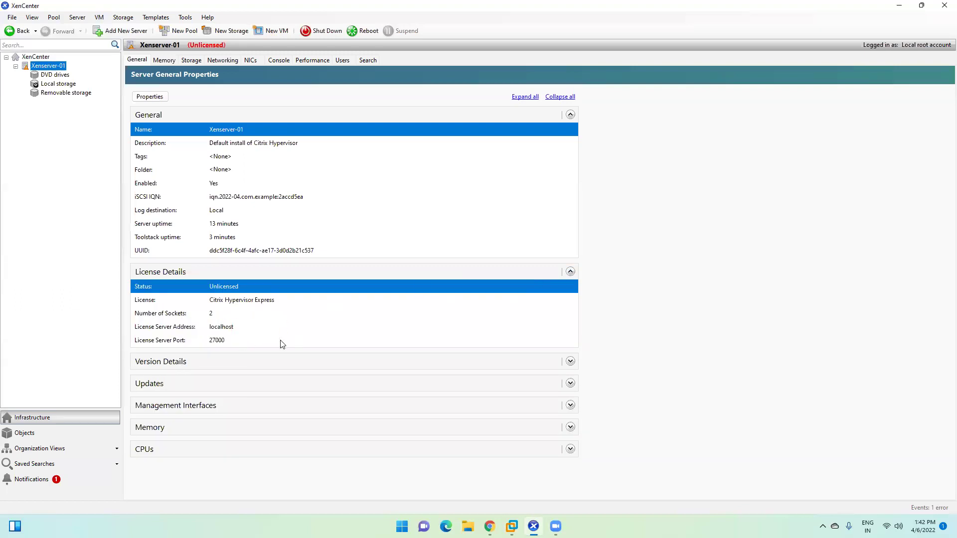
pyautogui.click(217, 343)
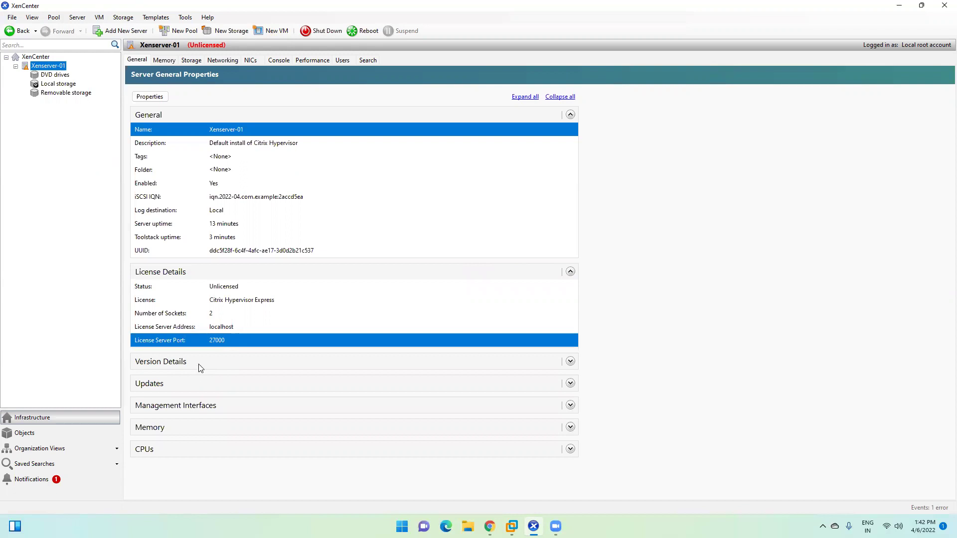
pyautogui.click(570, 362)
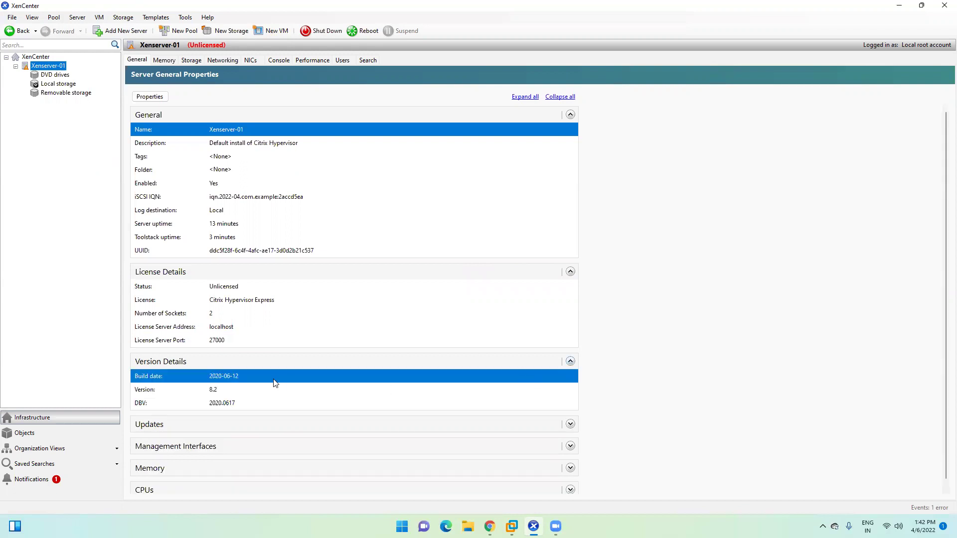
pyautogui.click(209, 397)
pyautogui.click(210, 383)
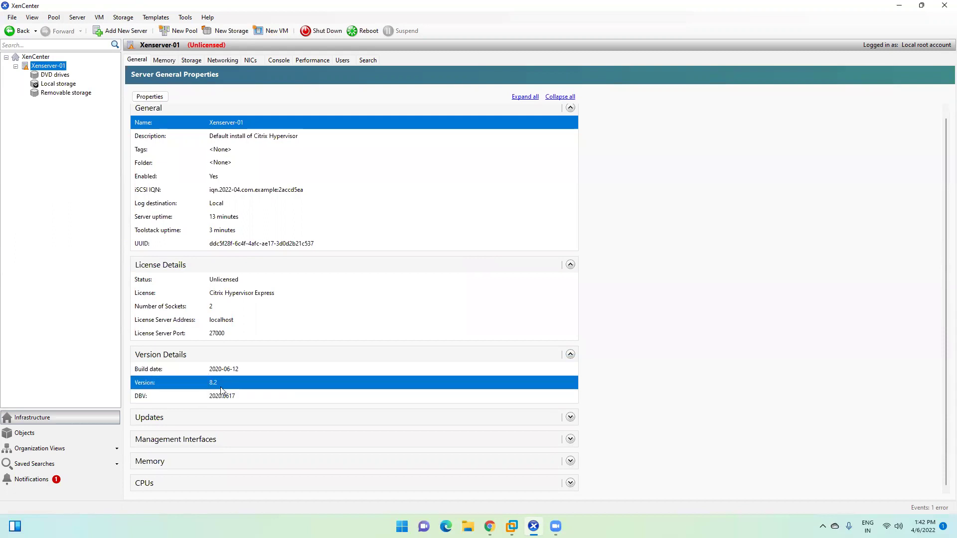
pyautogui.click(570, 418)
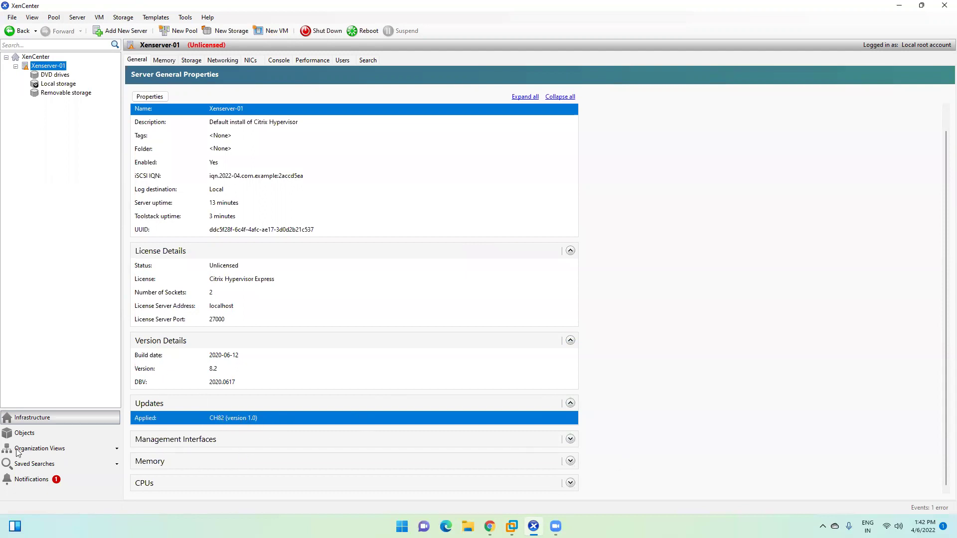
pyautogui.click(32, 479)
# Inspect the failed connection event, then check for available updates.
pyautogui.click(44, 83)
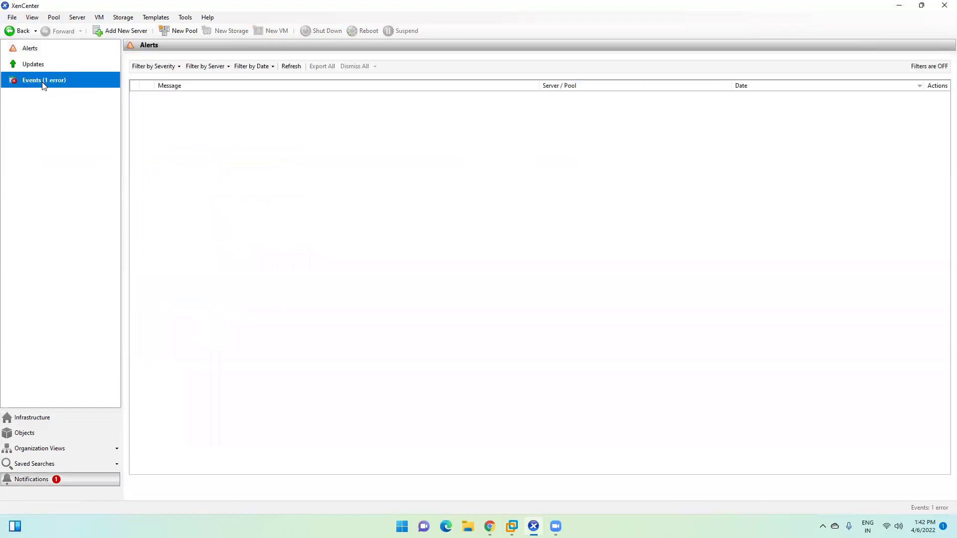
pyautogui.click(209, 130)
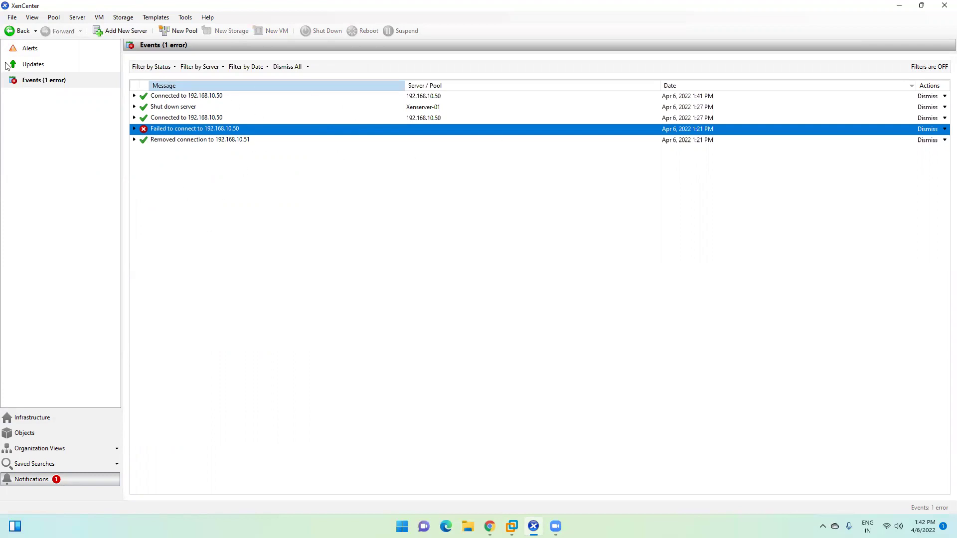
pyautogui.click(41, 70)
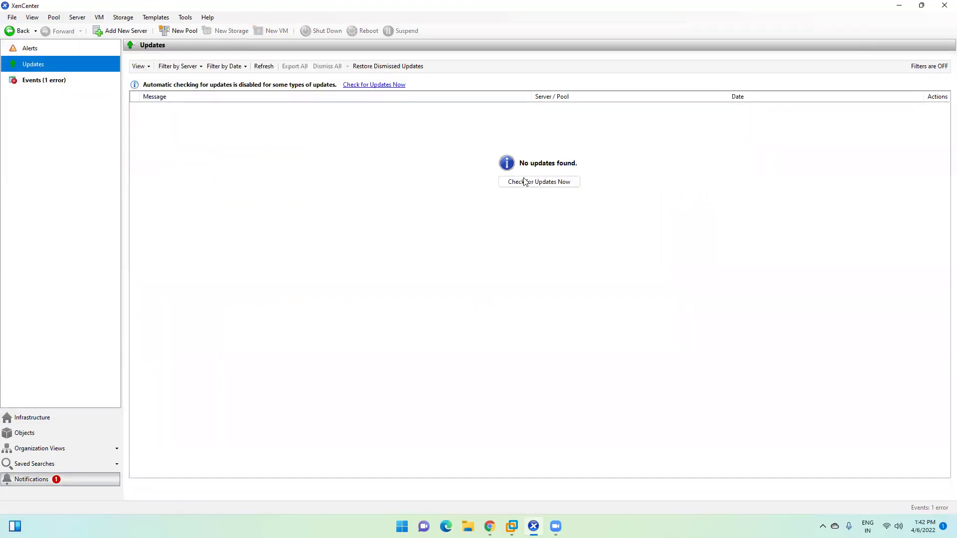
pyautogui.click(548, 182)
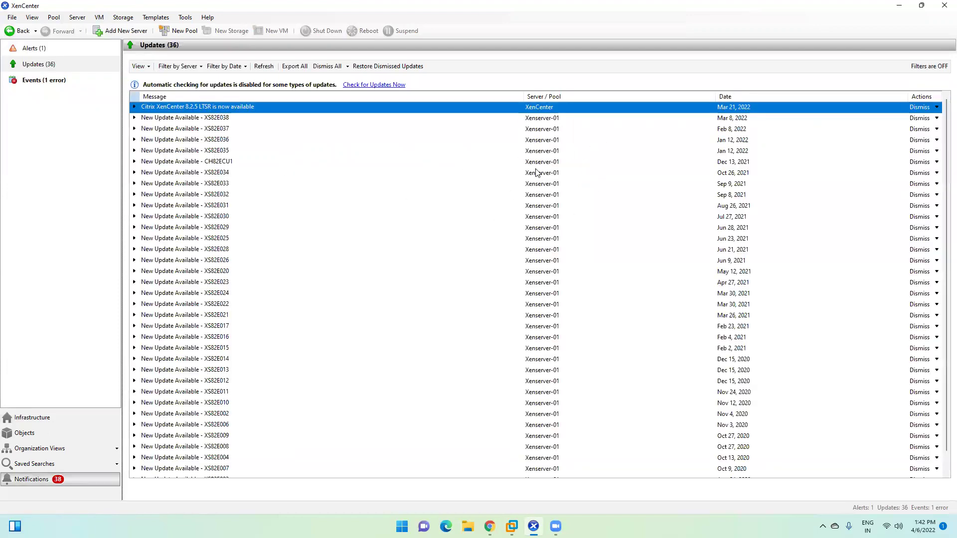
# Review the listed updates, opening and closing XS82E036's Dismiss menu without choosing an option.
pyautogui.click(205, 129)
pyautogui.click(199, 208)
pyautogui.scroll(-3, 244, 333)
pyautogui.scroll(3, 244, 333)
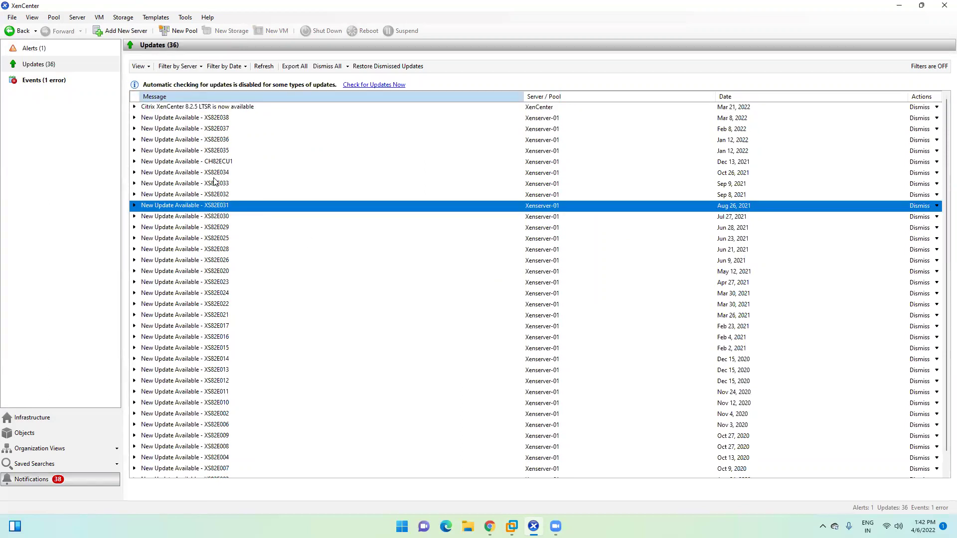
pyautogui.click(191, 120)
pyautogui.click(192, 108)
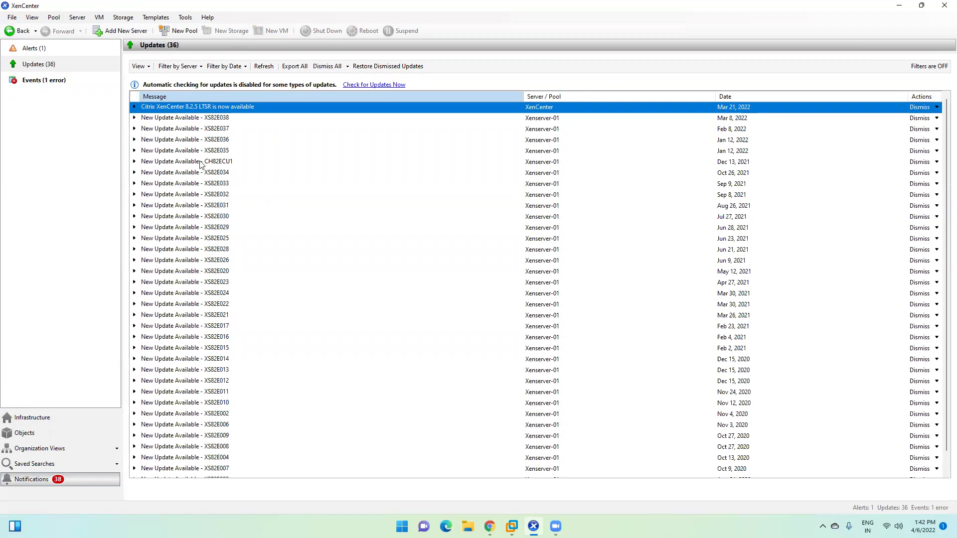
pyautogui.click(200, 162)
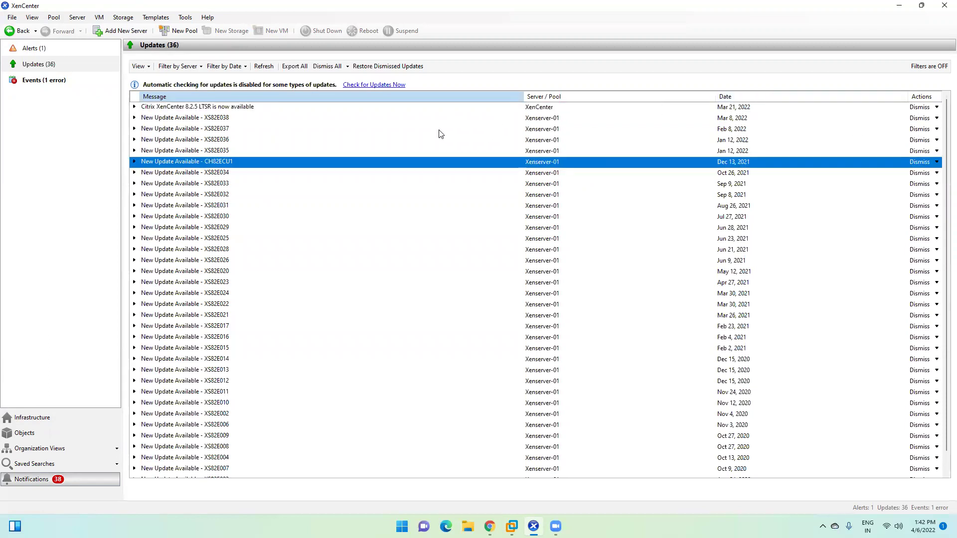
pyautogui.click(405, 129)
pyautogui.click(348, 141)
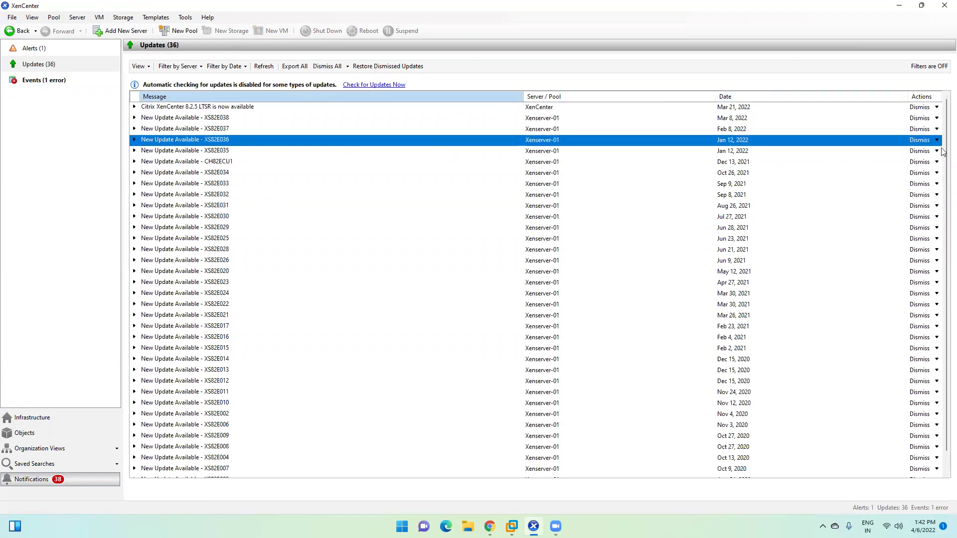
pyautogui.click(937, 141)
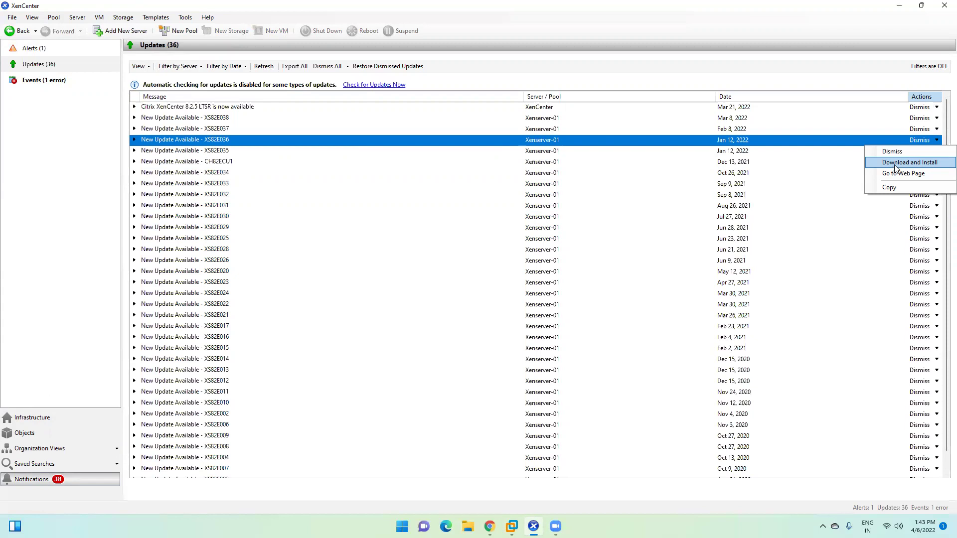
pyautogui.click(691, 152)
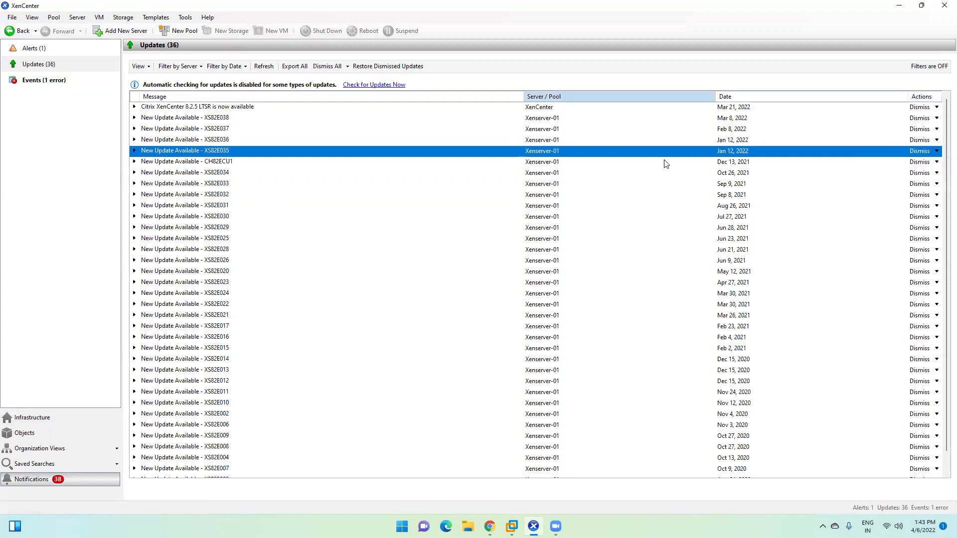
# Bring up Citrix Studio and enter Indore as the site name, keeping the fully configured option.
pyautogui.click(899, 5)
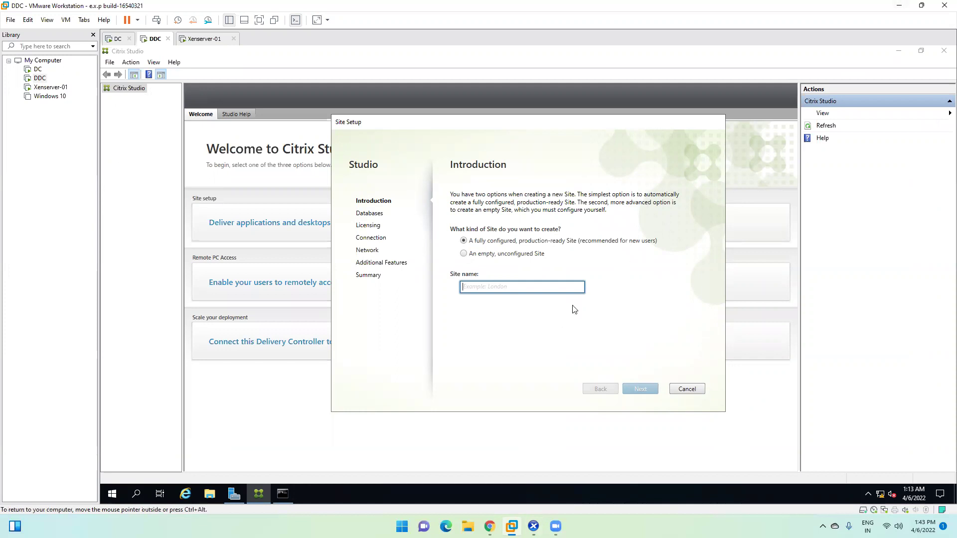
pyautogui.write('Indore')
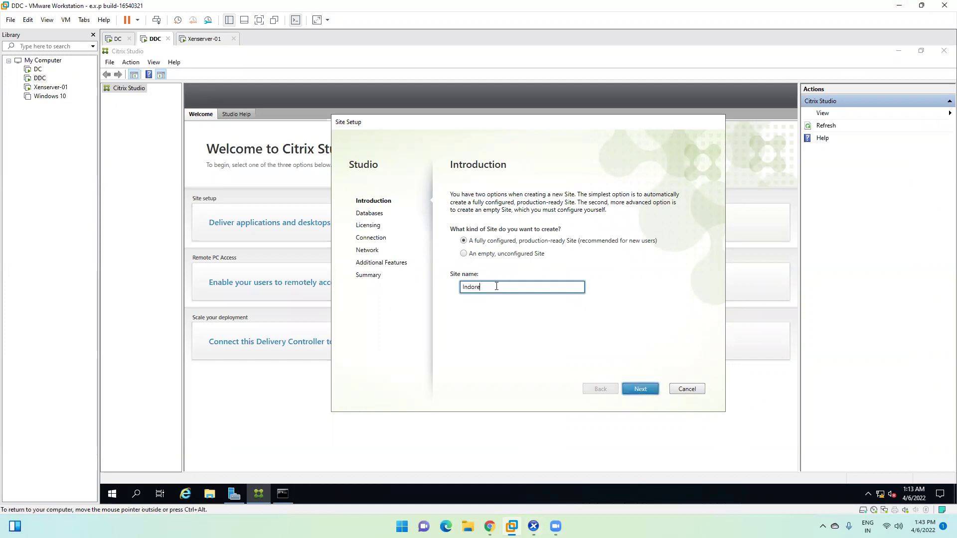
pyautogui.doubleClick(476, 287)
# On the Databases page, review the default Site, Monitoring and Logging database names.
pyautogui.click(646, 388)
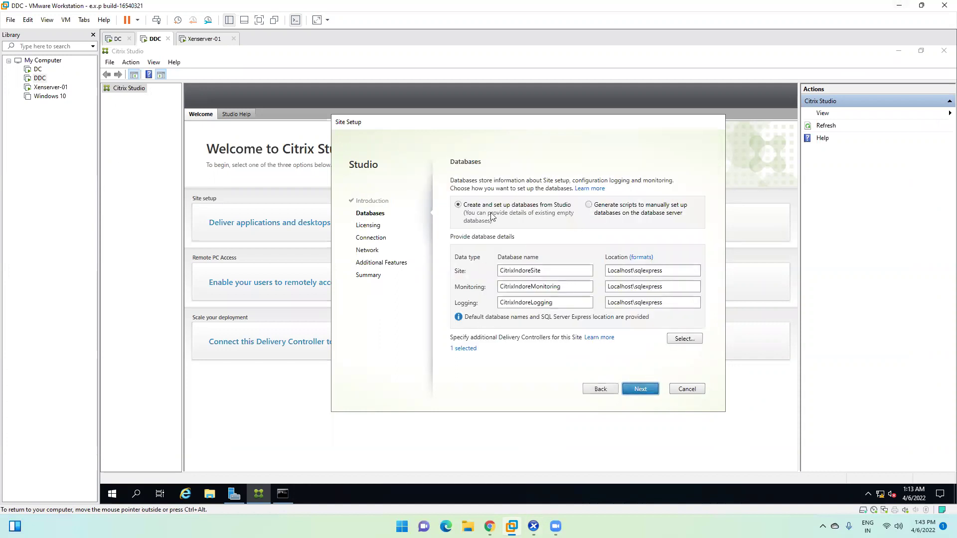
pyautogui.click(549, 270)
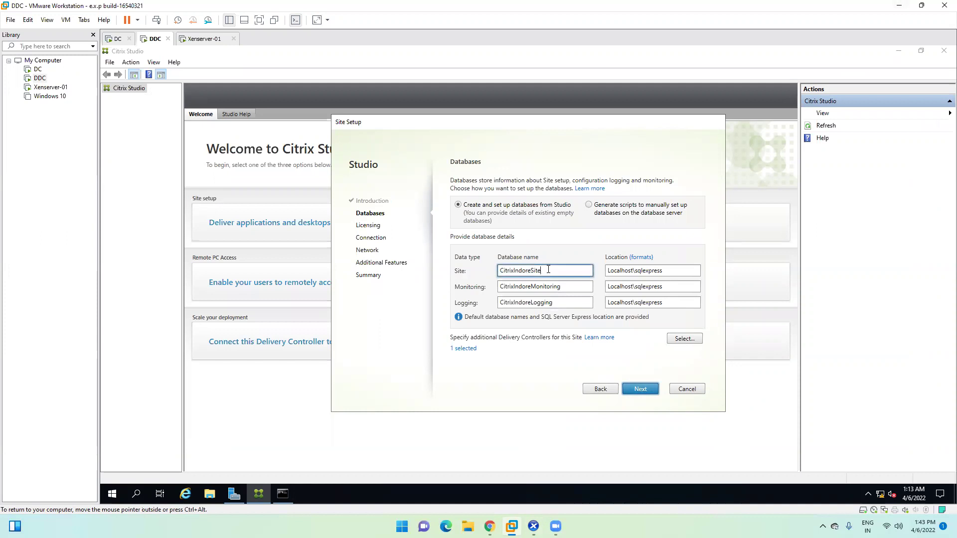
pyautogui.click(566, 287)
pyautogui.click(555, 269)
pyautogui.doubleClick(556, 270)
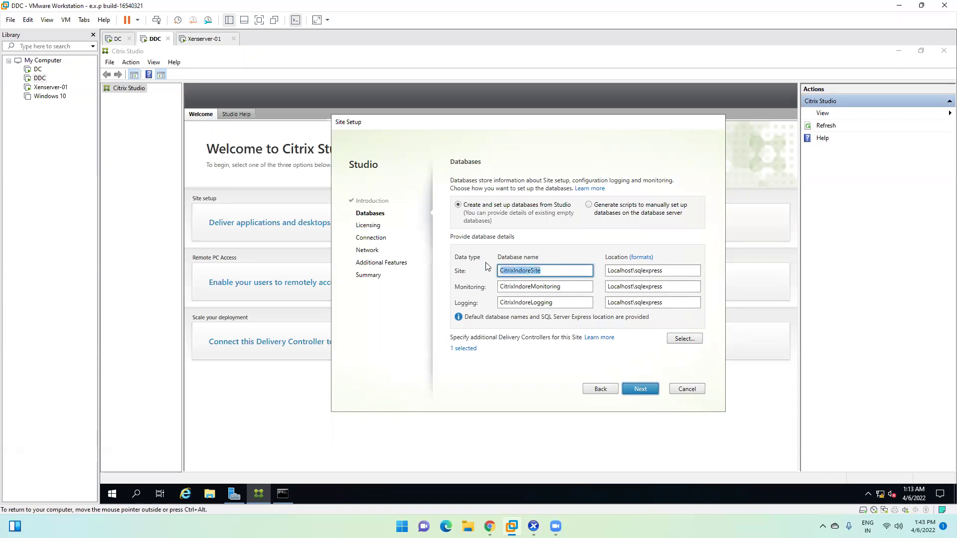
pyautogui.doubleClick(568, 285)
pyautogui.doubleClick(560, 301)
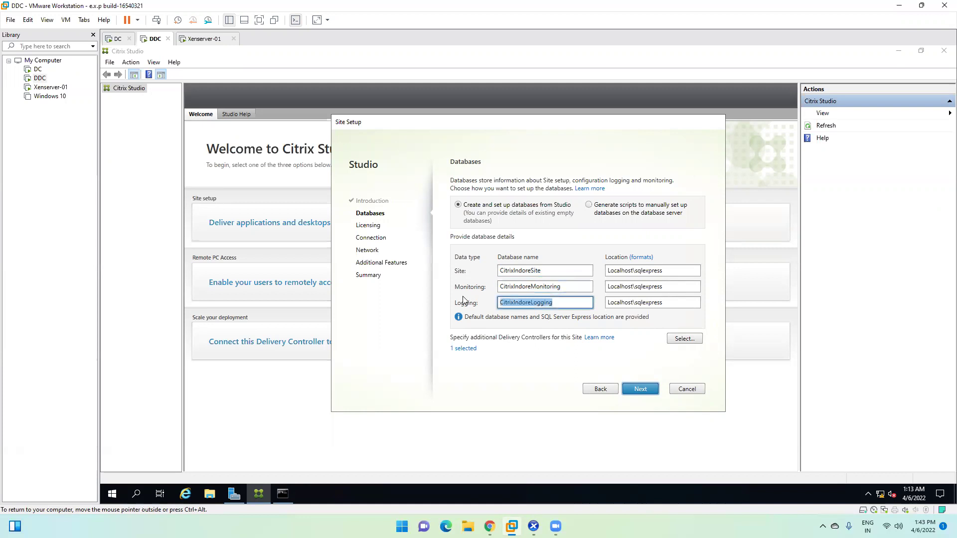
# Check the Localhost\sqlexpress database locations, submit them for validation, and switch back to XenCenter.
pyautogui.click(667, 270)
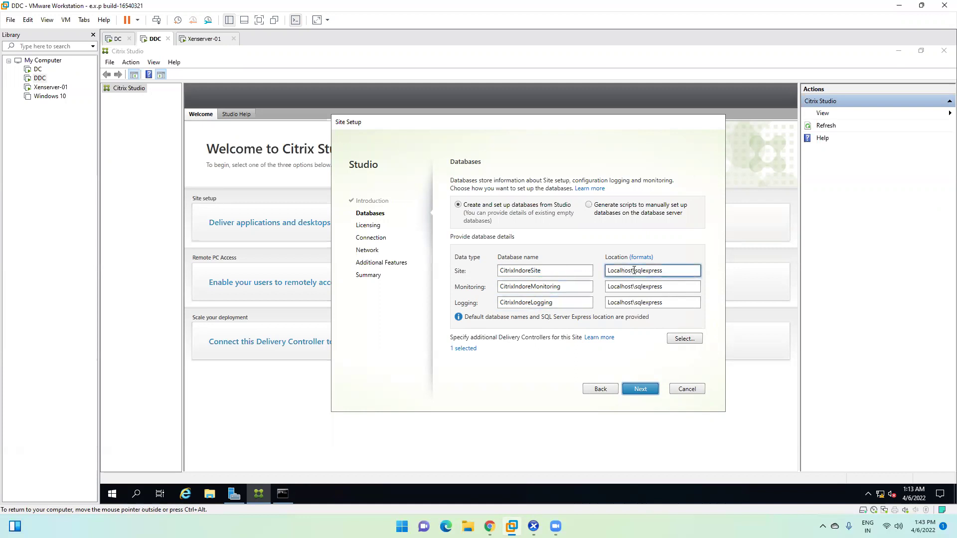
pyautogui.doubleClick(633, 270)
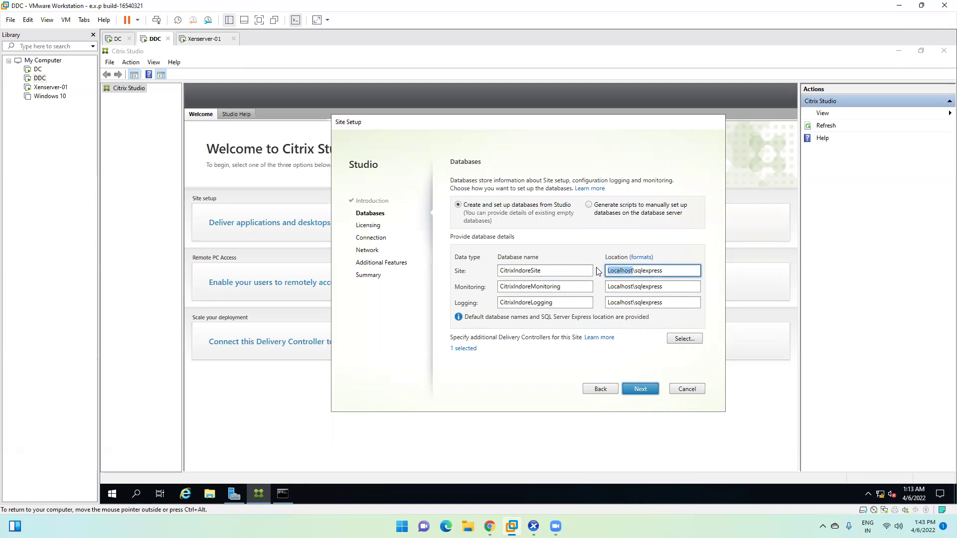
pyautogui.doubleClick(634, 286)
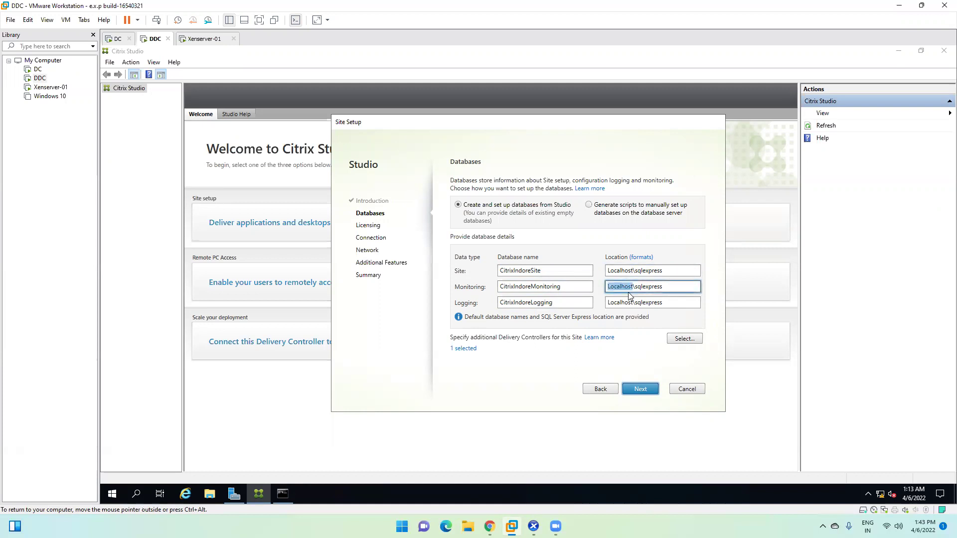
pyautogui.doubleClick(633, 303)
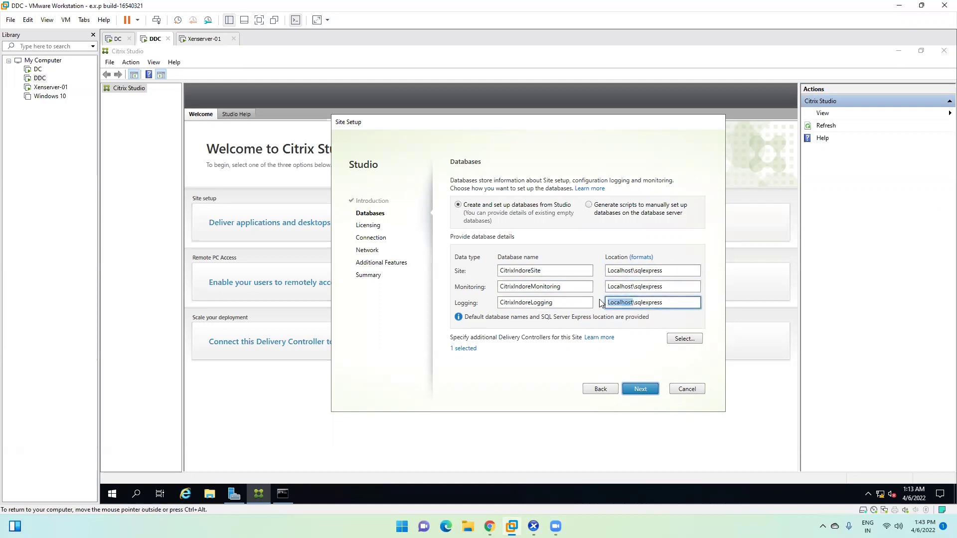
pyautogui.click(658, 302)
pyautogui.click(632, 270)
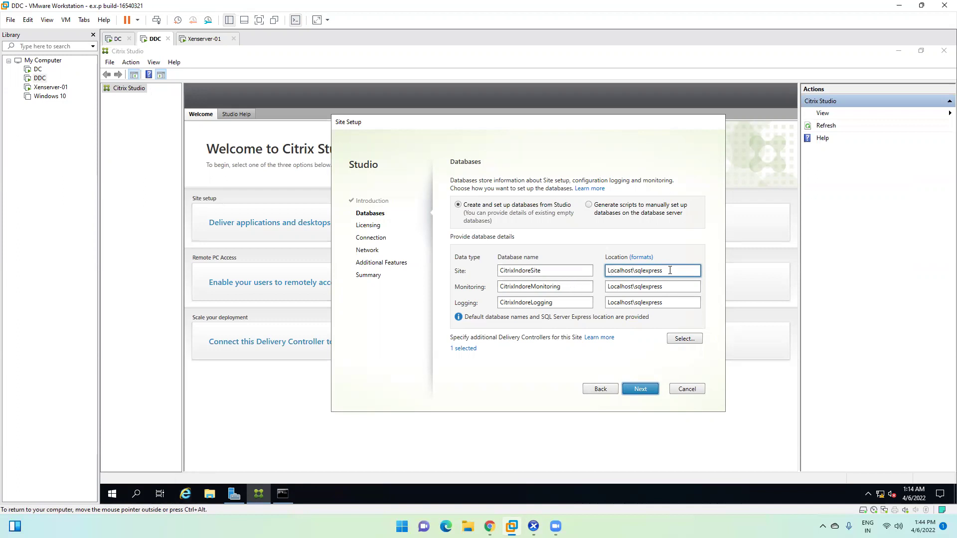
pyautogui.click(665, 288)
pyautogui.click(668, 271)
pyautogui.click(644, 388)
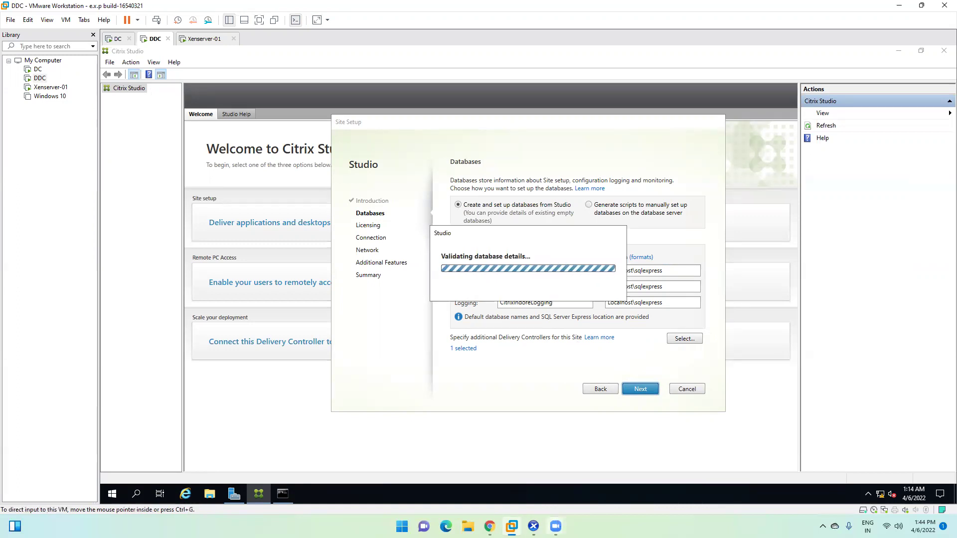
pyautogui.click(533, 526)
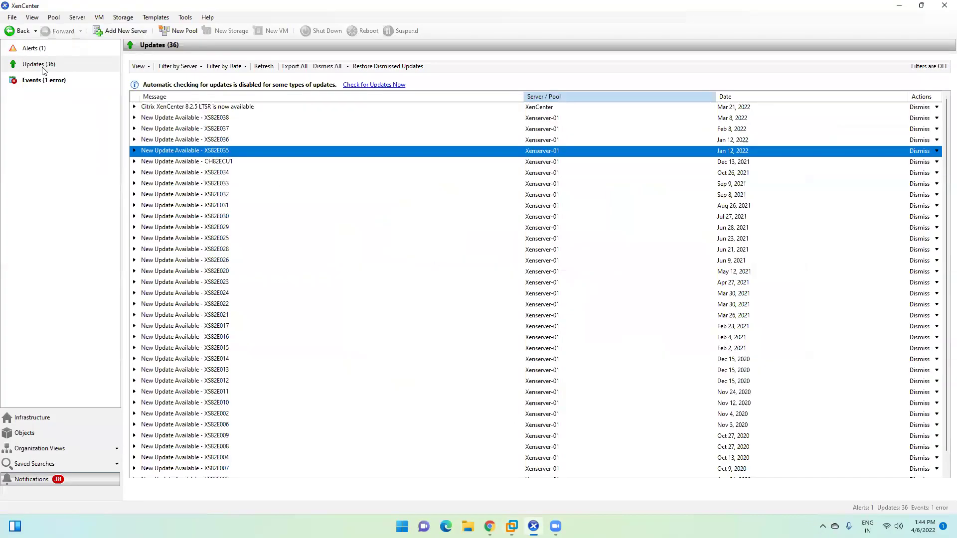
# Show Xenserver-01 in the Infrastructure view, glance at the DDC's Site Setup, then return to XenCenter.
pyautogui.click(45, 417)
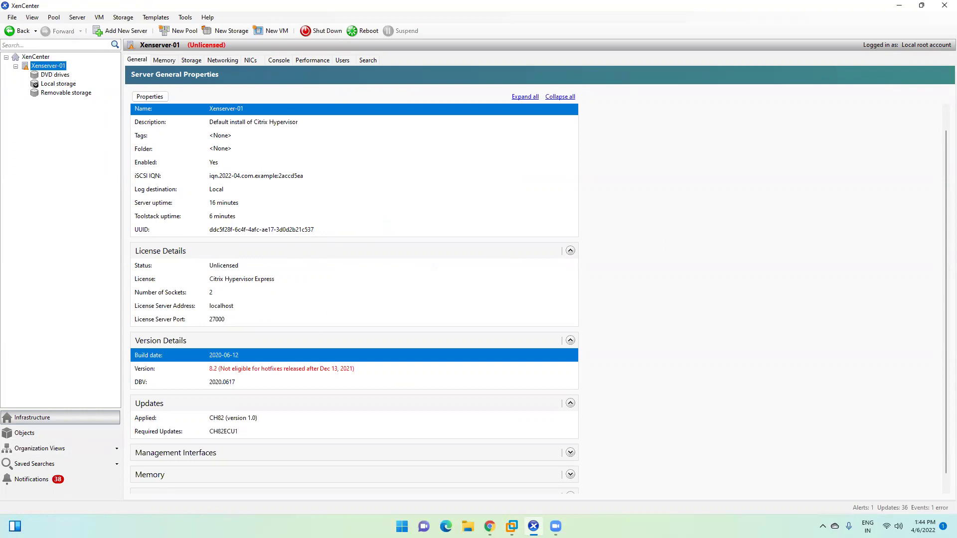
pyautogui.moveTo(511, 526)
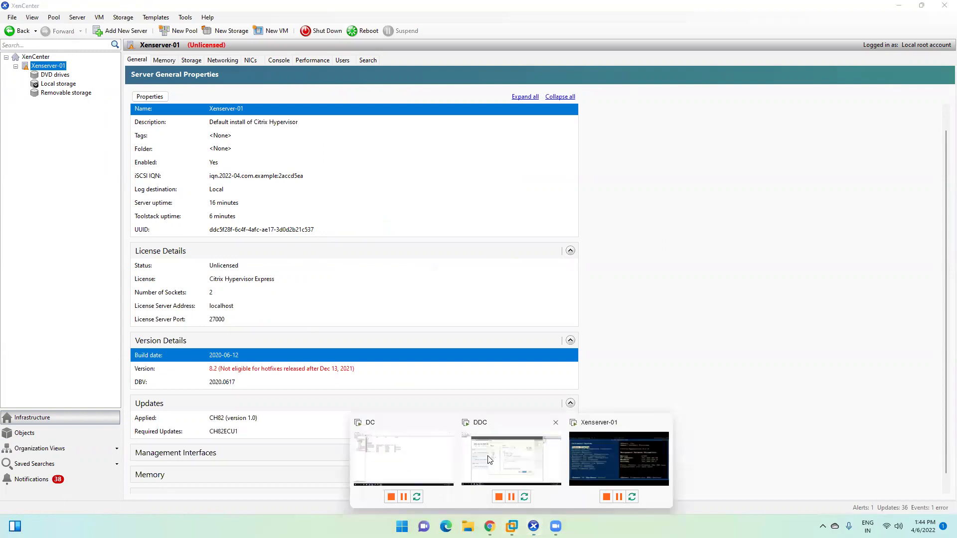
pyautogui.click(521, 454)
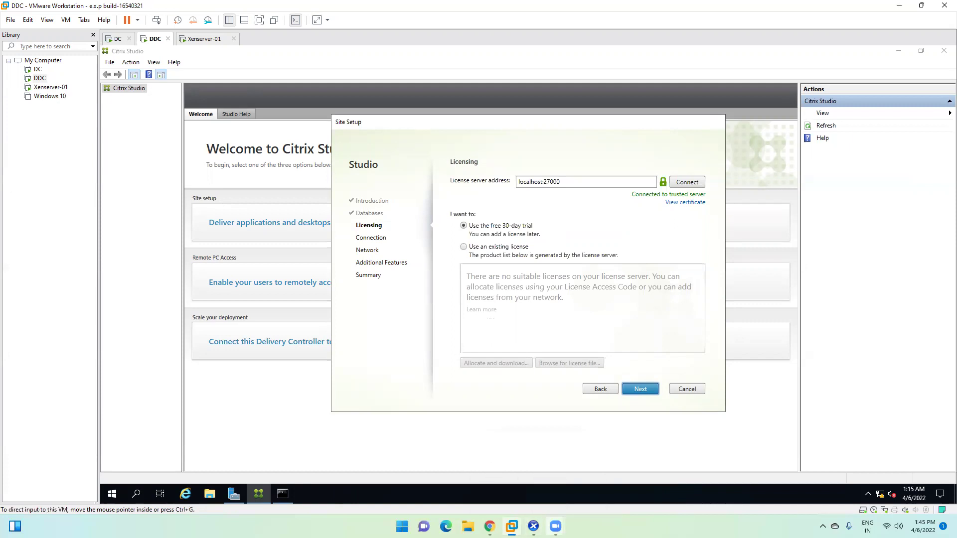
pyautogui.click(533, 527)
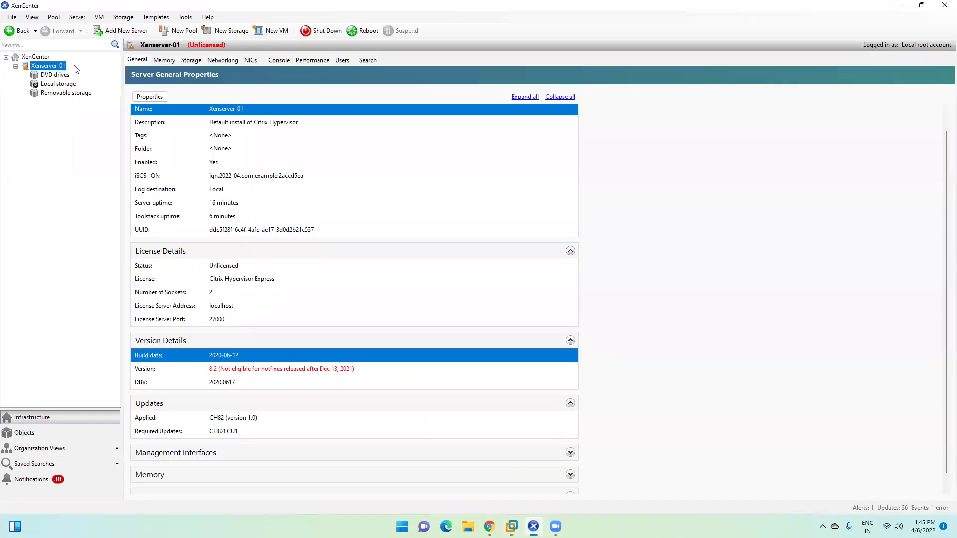
pyautogui.rightClick(48, 66)
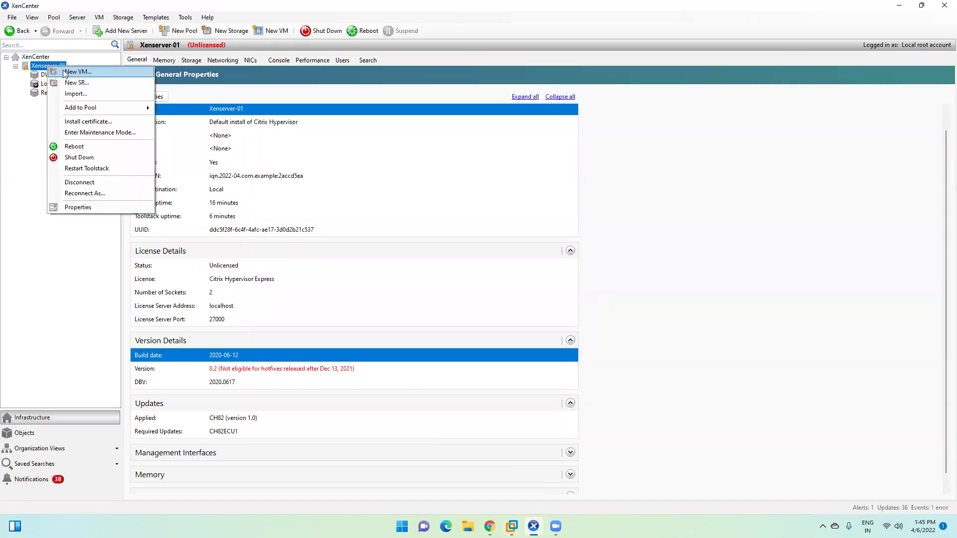
pyautogui.click(79, 72)
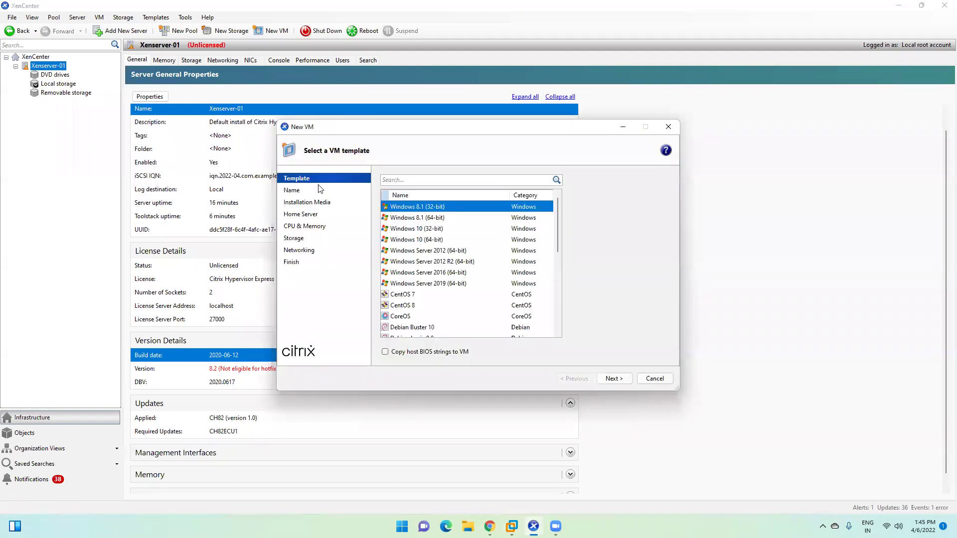
pyautogui.click(409, 239)
pyautogui.click(410, 220)
pyautogui.click(413, 292)
pyautogui.click(418, 252)
pyautogui.scroll(-6, 418, 254)
pyautogui.click(422, 262)
pyautogui.click(417, 230)
pyautogui.click(417, 293)
pyautogui.scroll(6, 419, 288)
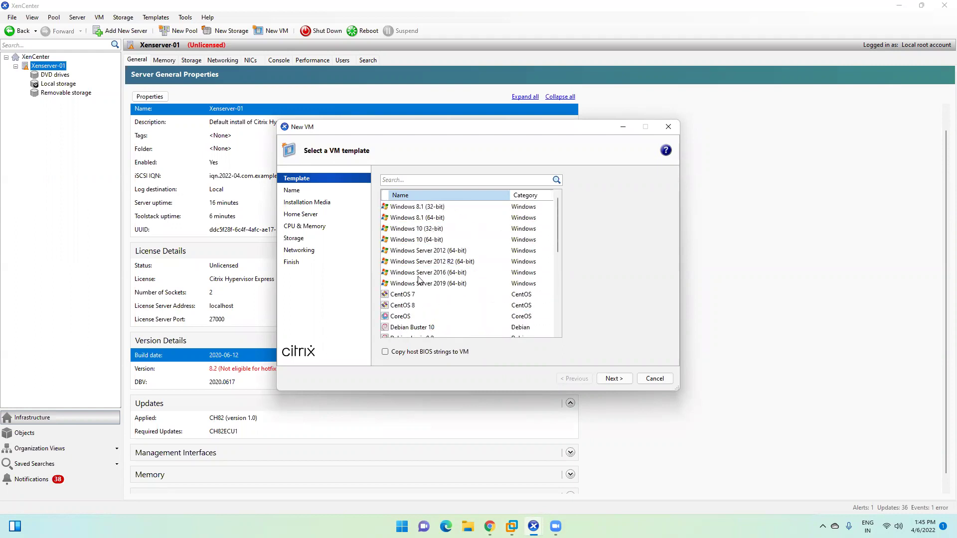
pyautogui.click(428, 284)
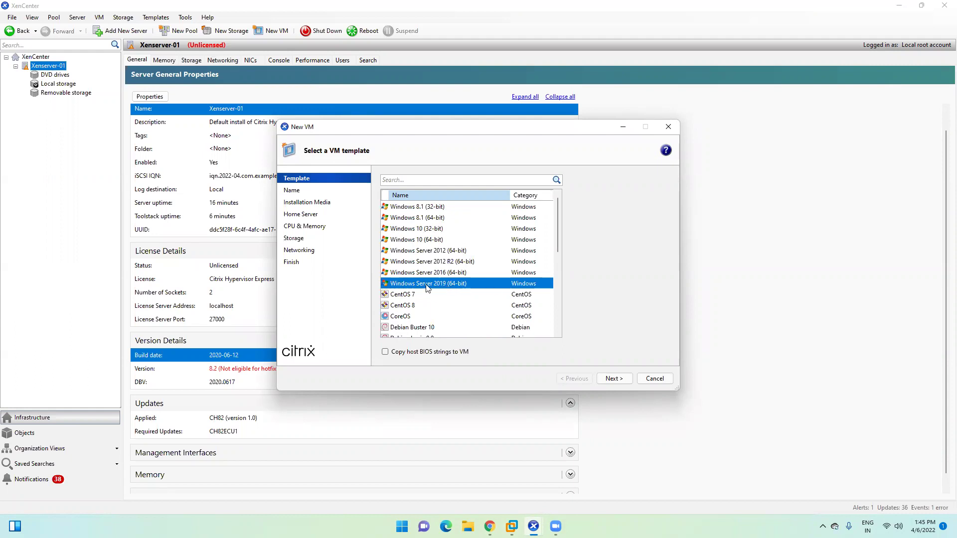
pyautogui.click(614, 379)
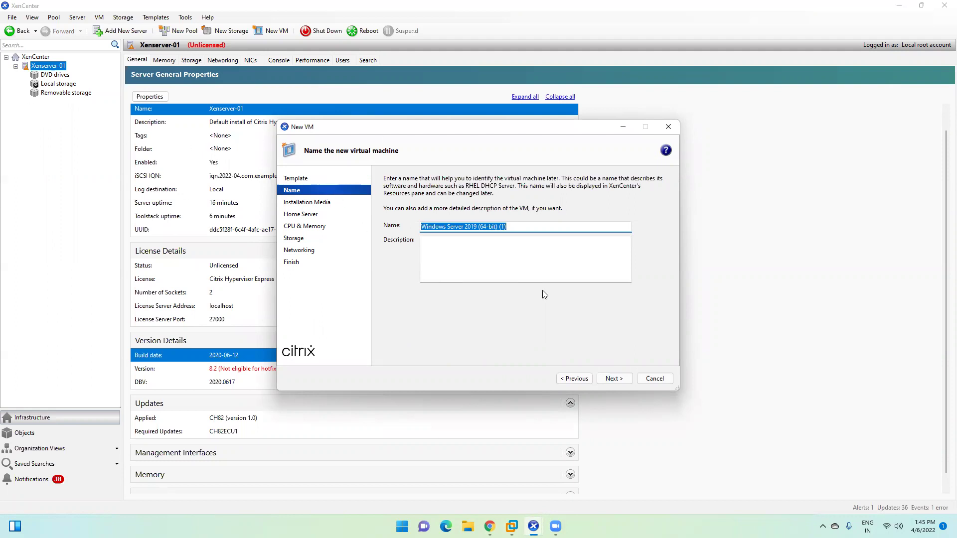
pyautogui.click(658, 383)
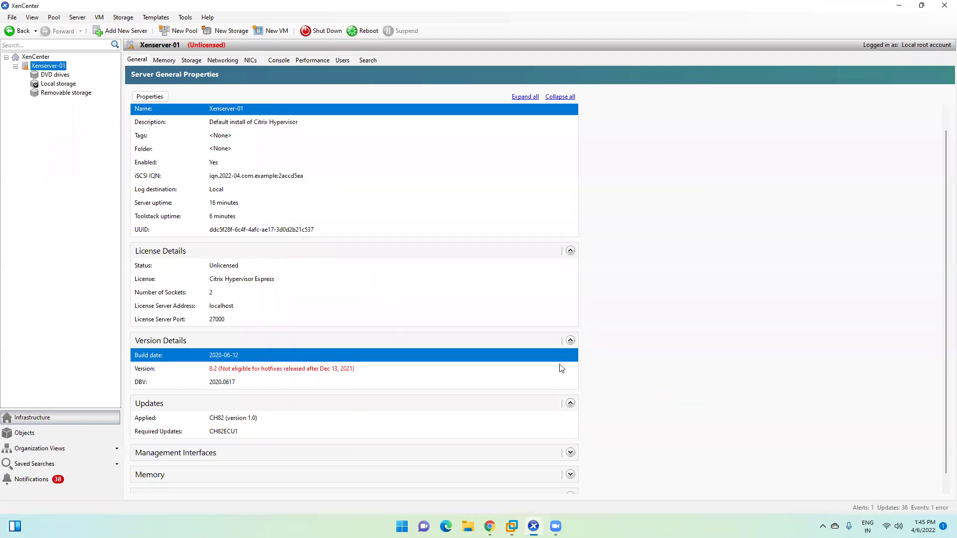
# Keep the free 30-day trial with license server localhost:27000 and continue to Connection.
pyautogui.click(900, 9)
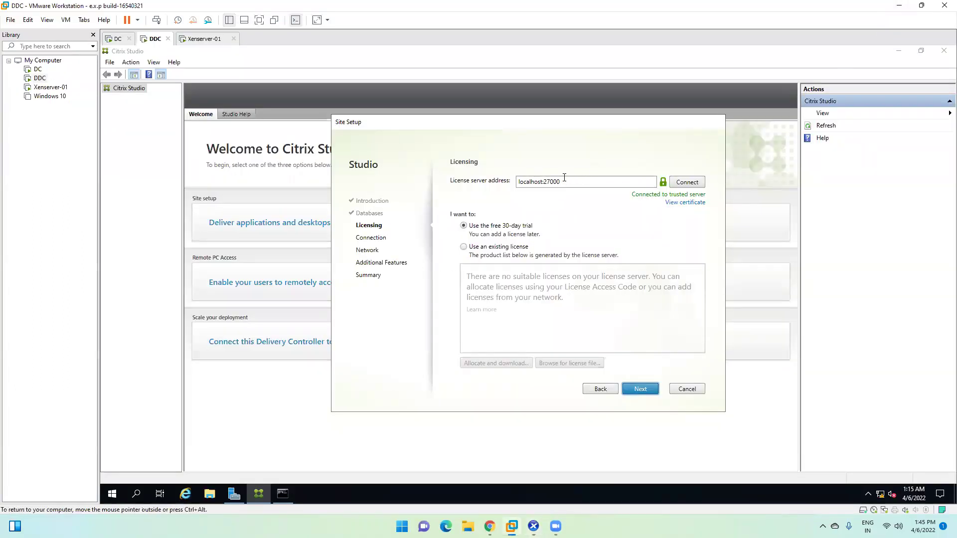
pyautogui.click(555, 182)
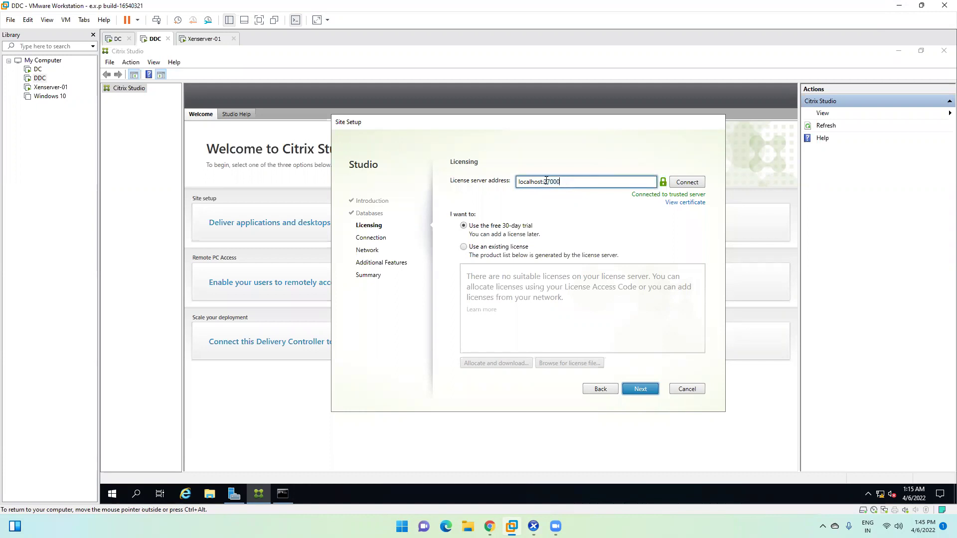
pyautogui.doubleClick(552, 181)
pyautogui.click(559, 181)
pyautogui.click(464, 246)
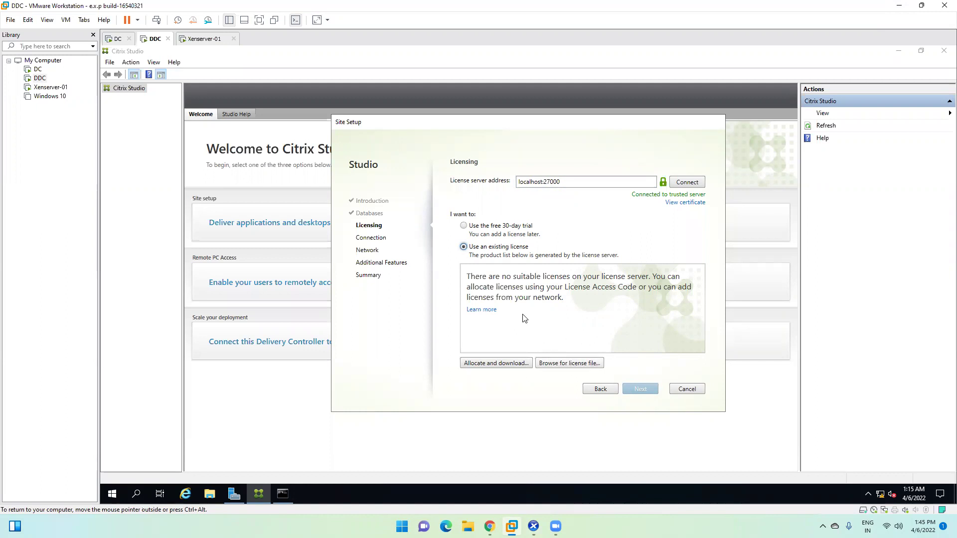
pyautogui.click(473, 227)
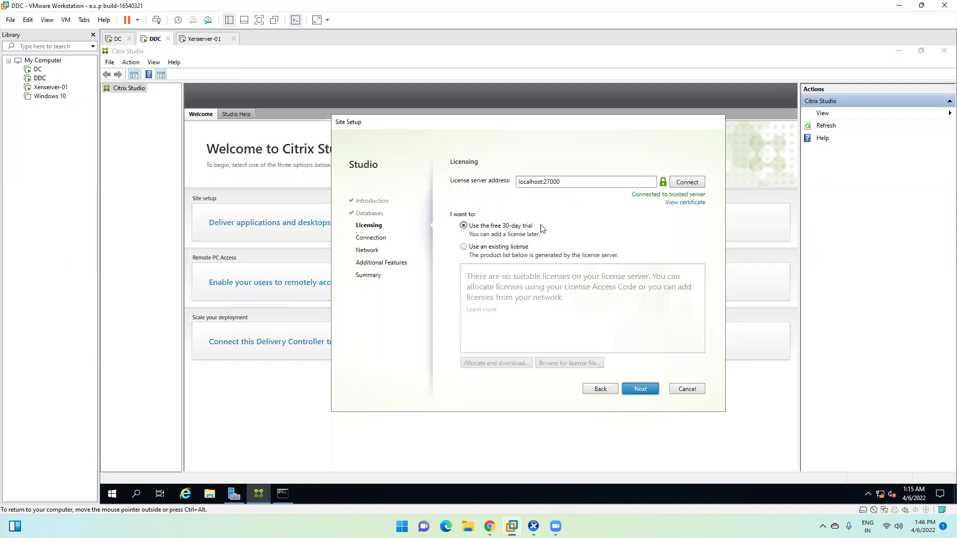
pyautogui.click(641, 389)
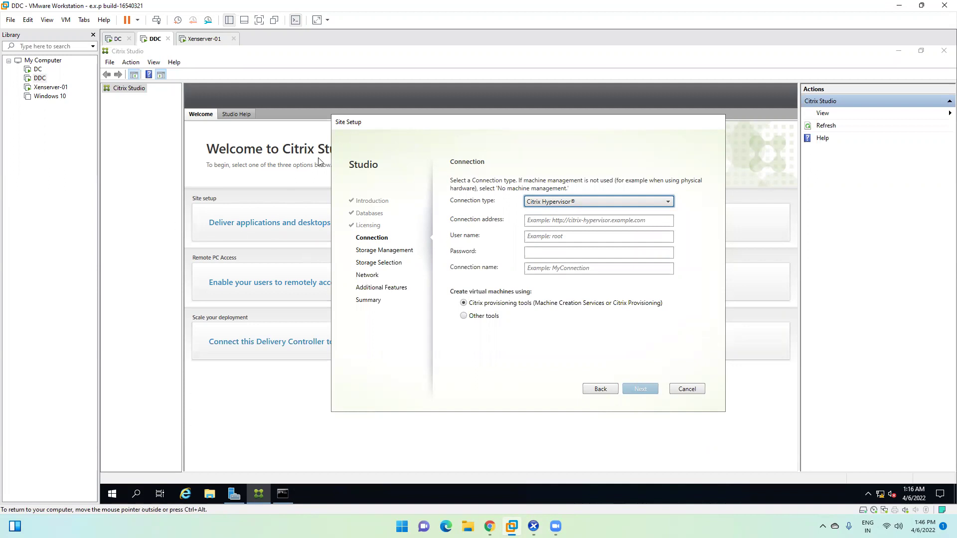
pyautogui.moveTo(403, 122); pyautogui.dragTo(364, 125)
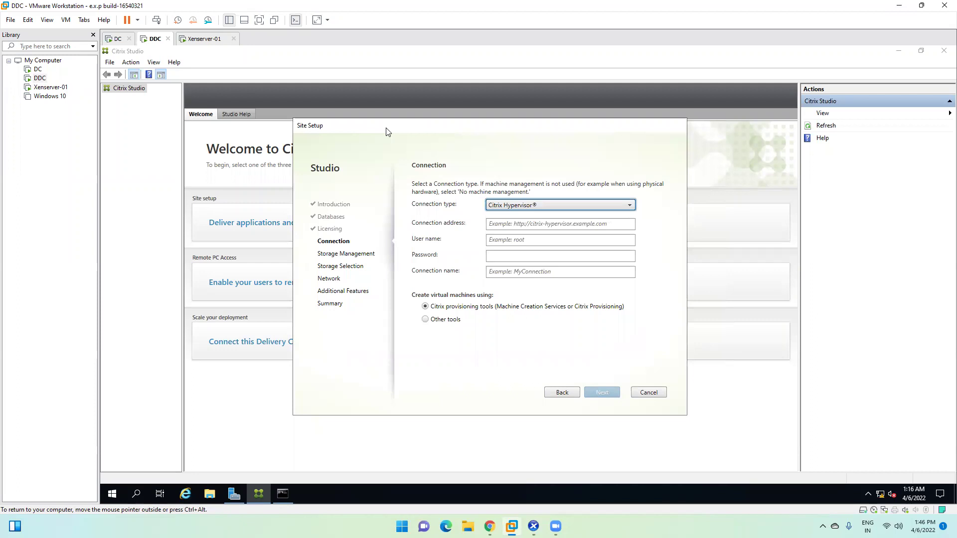
pyautogui.click(553, 225)
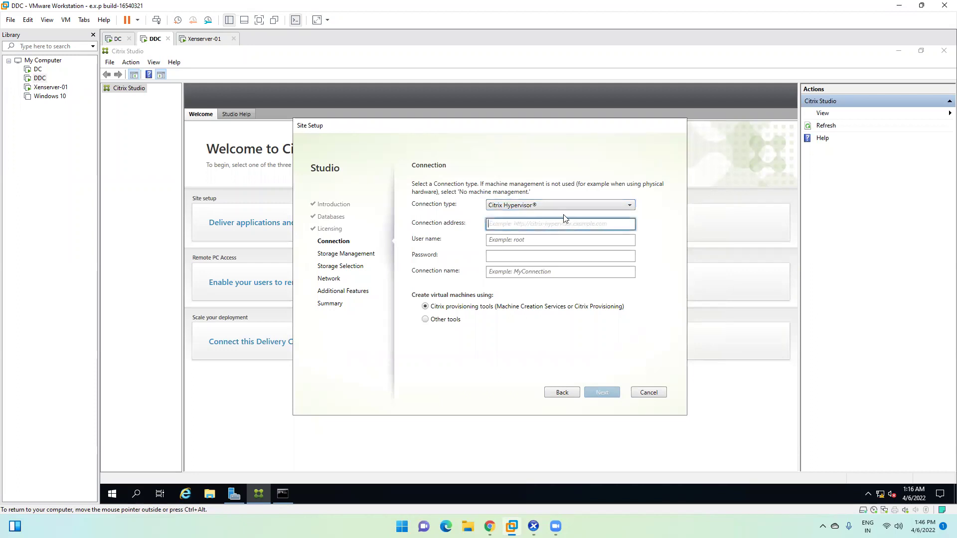
pyautogui.write('http:/')
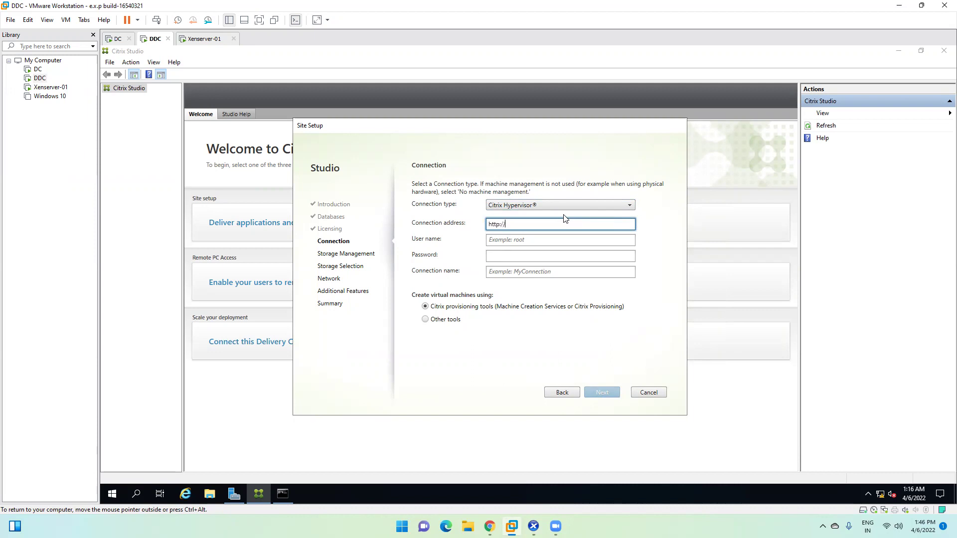
pyautogui.write('erver-01.abc.com')
pyautogui.moveTo(573, 224); pyautogui.dragTo(505, 225)
pyautogui.click(577, 223)
pyautogui.moveTo(571, 222); pyautogui.dragTo(508, 224)
# Enter the hypervisor user name and password, and name the connection Xenserver-01.
pyautogui.click(514, 241)
pyautogui.write('root')
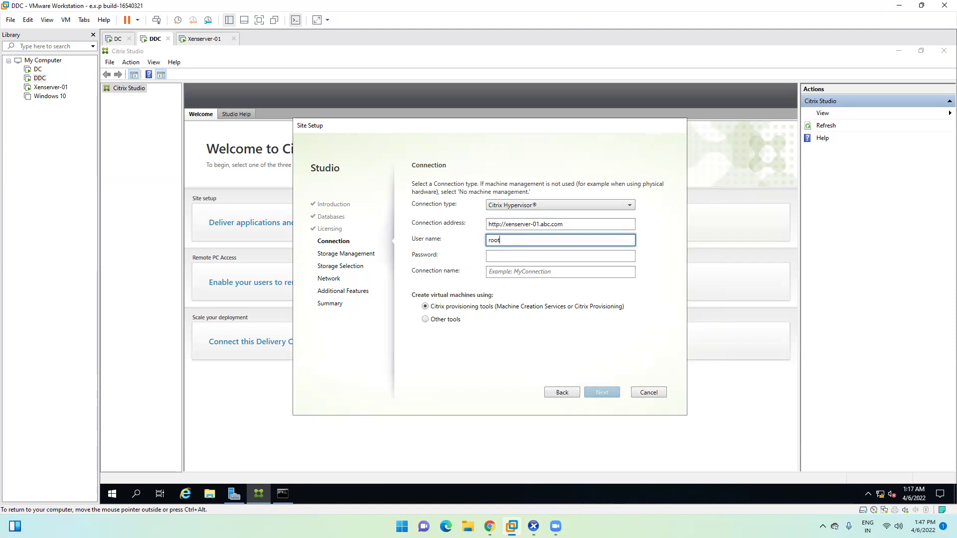
pyautogui.press('Tab')
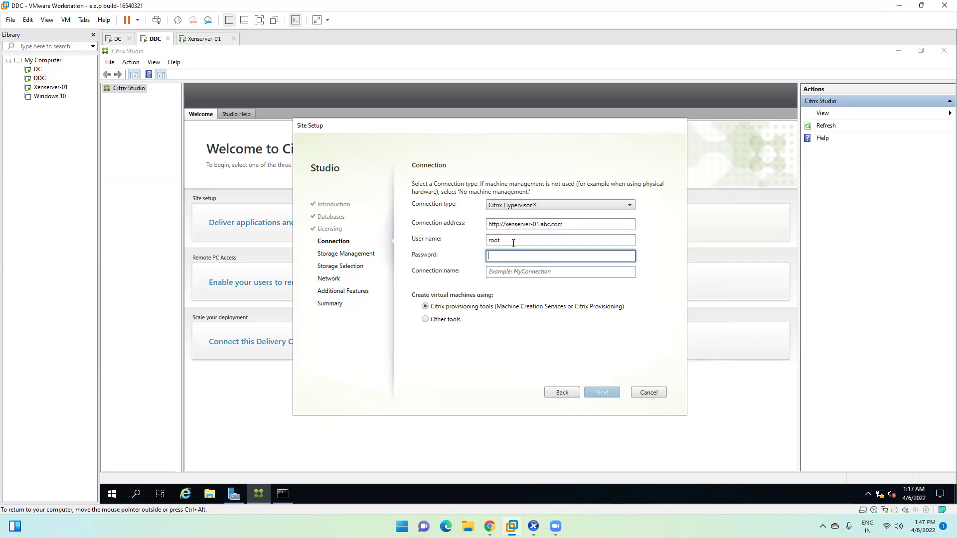
pyautogui.write('•••••')
pyautogui.click(513, 272)
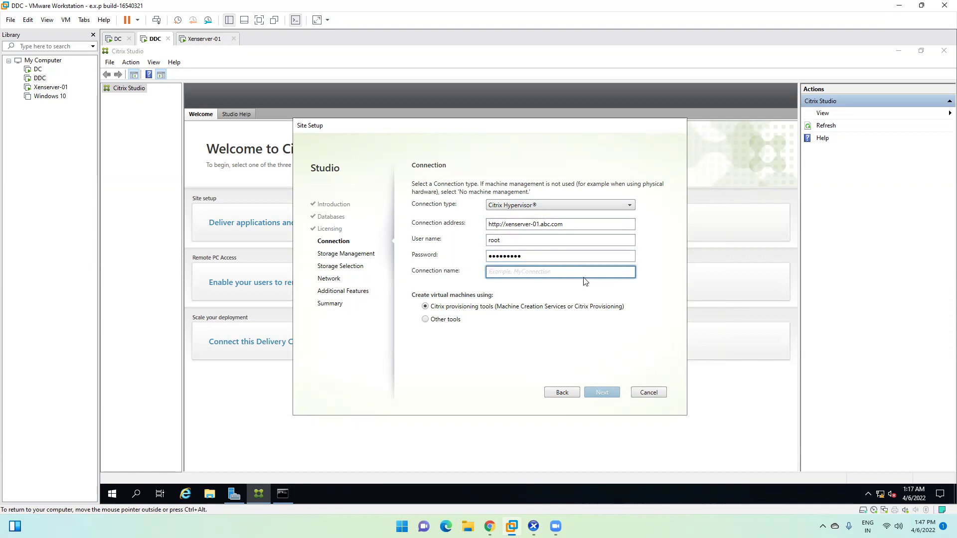
pyautogui.write('Xenser')
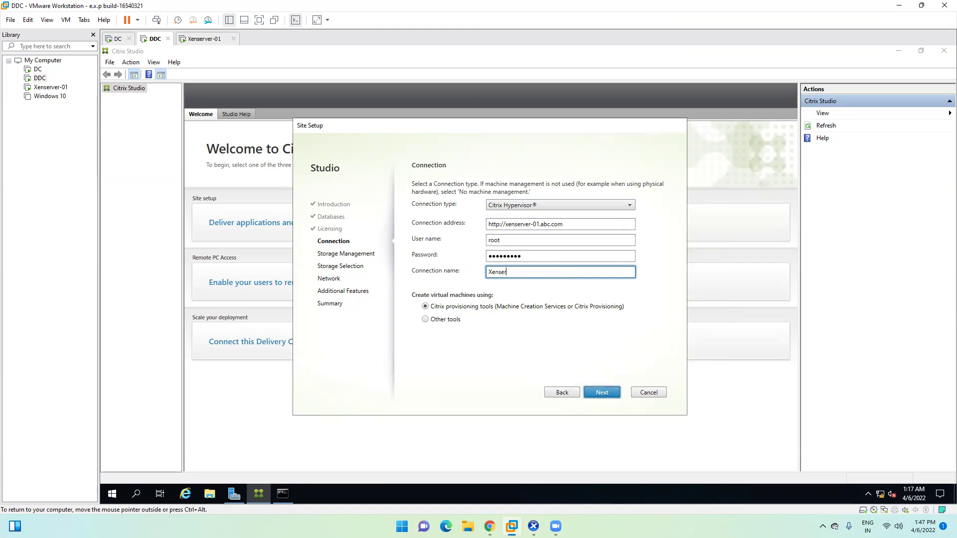
pyautogui.write('ver-01')
# Choose storage local to the hypervisor and continue to Storage Selection.
pyautogui.click(603, 390)
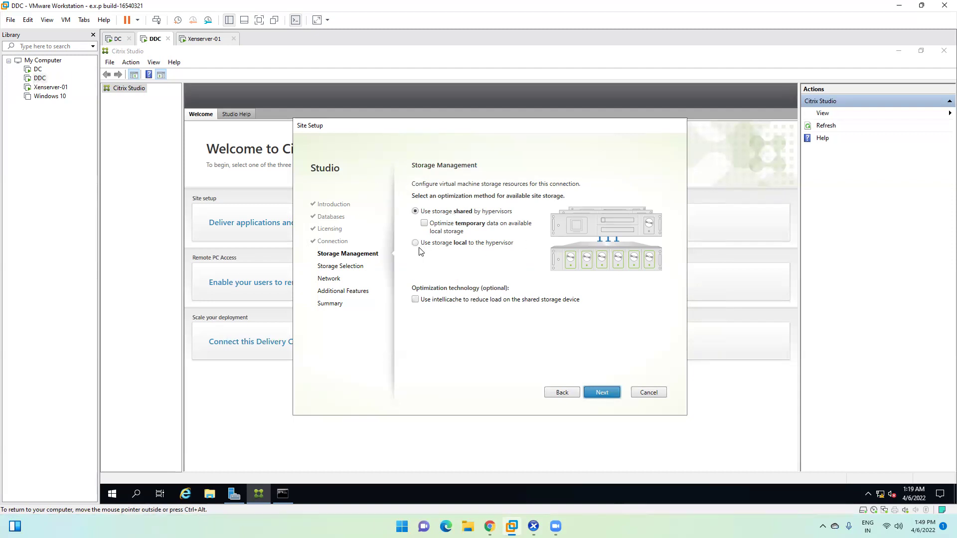
pyautogui.click(416, 243)
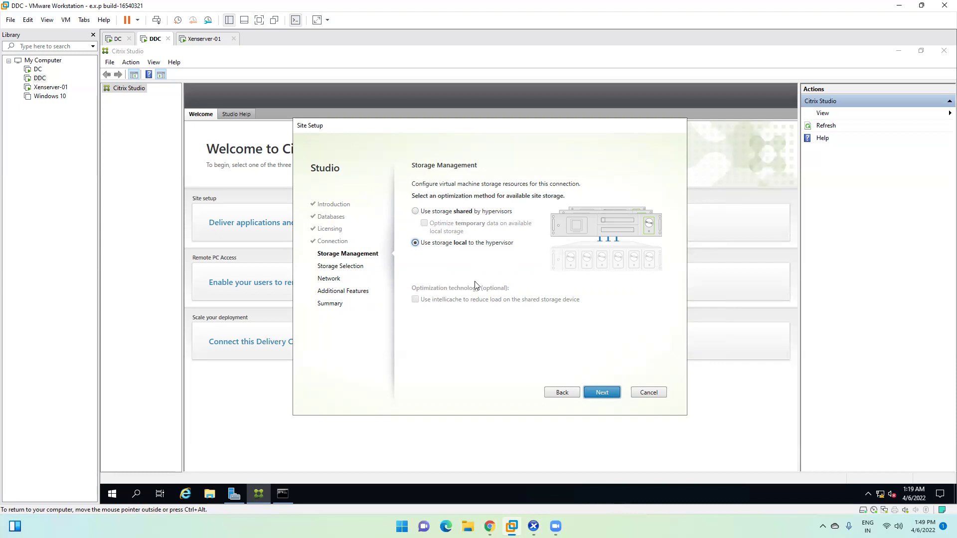
pyautogui.click(602, 392)
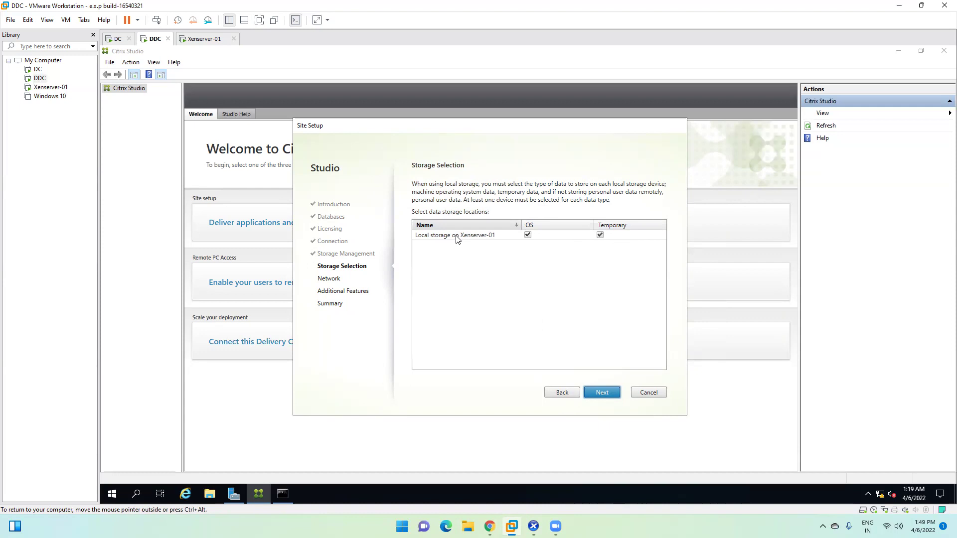
# On the Network page, name the resources NAT-Xenserver-01 using Network 0.
pyautogui.click(602, 393)
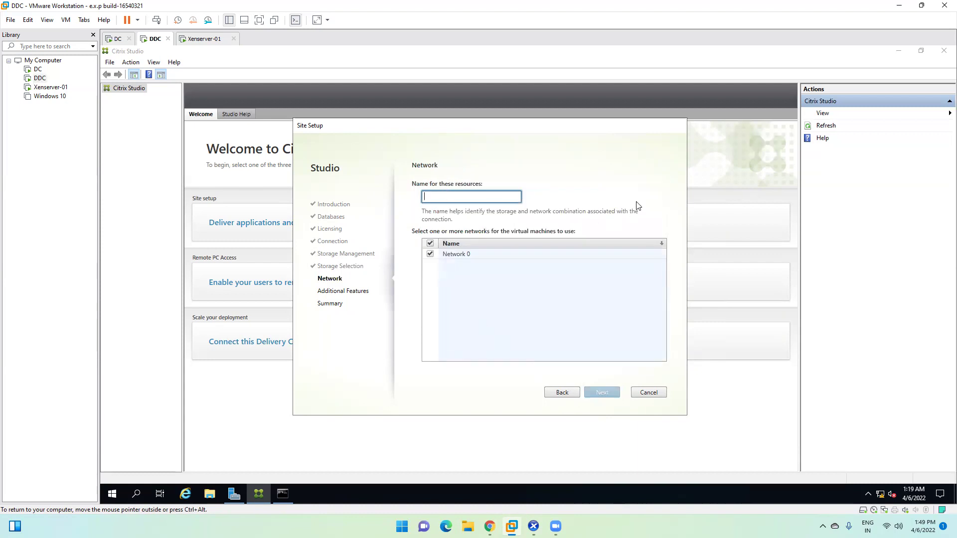
pyautogui.write('NAT')
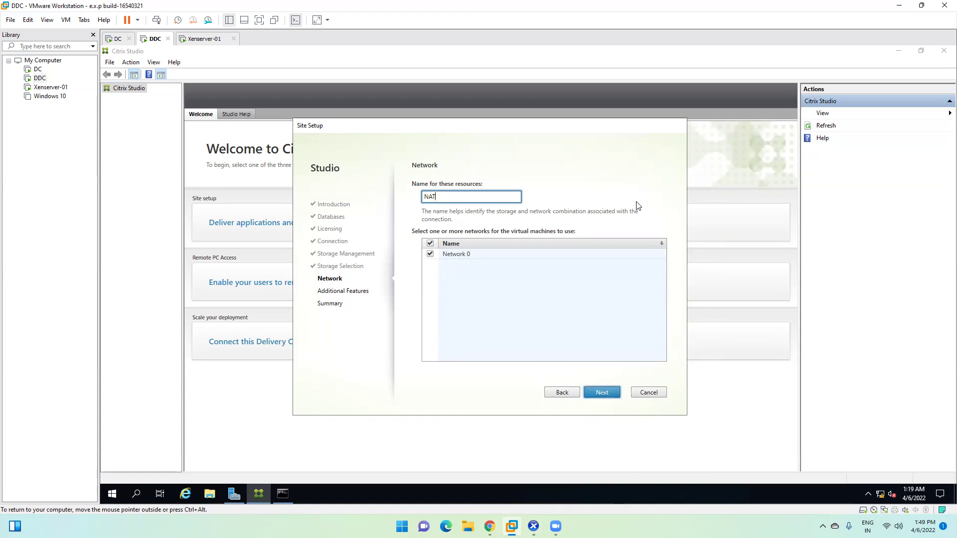
pyautogui.write('-Xenserver-01')
pyautogui.doubleClick(432, 197)
pyautogui.doubleClick(463, 197)
pyautogui.click(487, 197)
# Select various parts of the NAT-Xenserver-01 resource name to check its text.
pyautogui.moveTo(447, 195); pyautogui.dragTo(417, 196)
pyautogui.doubleClick(430, 197)
pyautogui.click(456, 196)
pyautogui.doubleClick(456, 196)
pyautogui.click(476, 197)
pyautogui.moveTo(478, 197); pyautogui.dragTo(438, 197)
pyautogui.click(477, 196)
pyautogui.hotkey('ctrl', 'a')
pyautogui.click(482, 198)
pyautogui.doubleClick(471, 197)
pyautogui.doubleClick(446, 197)
pyautogui.click(484, 200)
pyautogui.moveTo(475, 198); pyautogui.dragTo(398, 199)
pyautogui.doubleClick(450, 198)
pyautogui.doubleClick(484, 197)
# Move past Additional Features and scroll through the Summary's Indore databases and Xenserver-01 connection.
pyautogui.click(602, 393)
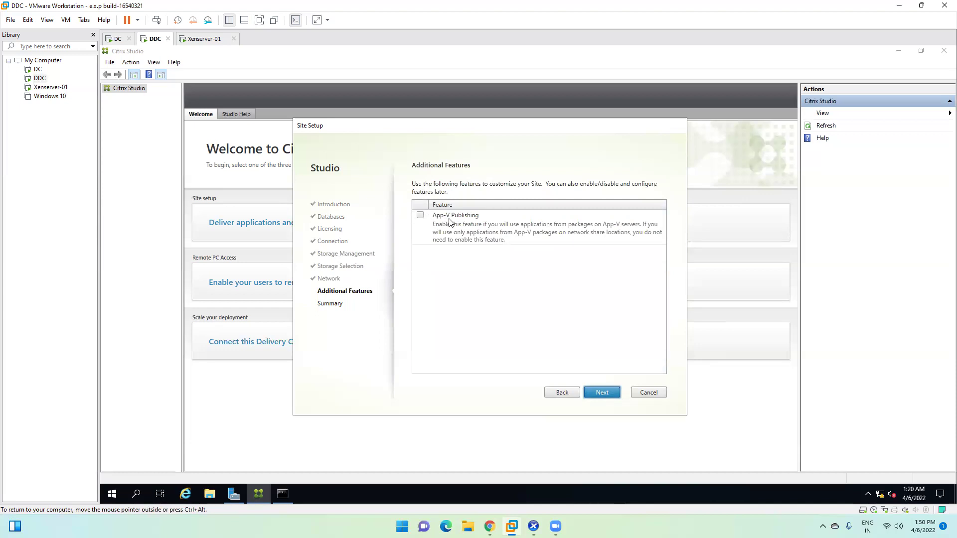
pyautogui.click(602, 394)
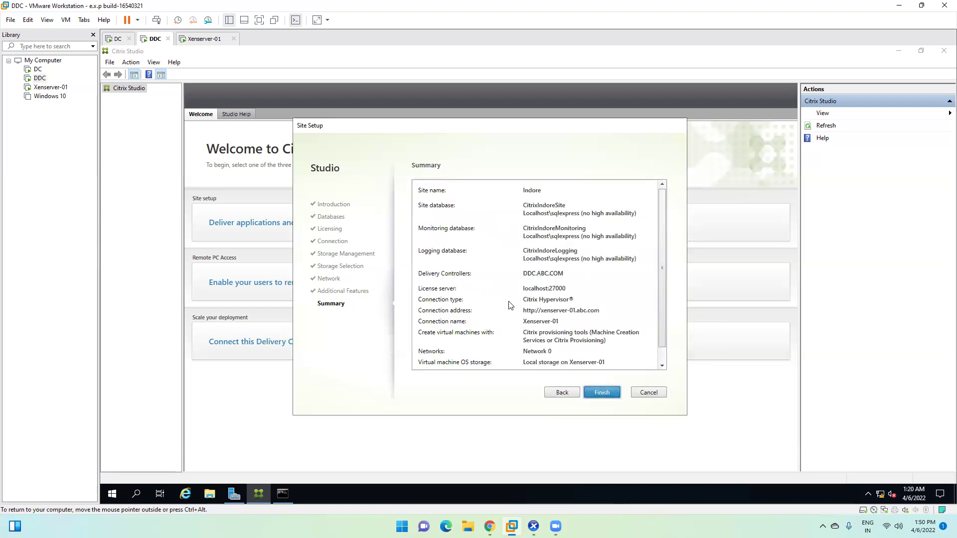
pyautogui.scroll(-1, 525, 258)
pyautogui.scroll(1, 503, 300)
pyautogui.scroll(-1, 493, 269)
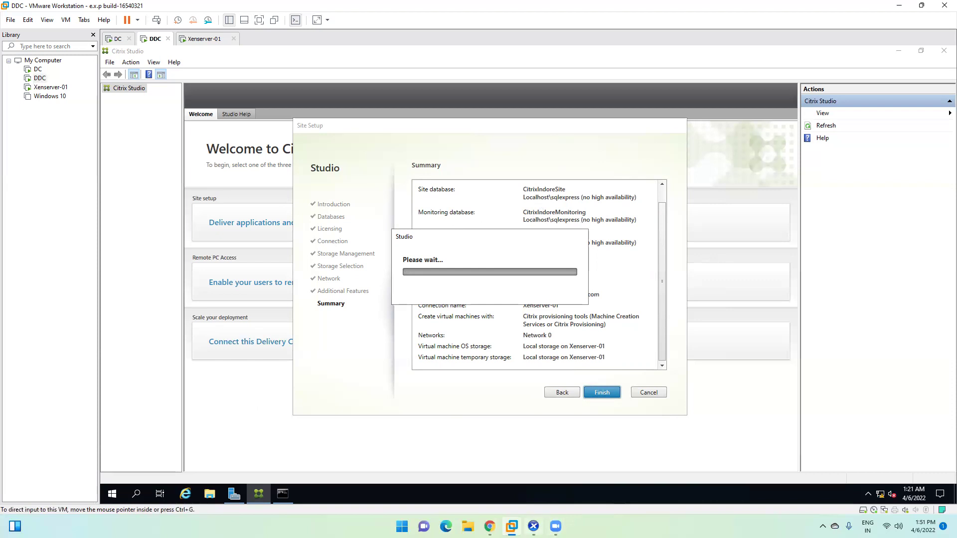
# Bring XenCenter forward and review Xenserver-01's Storage, NICs, Networking and Memory tabs, ending on General.
pyautogui.click(534, 526)
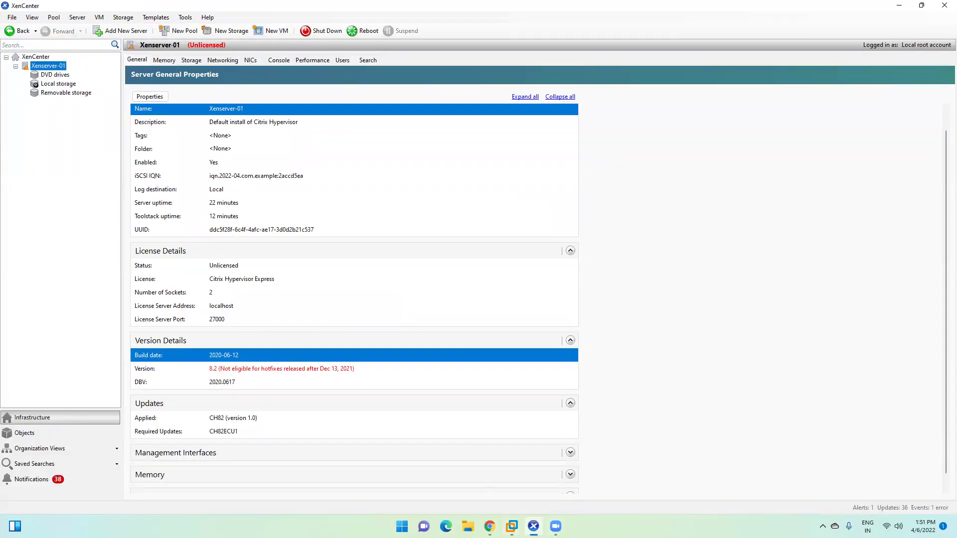
pyautogui.click(533, 526)
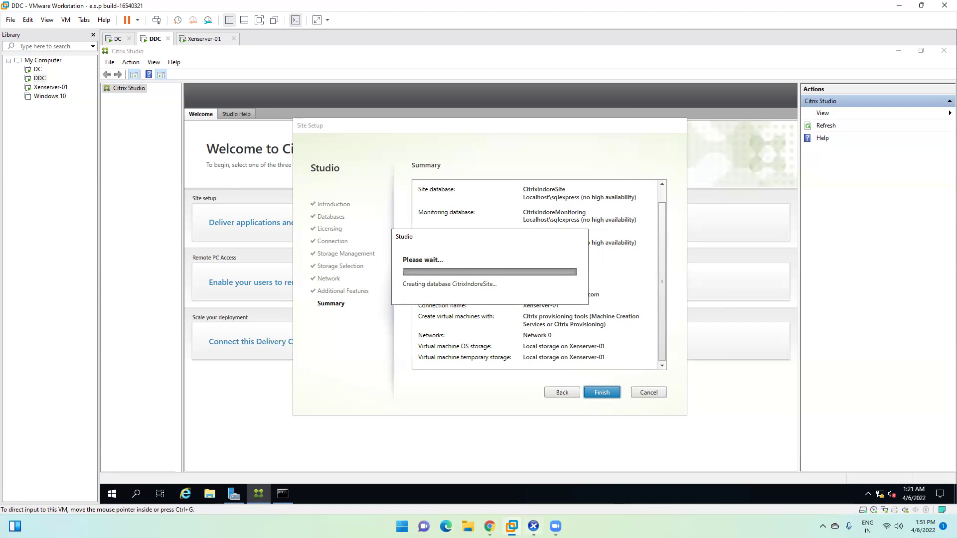
pyautogui.click(533, 526)
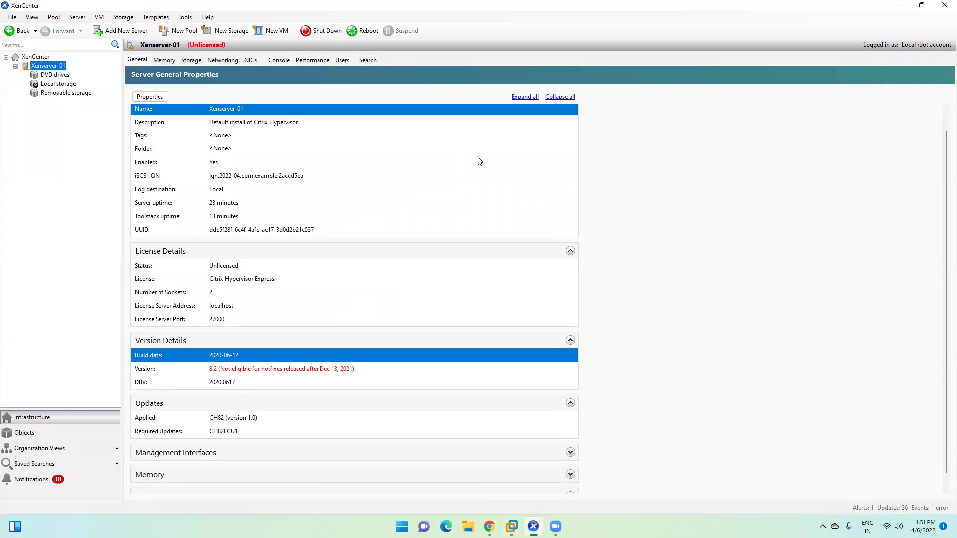
pyautogui.rightClick(49, 67)
pyautogui.click(19, 137)
pyautogui.click(193, 61)
pyautogui.click(250, 61)
pyautogui.click(223, 61)
pyautogui.click(167, 62)
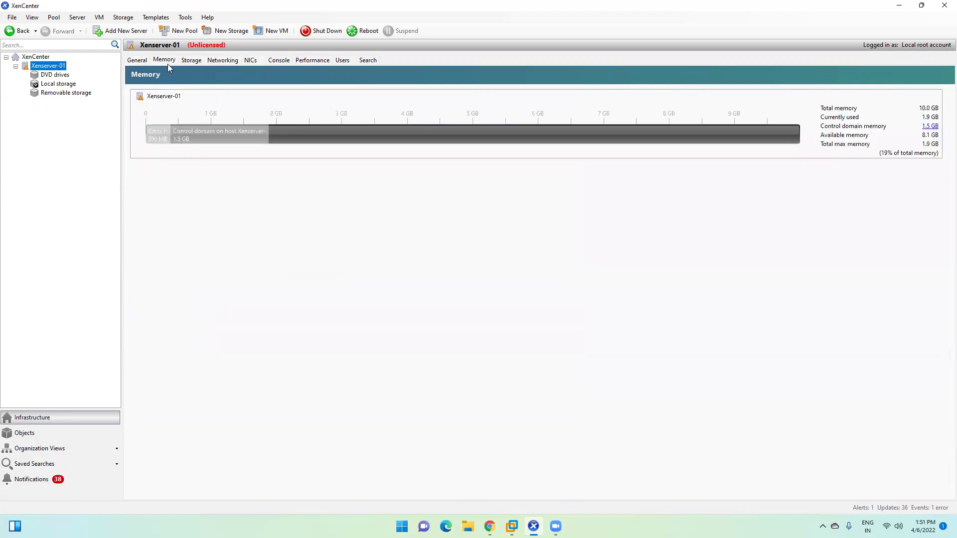
pyautogui.click(140, 60)
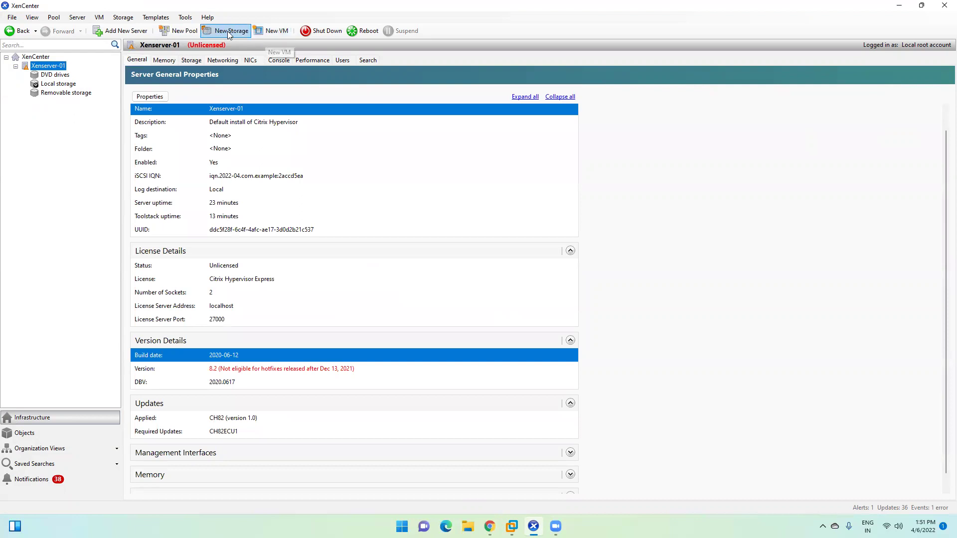
pyautogui.click(471, 520)
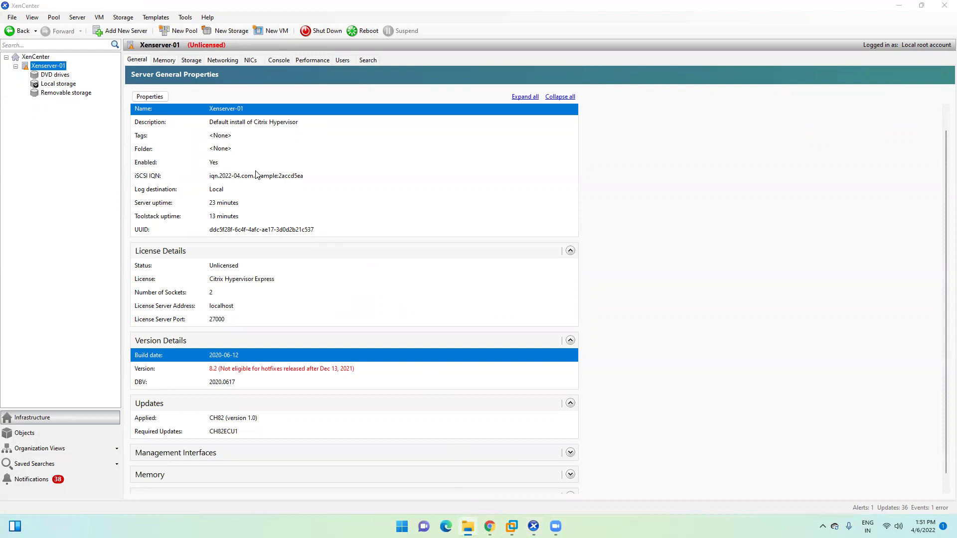
# Browse File Explorer to Local Disk (C:) and look inside the ISO folder.
pyautogui.doubleClick(331, 176)
pyautogui.click(34, 246)
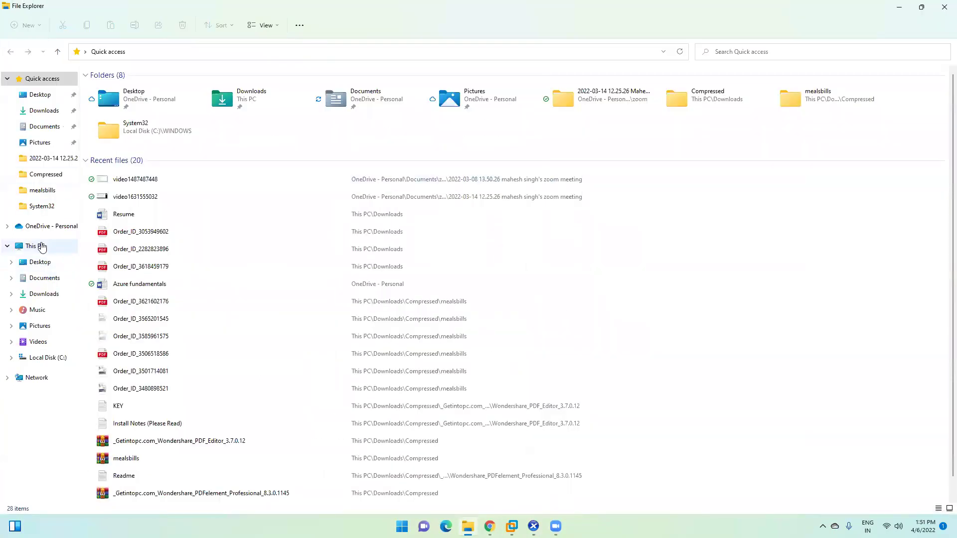
pyautogui.doubleClick(145, 133)
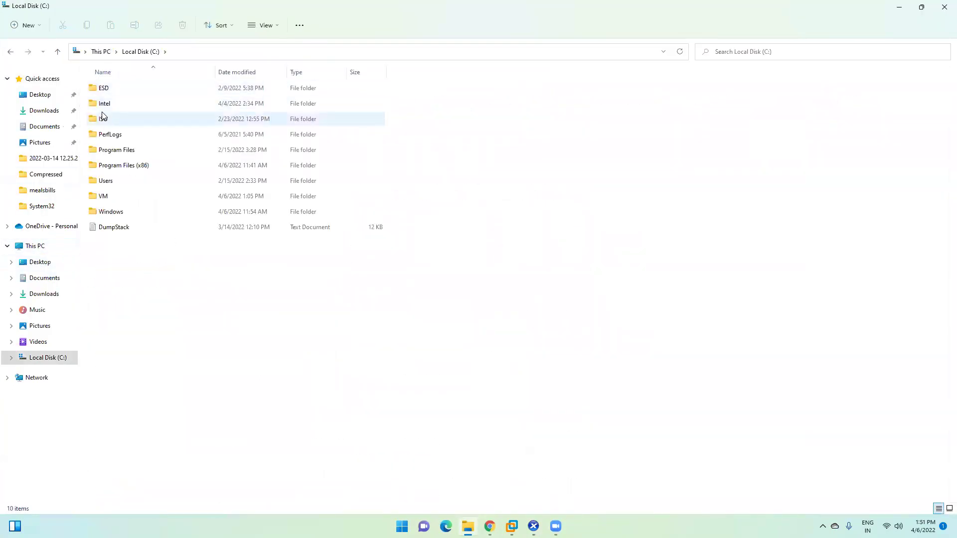
pyautogui.doubleClick(128, 119)
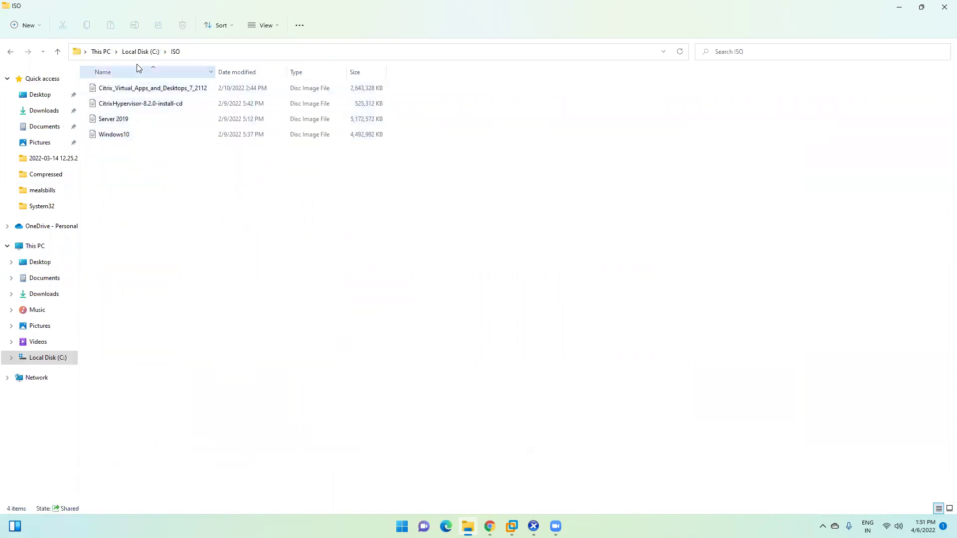
pyautogui.click(144, 53)
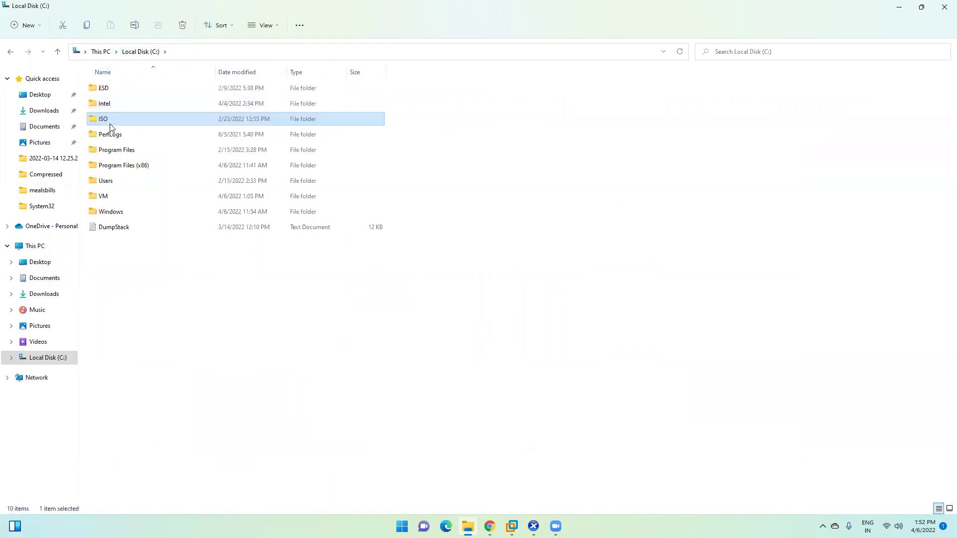
# Confirm through the ISO folder's Sharing and Advanced Sharing properties that it is shared as ISO.
pyautogui.rightClick(111, 123)
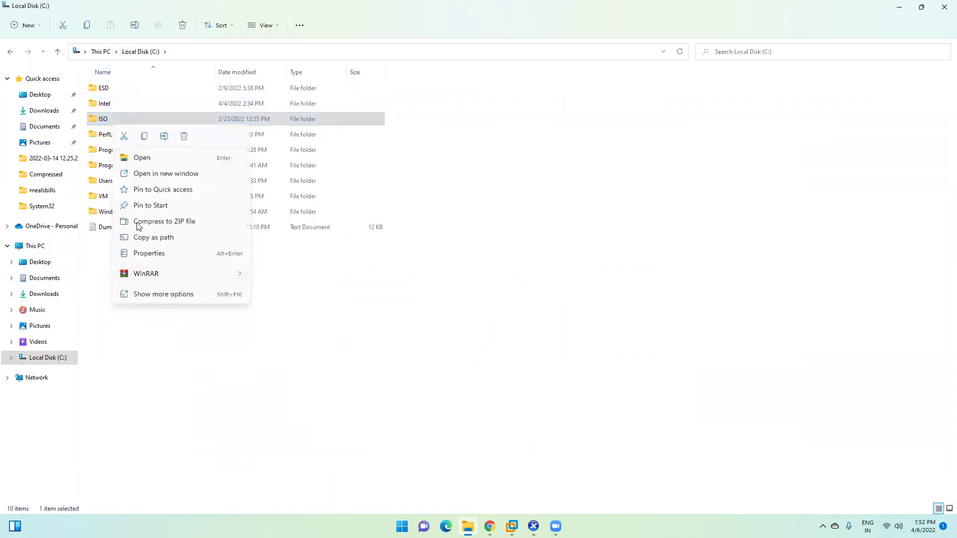
pyautogui.click(165, 293)
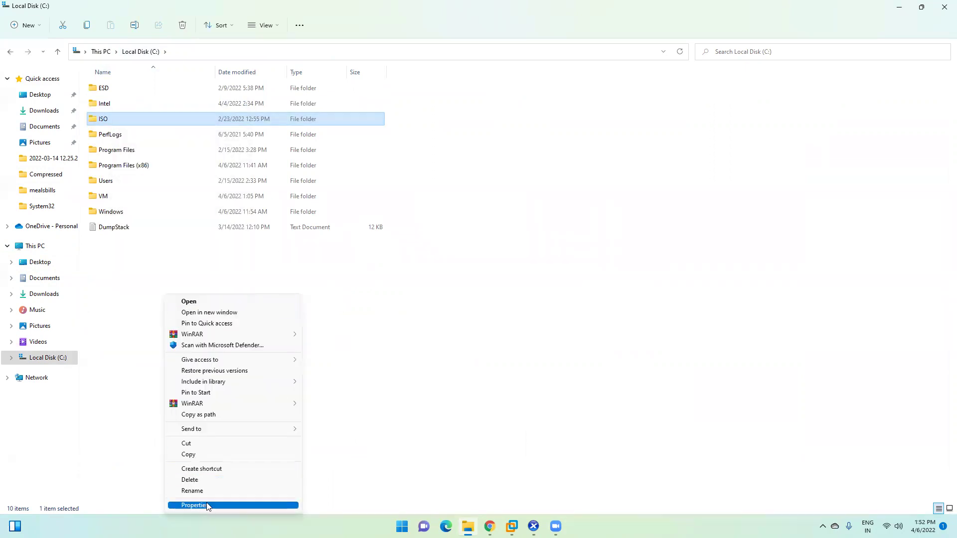
pyautogui.click(194, 505)
pyautogui.click(160, 149)
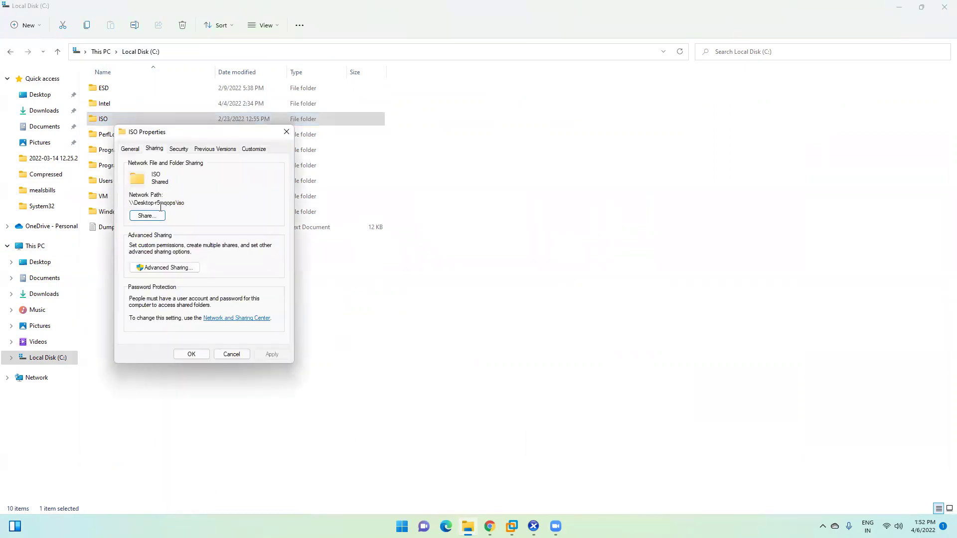
pyautogui.moveTo(186, 203); pyautogui.dragTo(130, 203)
pyautogui.click(154, 270)
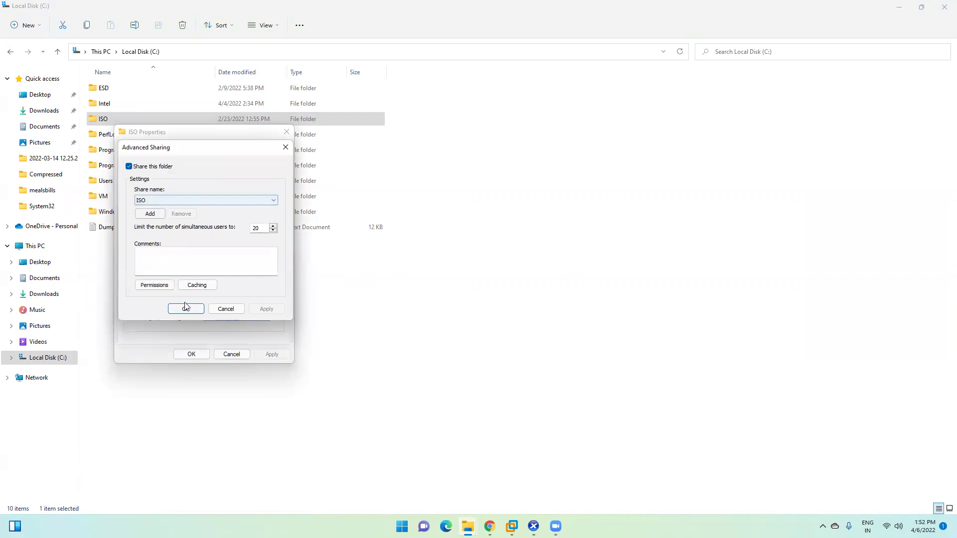
pyautogui.click(185, 309)
pyautogui.click(222, 355)
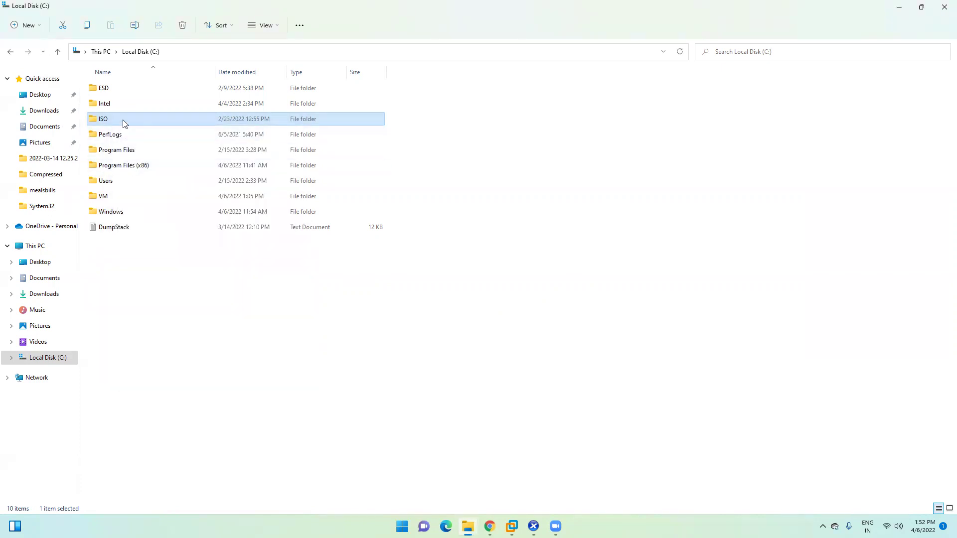
# Inspect the VMnet1 adapter's connection details in Network Connections, then close them.
pyautogui.press('super+r')
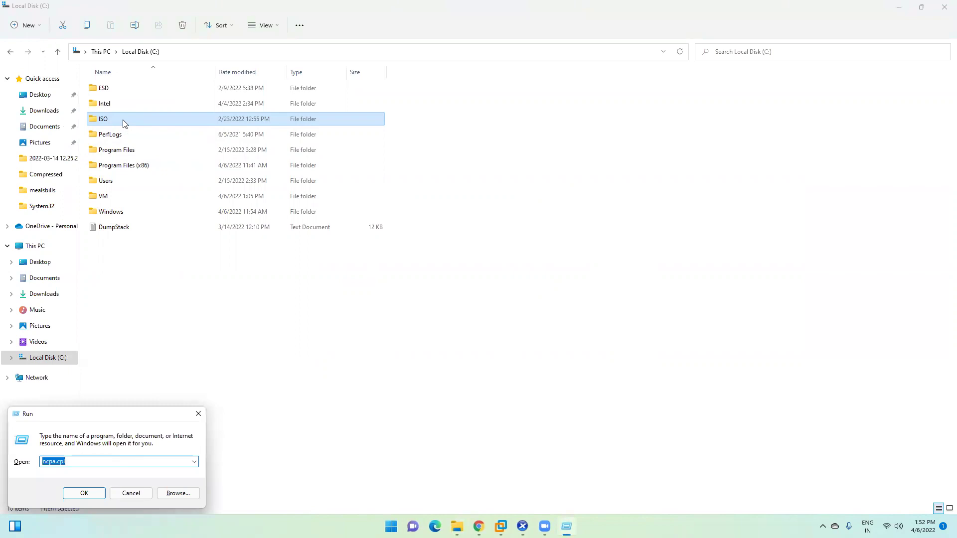
pyautogui.press('Return')
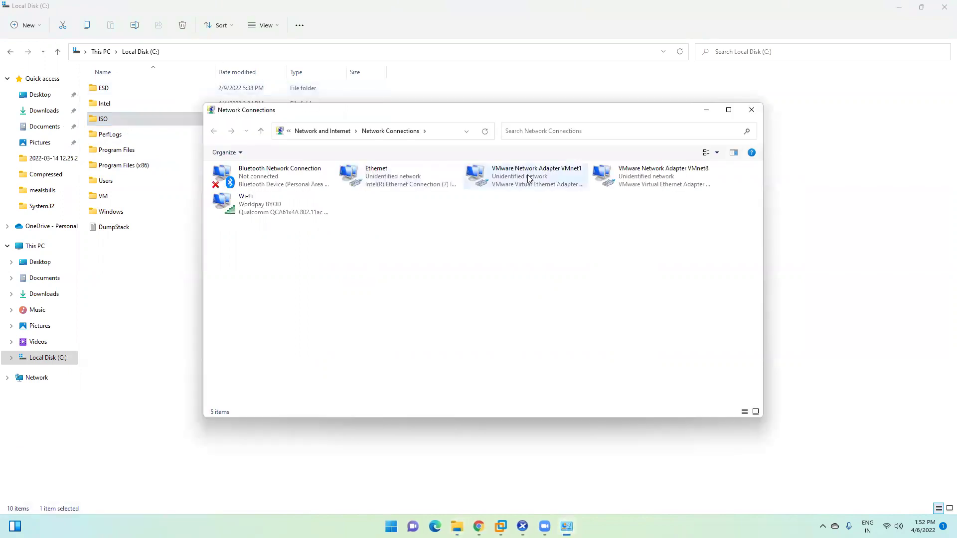
pyautogui.doubleClick(529, 178)
pyautogui.click(424, 260)
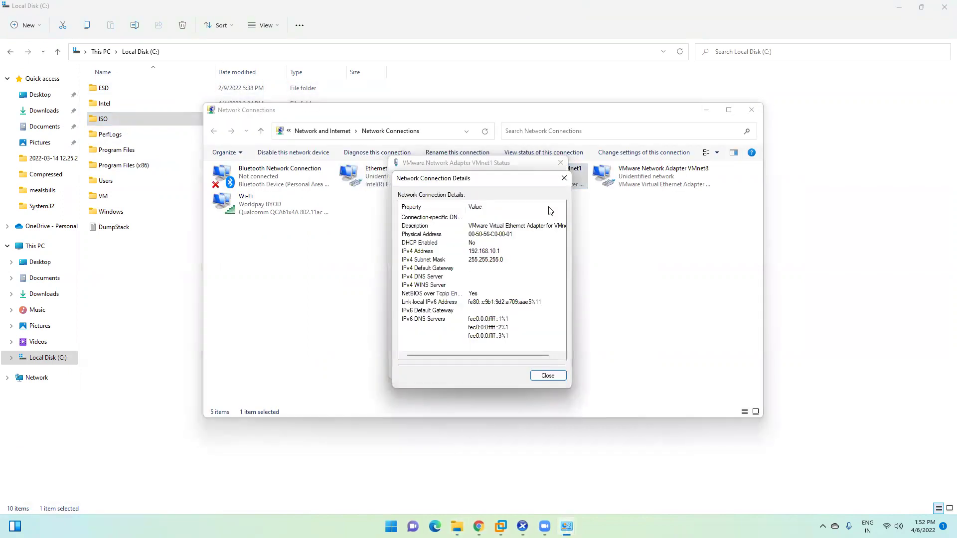
pyautogui.click(563, 178)
pyautogui.click(560, 163)
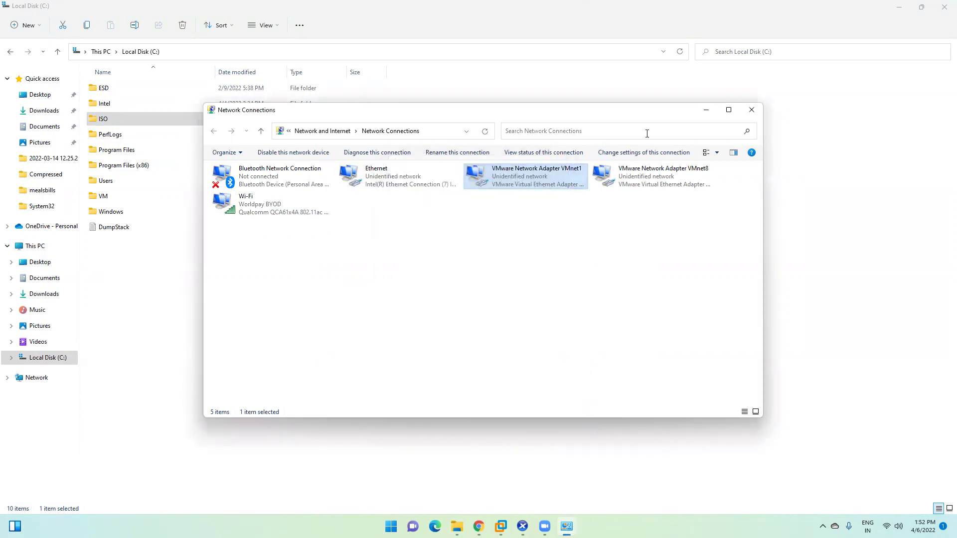
pyautogui.click(707, 110)
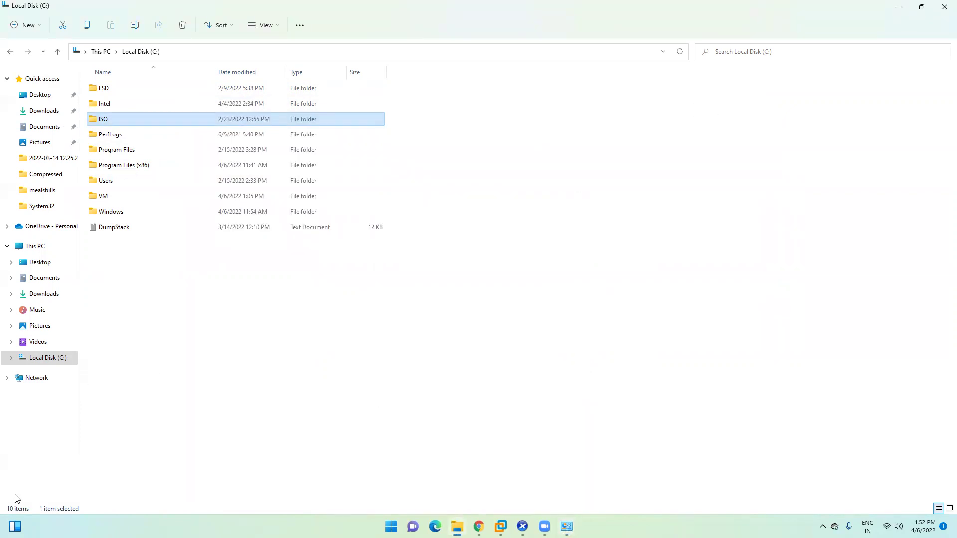
# Bring the XenCenter window back to the front from the taskbar.
pyautogui.click(392, 526)
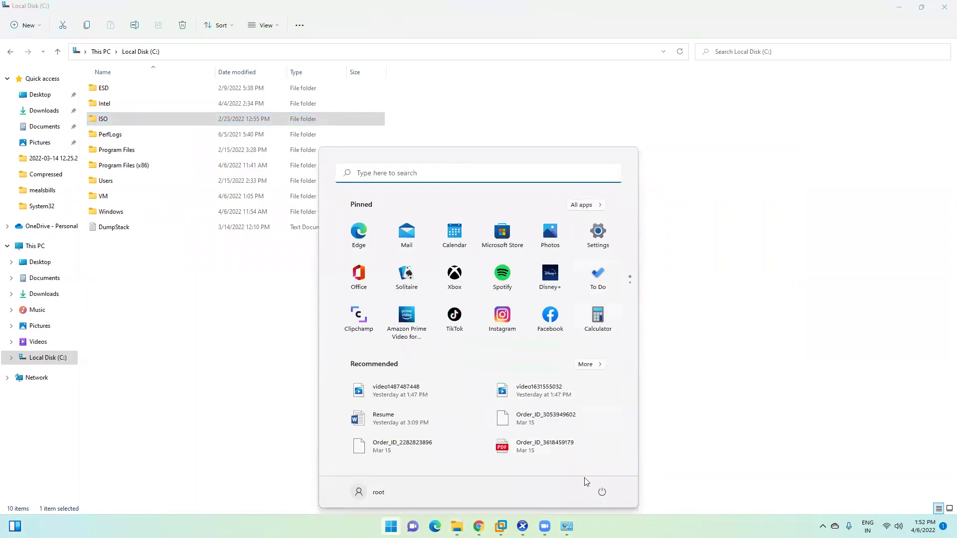
pyautogui.click(792, 261)
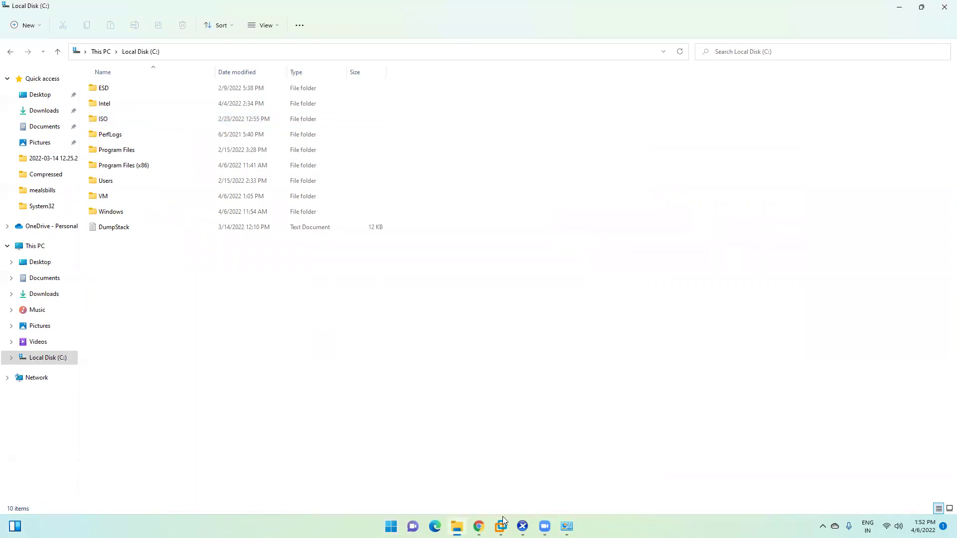
pyautogui.moveTo(500, 527)
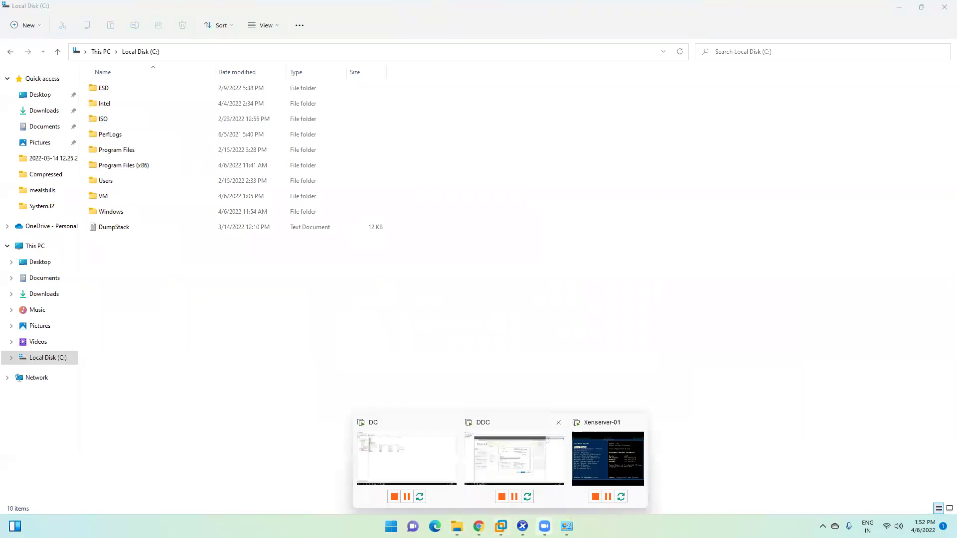
pyautogui.click(491, 486)
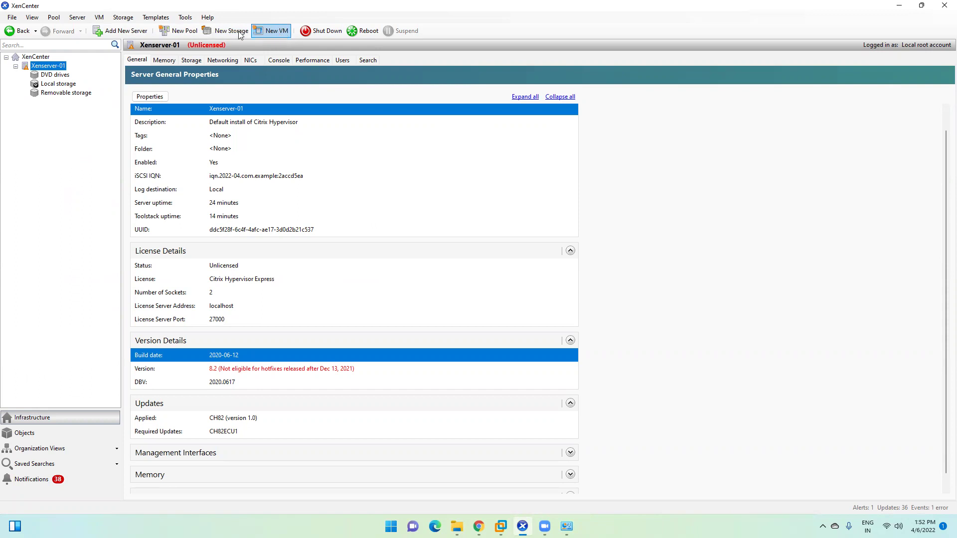
# Start a new storage repository and step through the iSCSI type with the default name and full provisioning.
pyautogui.click(81, 19)
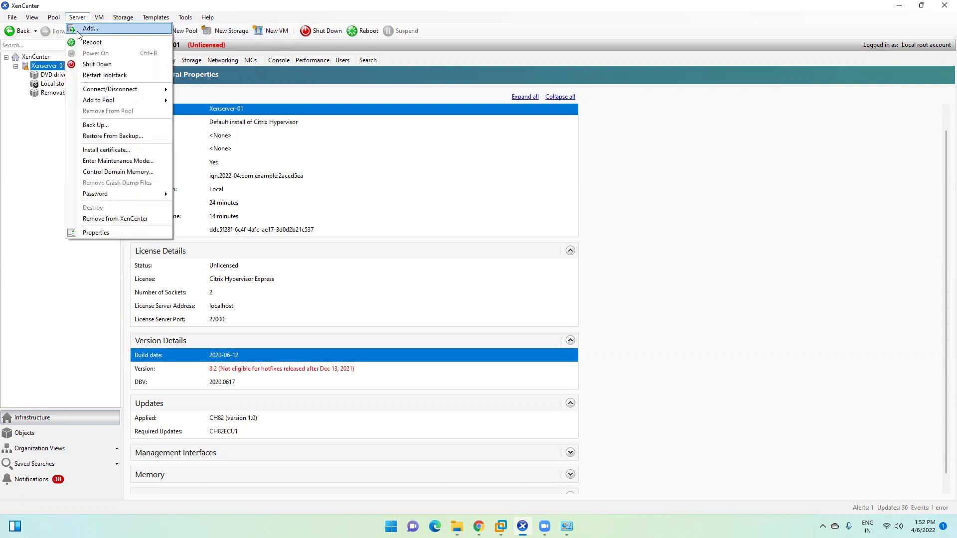
pyautogui.moveTo(12, 17)
pyautogui.click(38, 171)
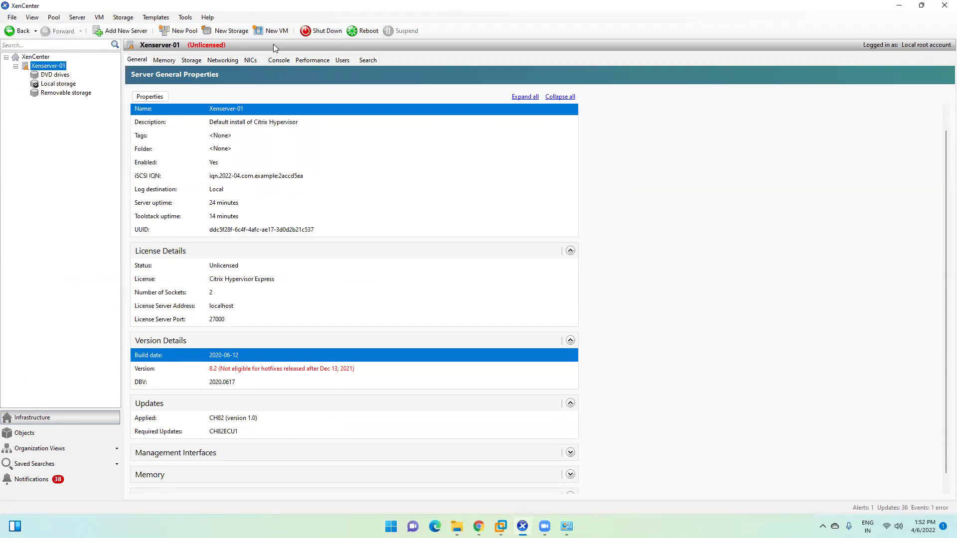
pyautogui.click(226, 30)
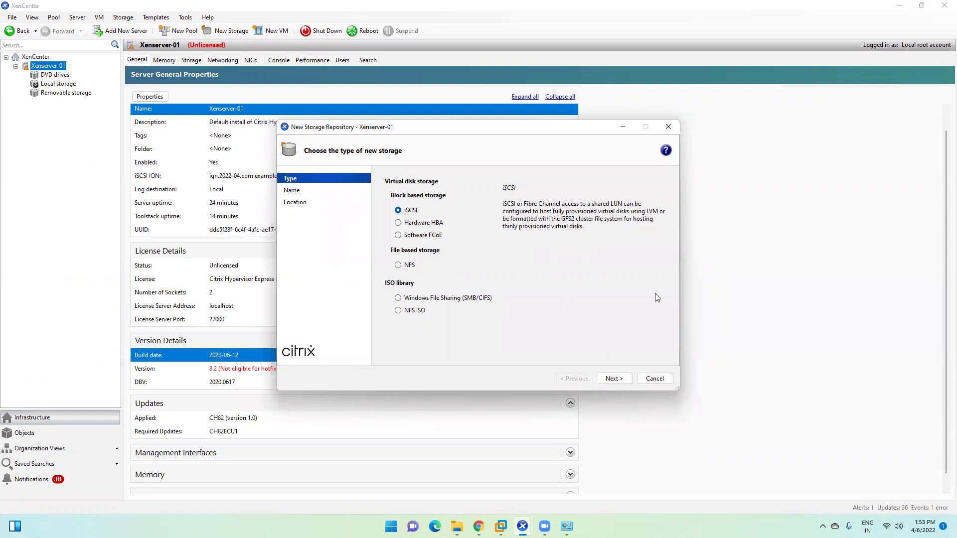
pyautogui.click(614, 378)
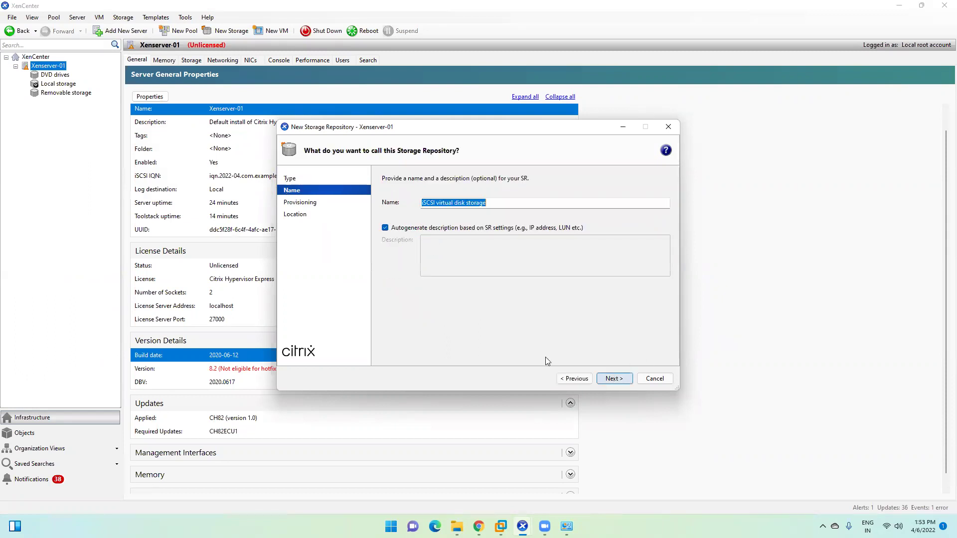
pyautogui.click(608, 382)
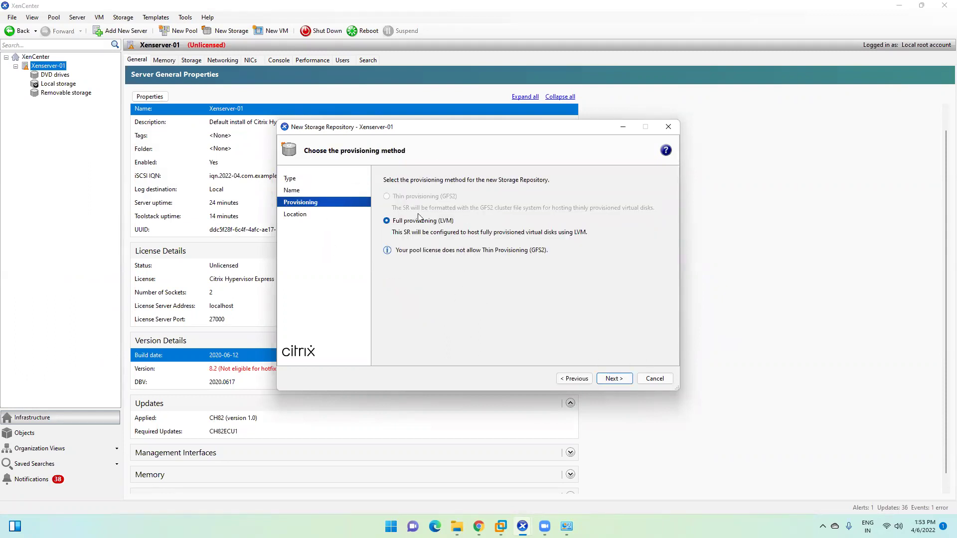
pyautogui.click(612, 378)
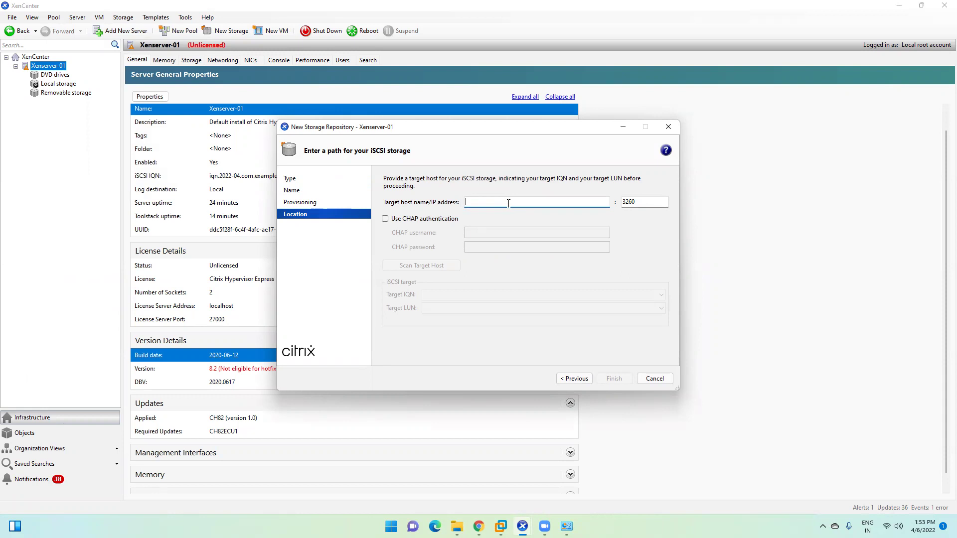
# Go back, choose Windows File Sharing (SMB/CIFS) ISO library instead, and name it 'ISO library'.
pyautogui.click(574, 379)
pyautogui.click(574, 379)
pyautogui.click(574, 378)
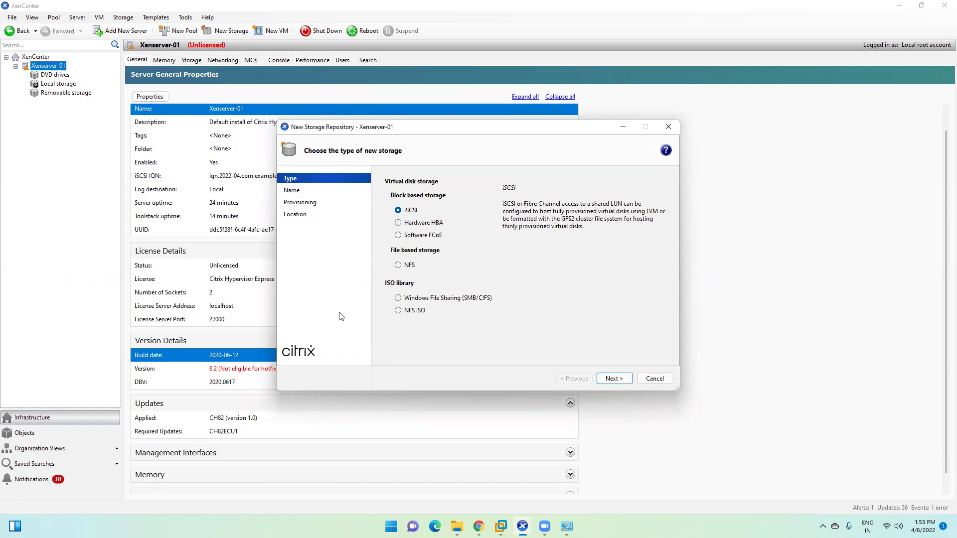
pyautogui.click(399, 301)
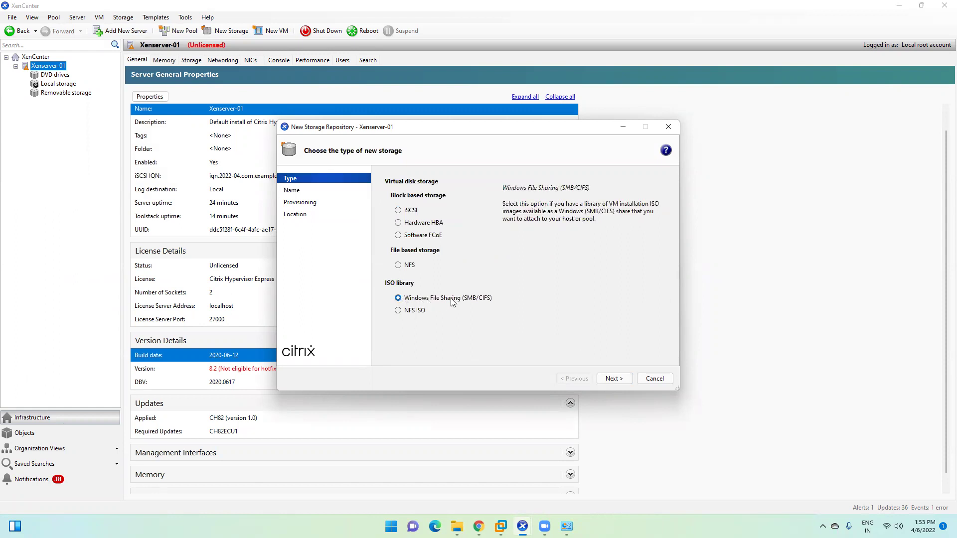
pyautogui.click(614, 379)
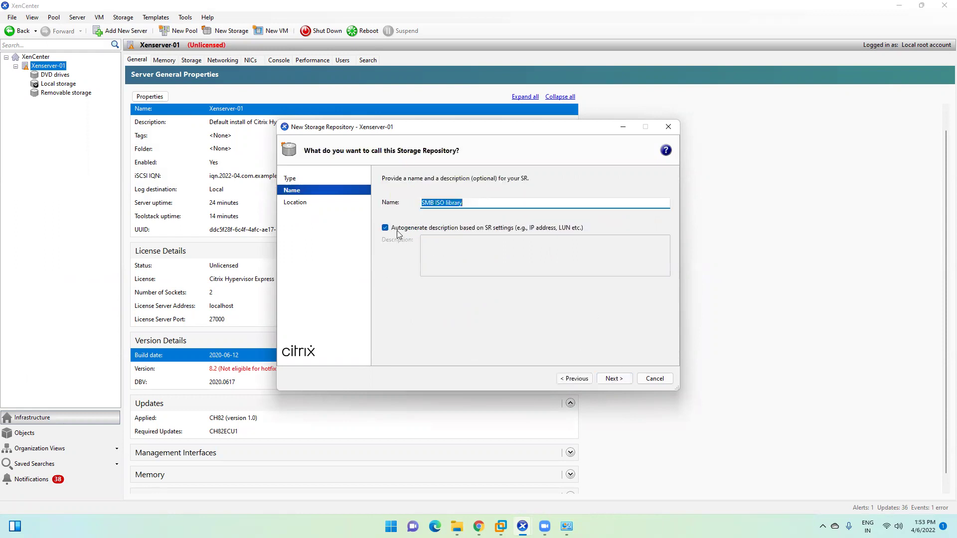
pyautogui.click(435, 203)
pyautogui.press('BackSpace')
pyautogui.press('BackSpace')
pyautogui.press('BackSpace')
pyautogui.press('BackSpace')
# Enter the share path \\192.168.10.1\iso for the SMB ISO library.
pyautogui.click(614, 380)
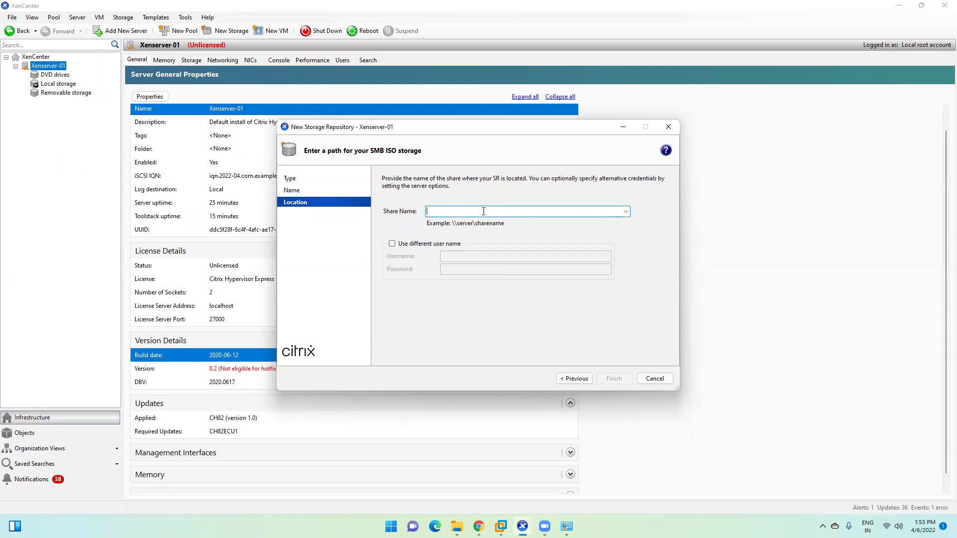
pyautogui.write('\\\\192')
pyautogui.write('O')
pyautogui.press('BackSpace')
pyautogui.press('BackSpace')
pyautogui.press('BackSpace')
# Supply a separate share username and password and finish, then dismiss the mount failure error.
pyautogui.click(405, 246)
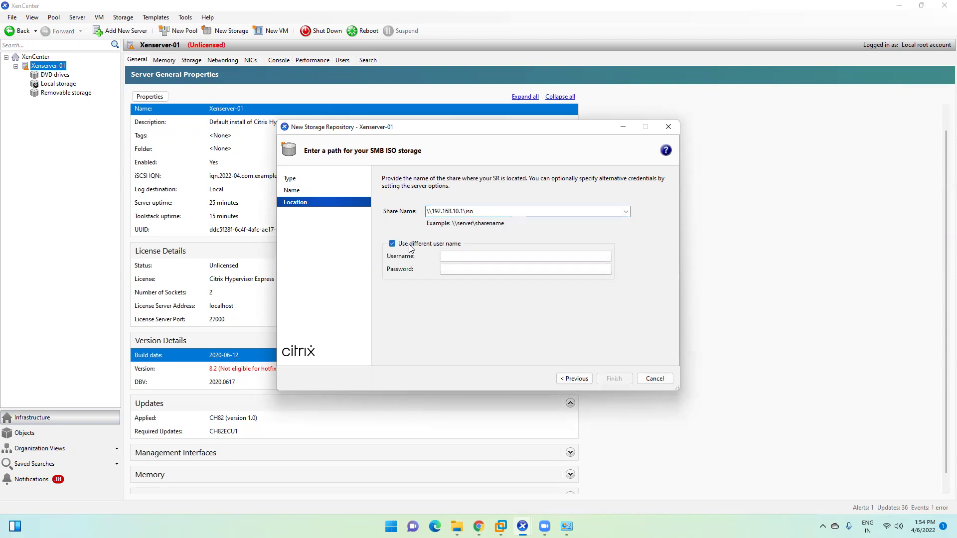
pyautogui.click(462, 258)
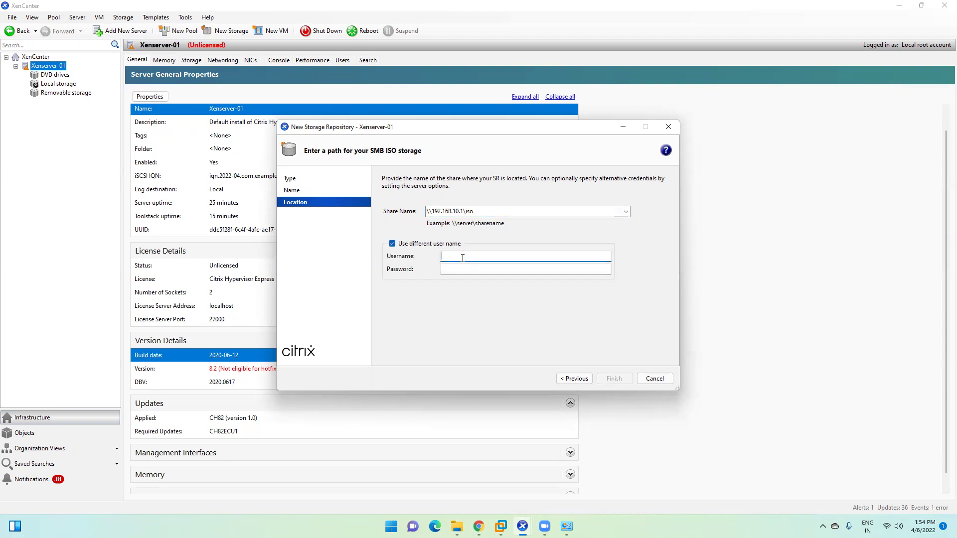
pyautogui.write('rot')
pyautogui.press('Tab')
pyautogui.write('*****')
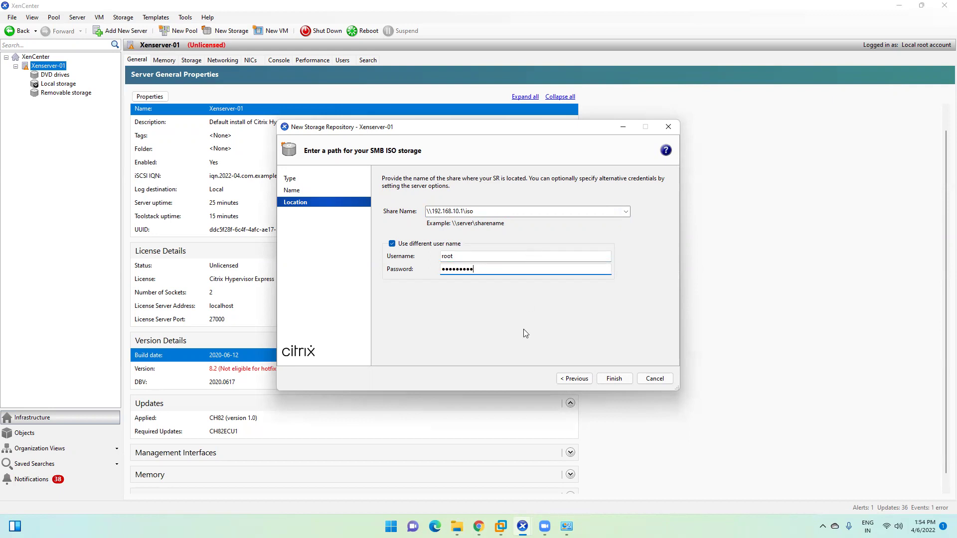
pyautogui.click(607, 380)
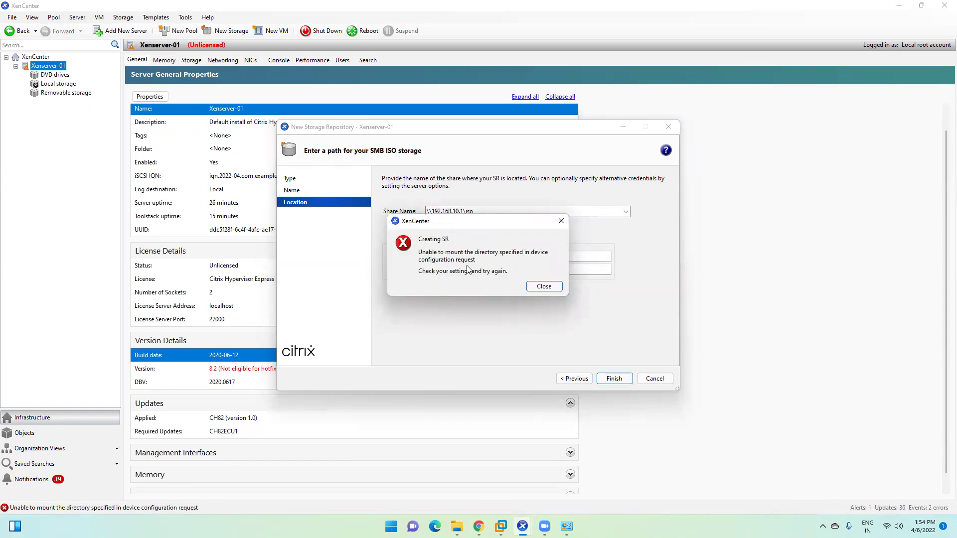
pyautogui.click(544, 287)
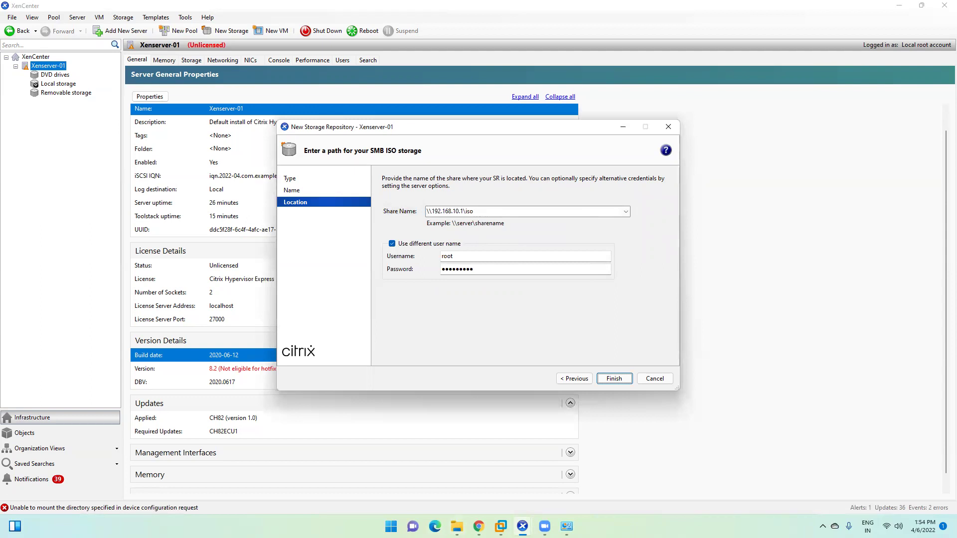
pyautogui.click(457, 526)
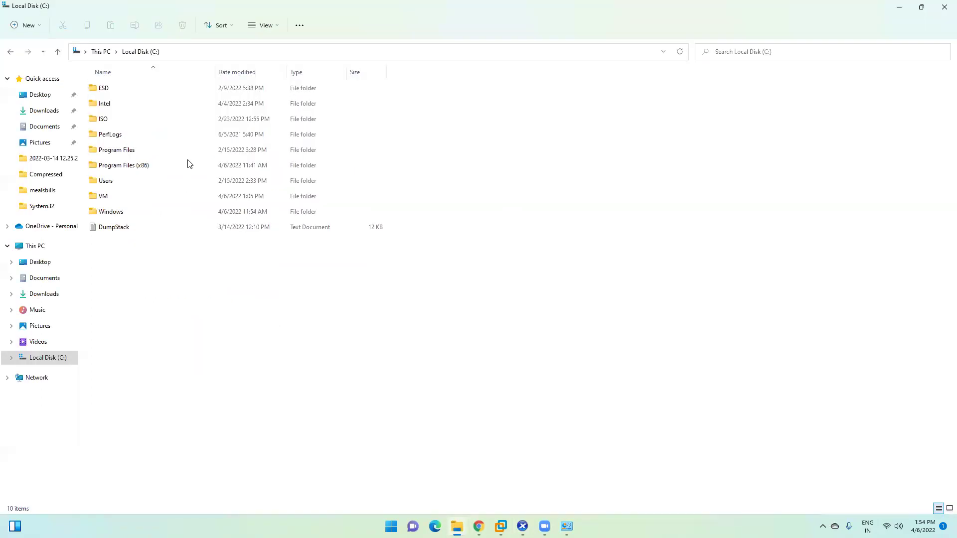
pyautogui.rightClick(102, 120)
pyautogui.click(166, 286)
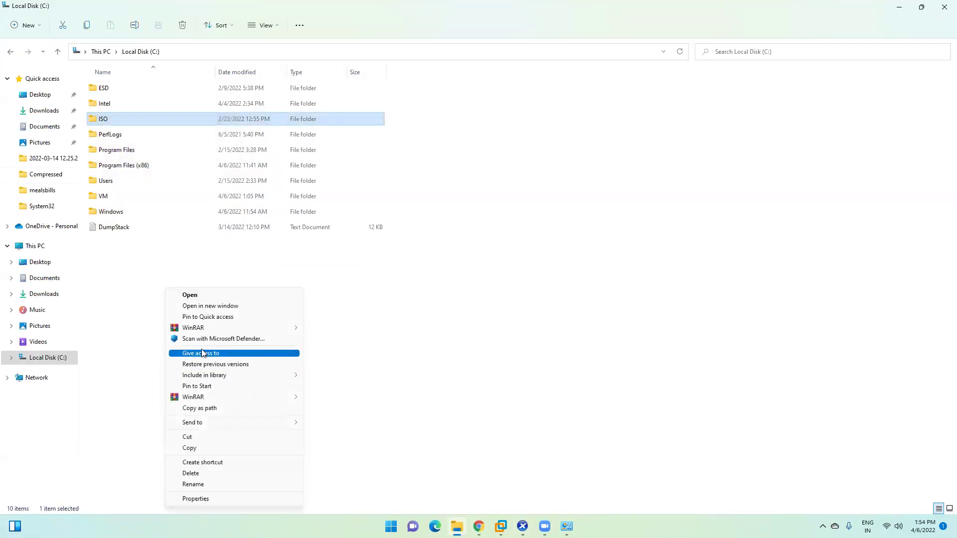
pyautogui.click(235, 499)
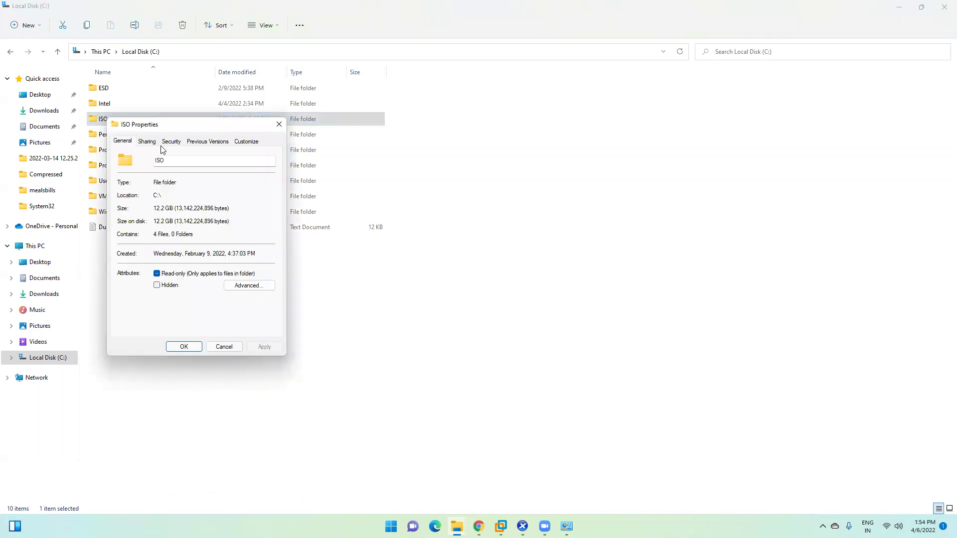
pyautogui.click(152, 144)
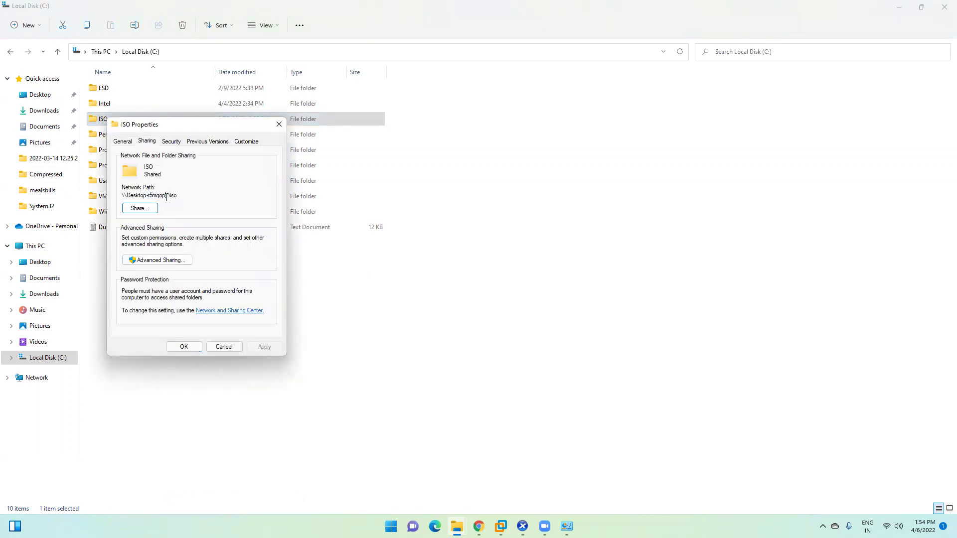
pyautogui.click(167, 260)
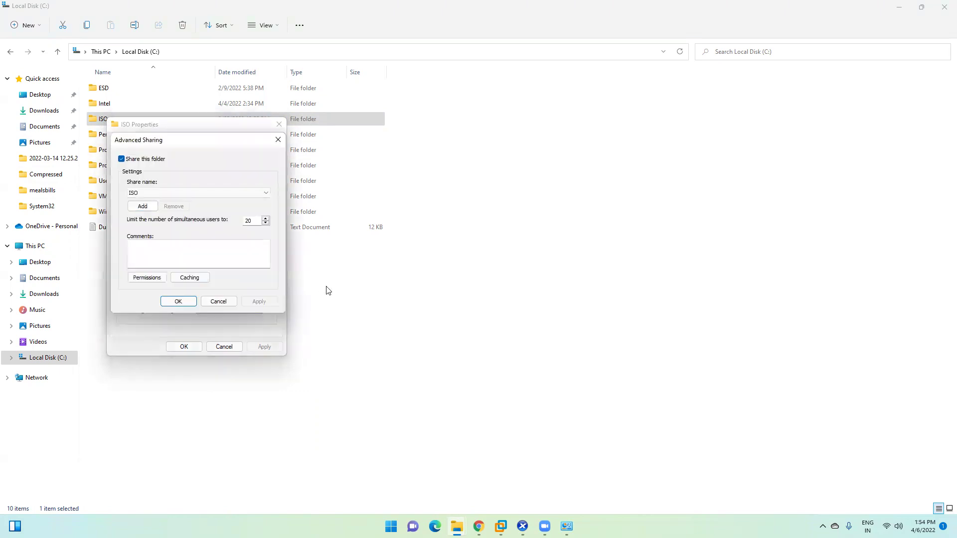
pyautogui.click(150, 277)
pyautogui.click(194, 354)
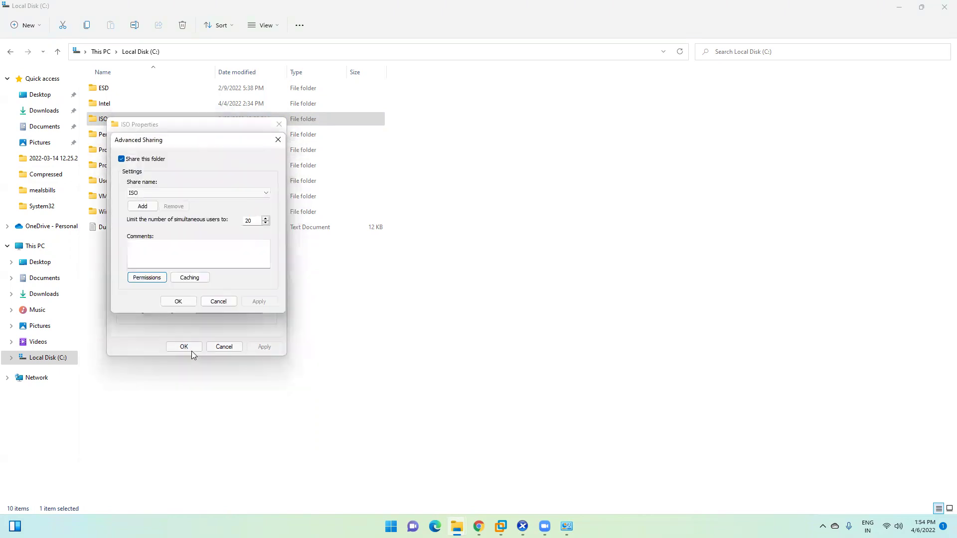
pyautogui.click(182, 302)
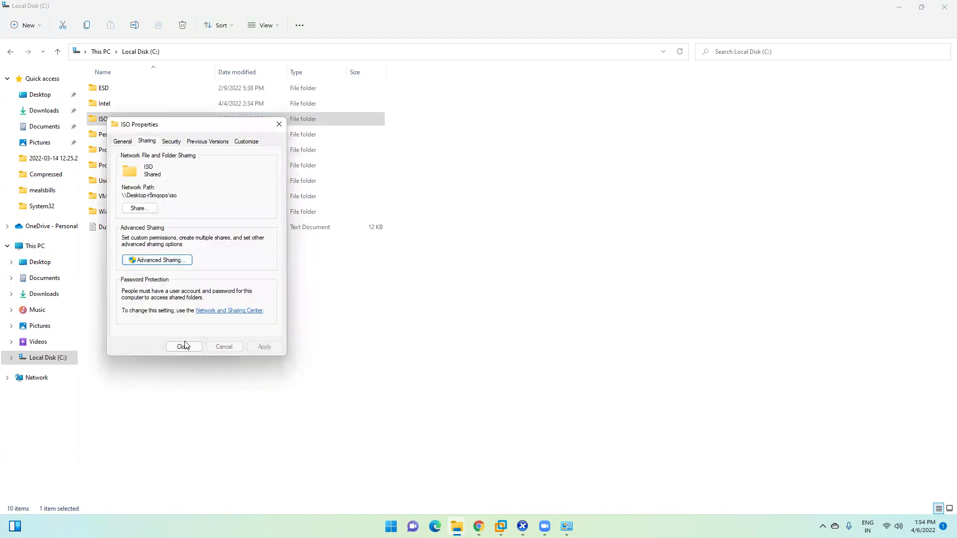
pyautogui.click(184, 345)
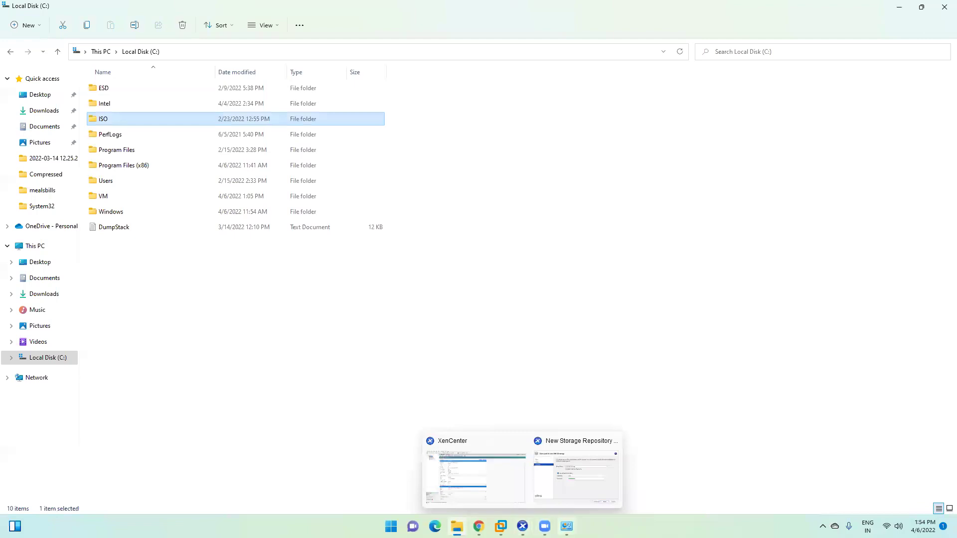
pyautogui.click(501, 527)
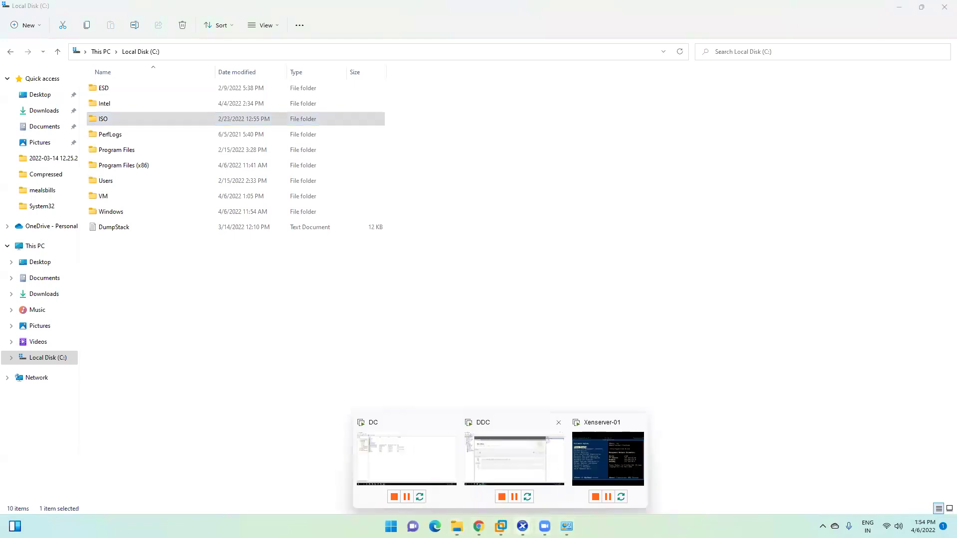
pyautogui.click(522, 527)
# Retype the share password and finish, creating the ISO library repository under Xenserver-01.
pyautogui.click(555, 464)
pyautogui.doubleClick(459, 270)
pyautogui.write('p')
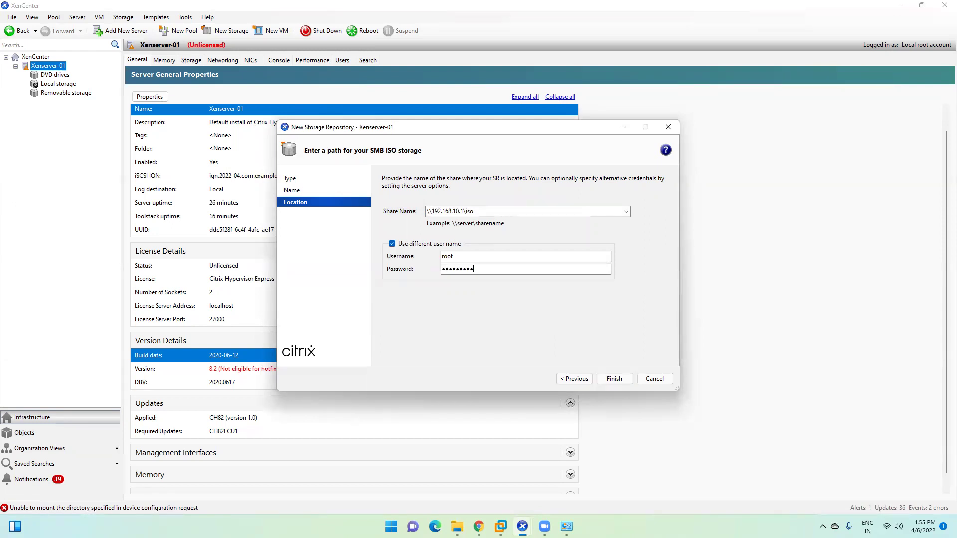
pyautogui.press('Return')
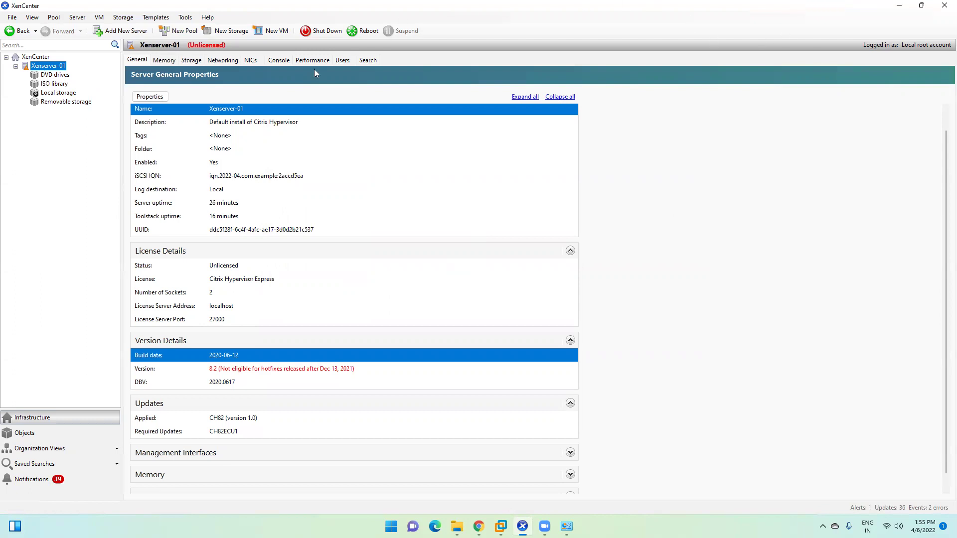
pyautogui.click(52, 85)
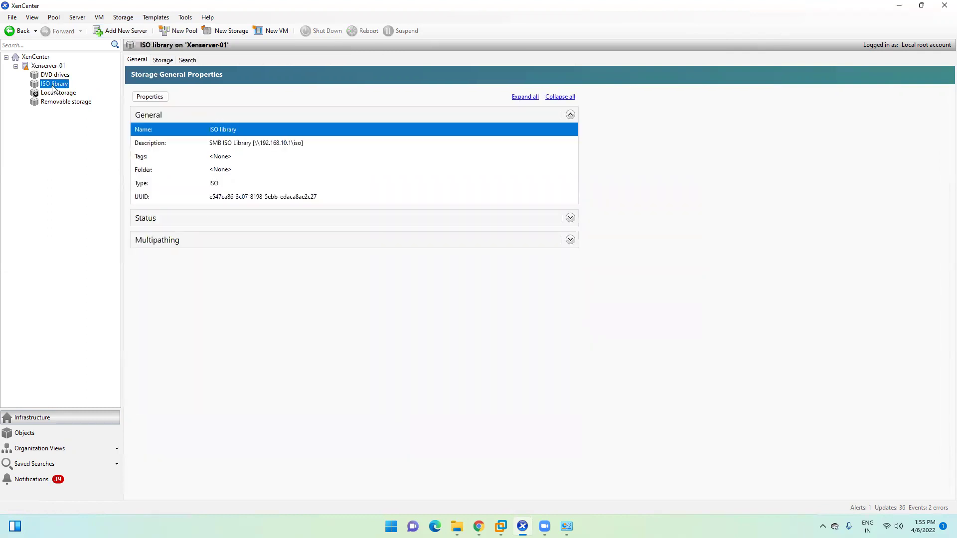
pyautogui.click(163, 59)
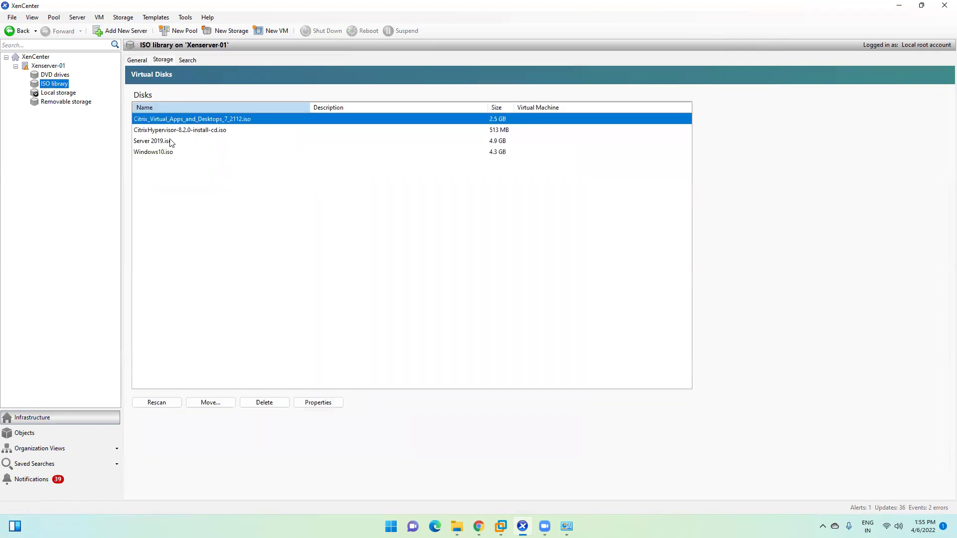
pyautogui.click(164, 131)
pyautogui.click(158, 141)
pyautogui.click(158, 152)
pyautogui.click(169, 120)
pyautogui.click(164, 131)
pyautogui.click(163, 141)
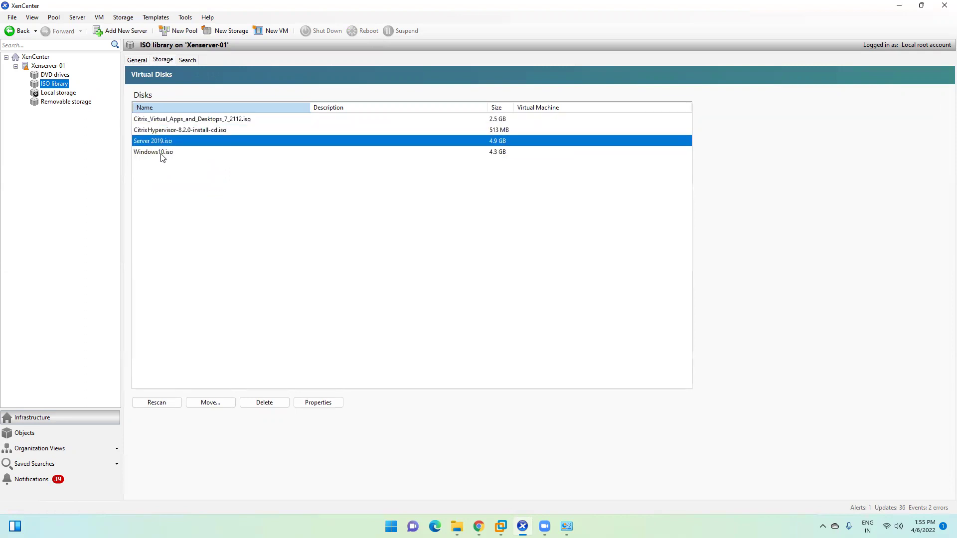
pyautogui.click(162, 153)
pyautogui.click(177, 120)
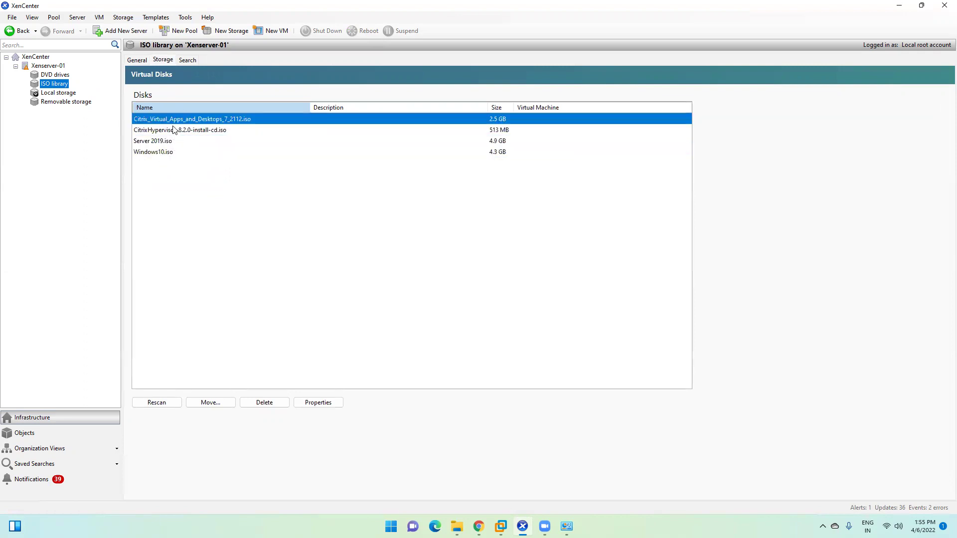
pyautogui.click(169, 130)
pyautogui.click(163, 142)
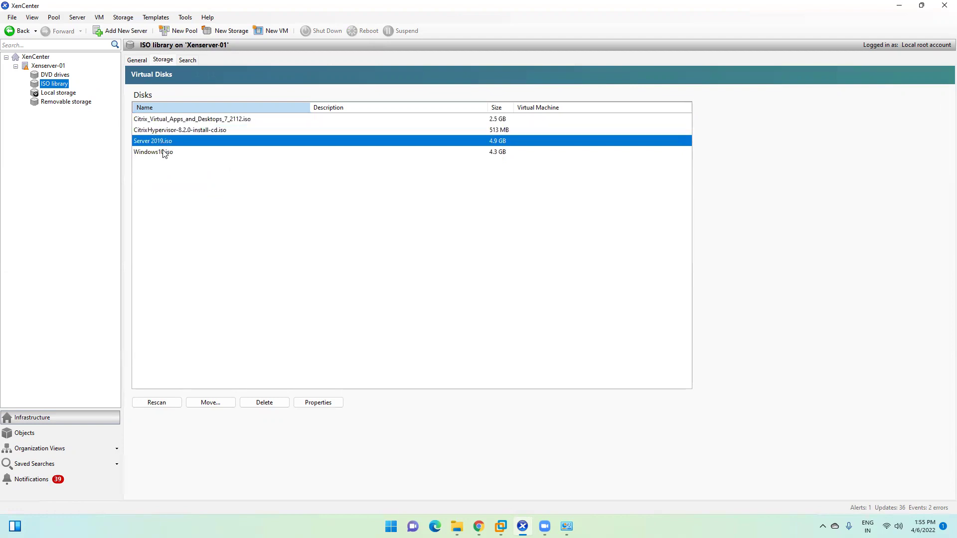
pyautogui.click(164, 152)
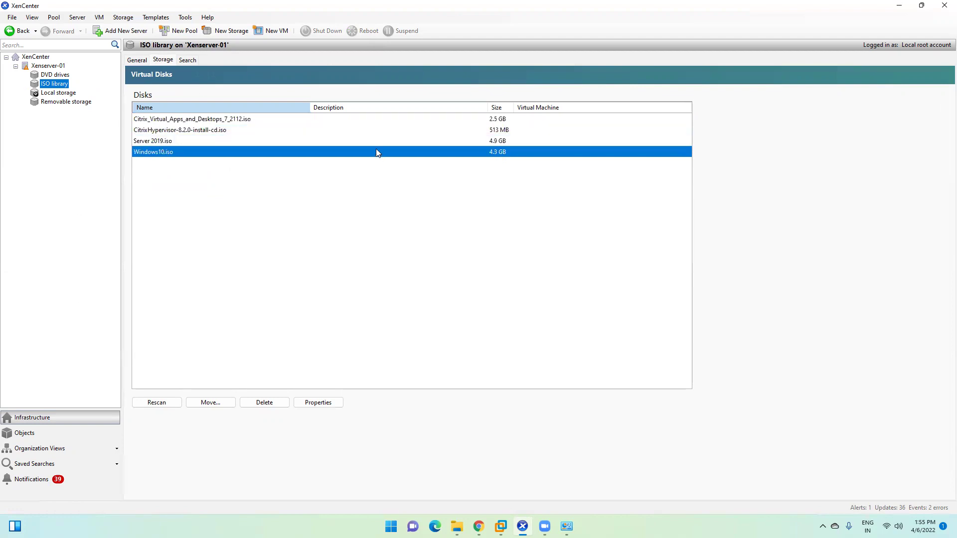
# Select the Xenserver-01 host in XenCenter's resource tree.
pyautogui.click(49, 66)
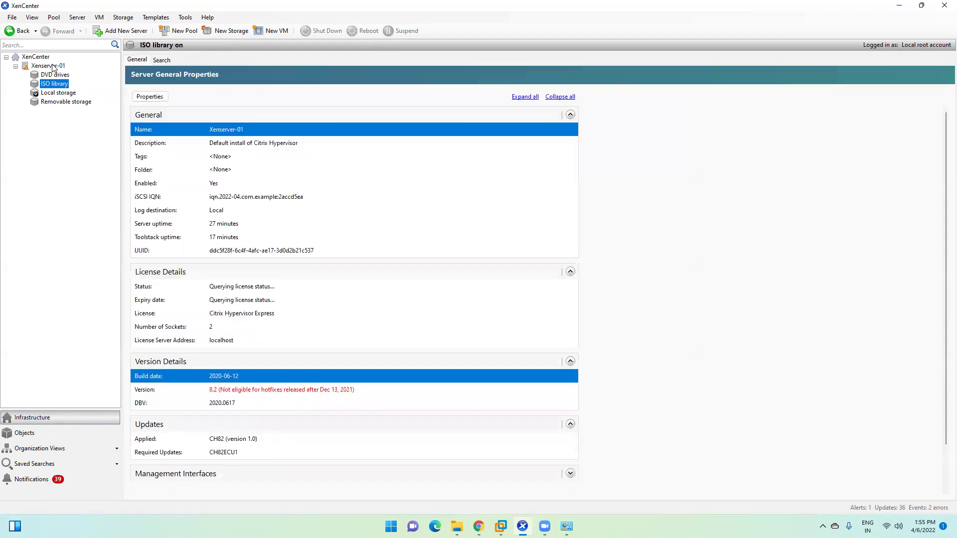
pyautogui.rightClick(49, 65)
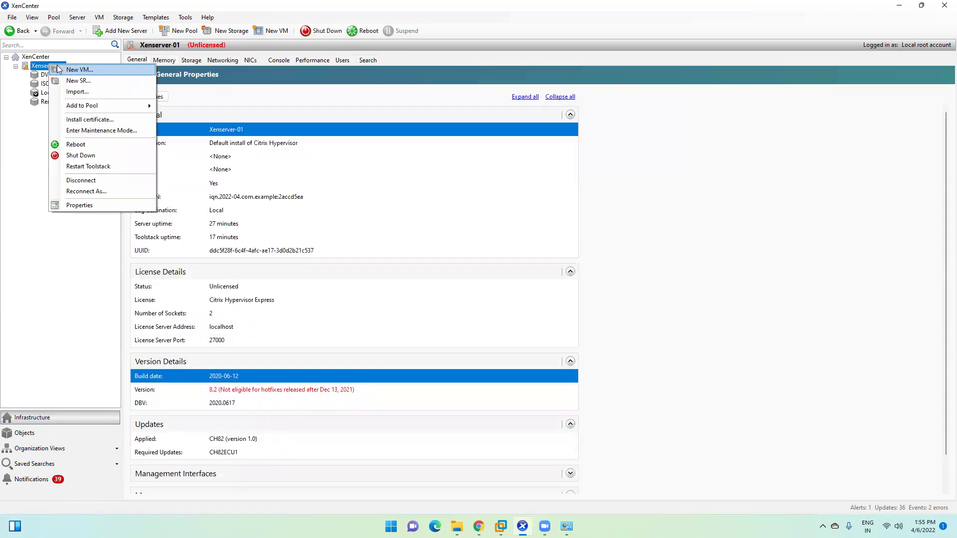
pyautogui.click(41, 68)
pyautogui.rightClick(41, 68)
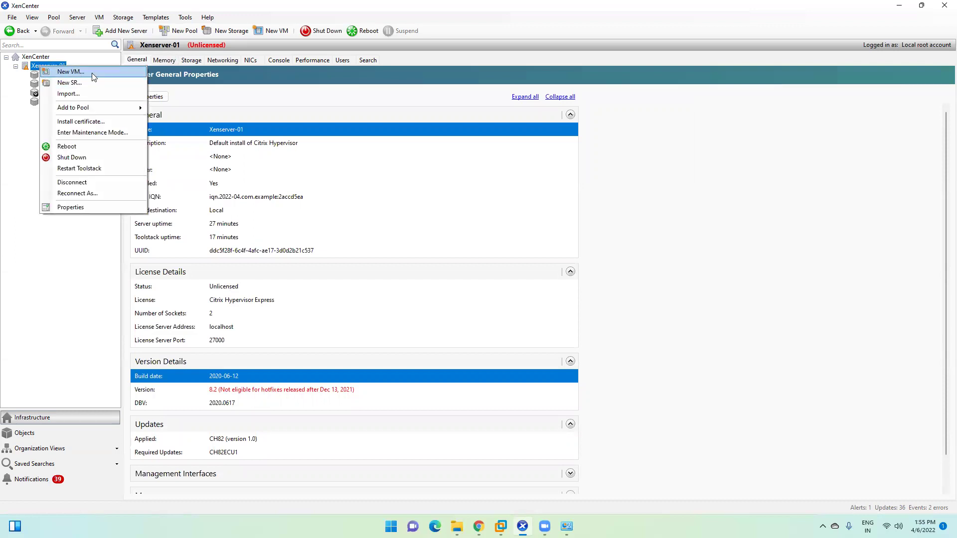
pyautogui.click(2, 105)
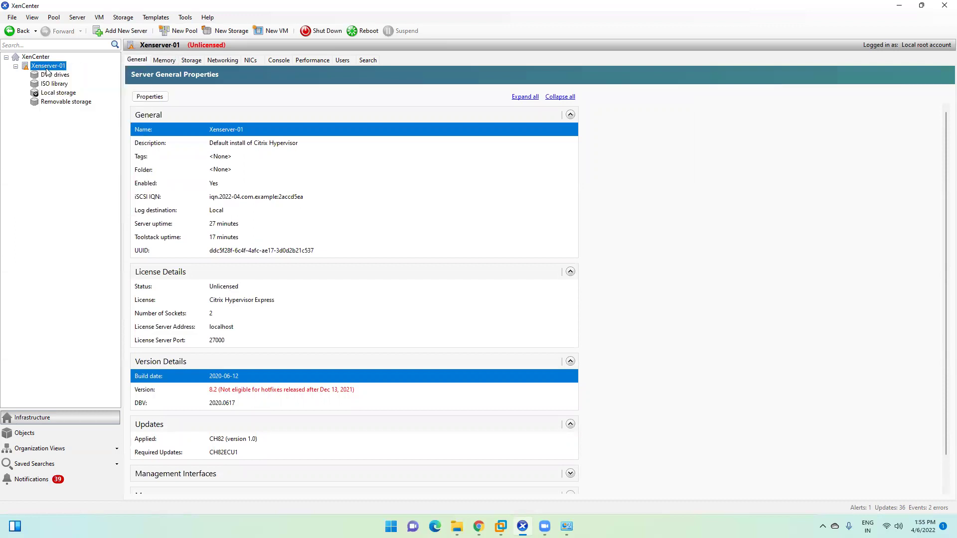
# Start a new VM from the Windows Server 2019 (64-bit) template and name it Win2k19- Master.
pyautogui.click(274, 33)
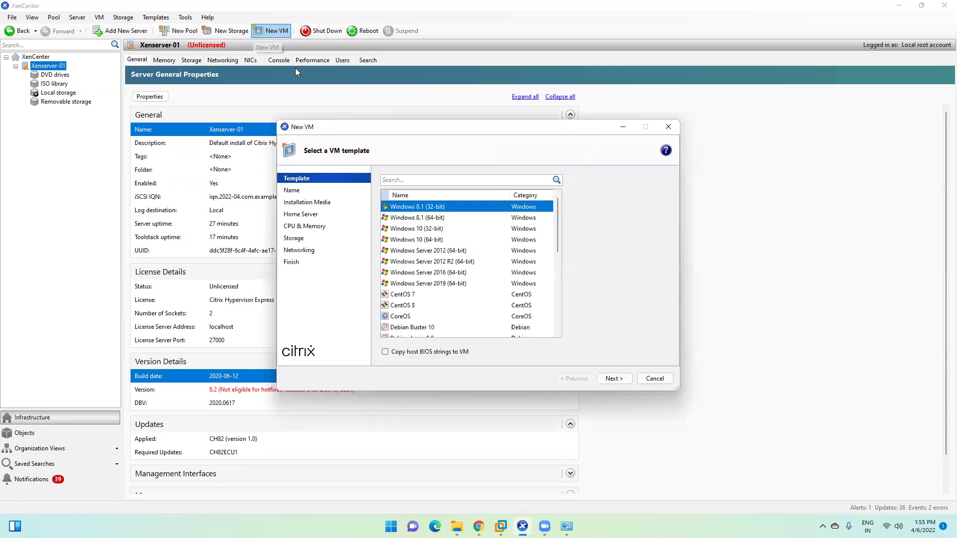
pyautogui.click(419, 283)
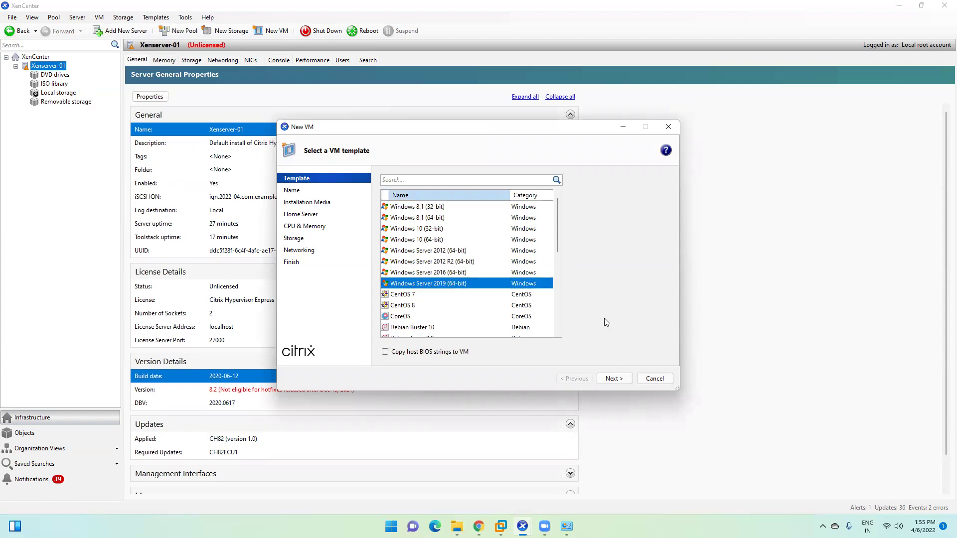
pyautogui.click(613, 379)
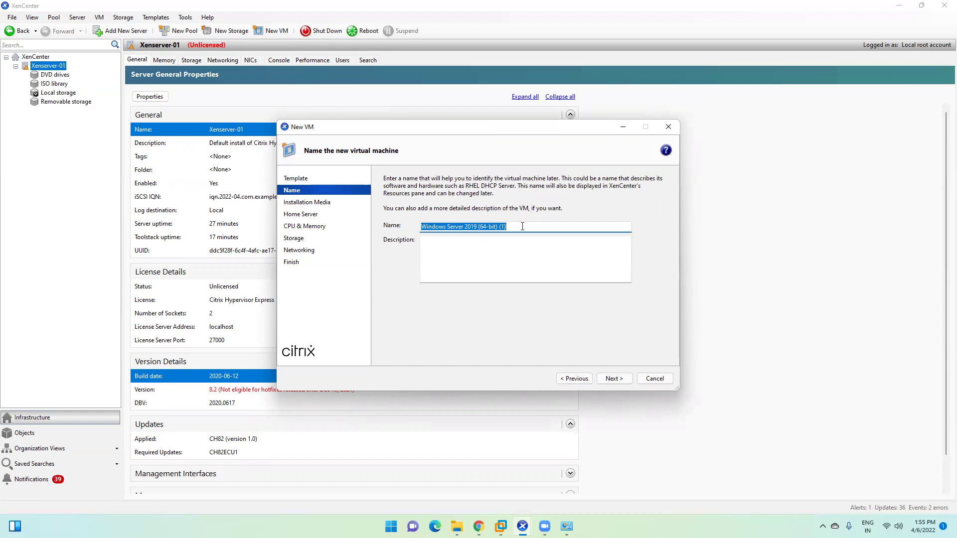
pyautogui.press('BackSpace')
pyautogui.write('Win2k19')
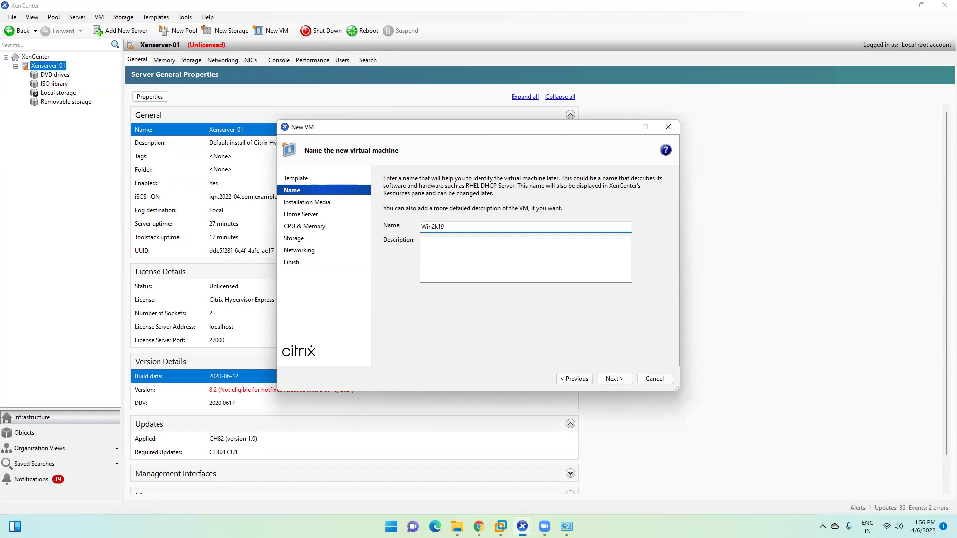
pyautogui.write('- Base')
# Choose Server 2019.iso from the ISO library as installation media, keeping Xenserver-01 as home server.
pyautogui.click(616, 379)
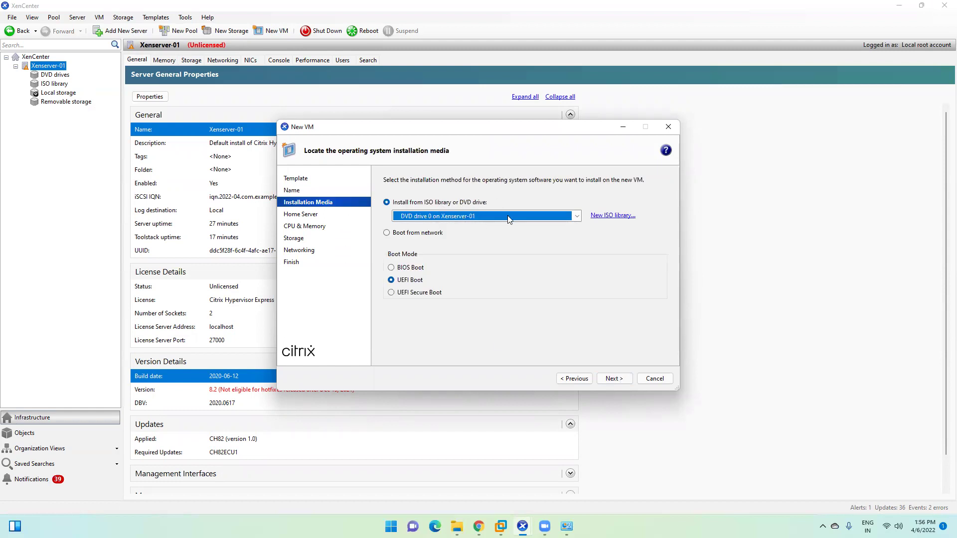
pyautogui.click(576, 216)
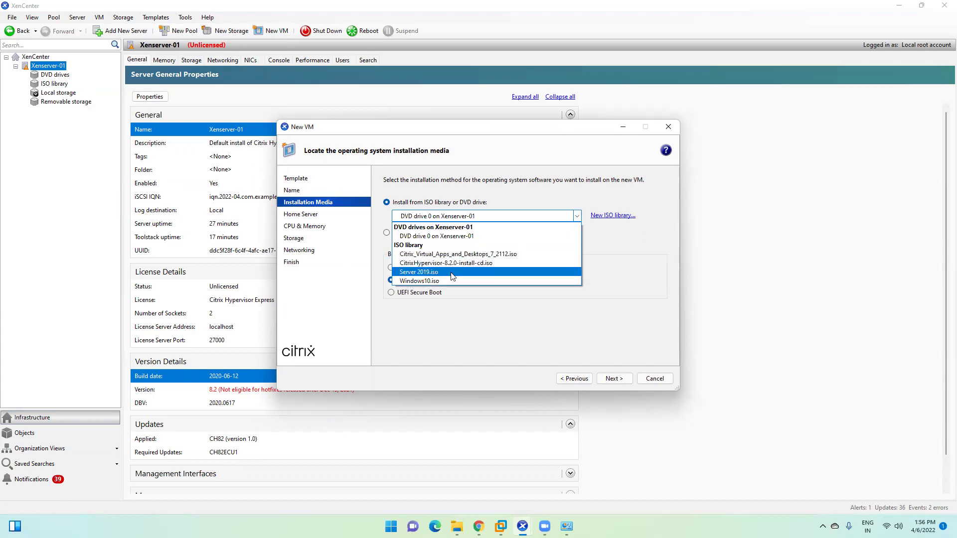
pyautogui.click(463, 275)
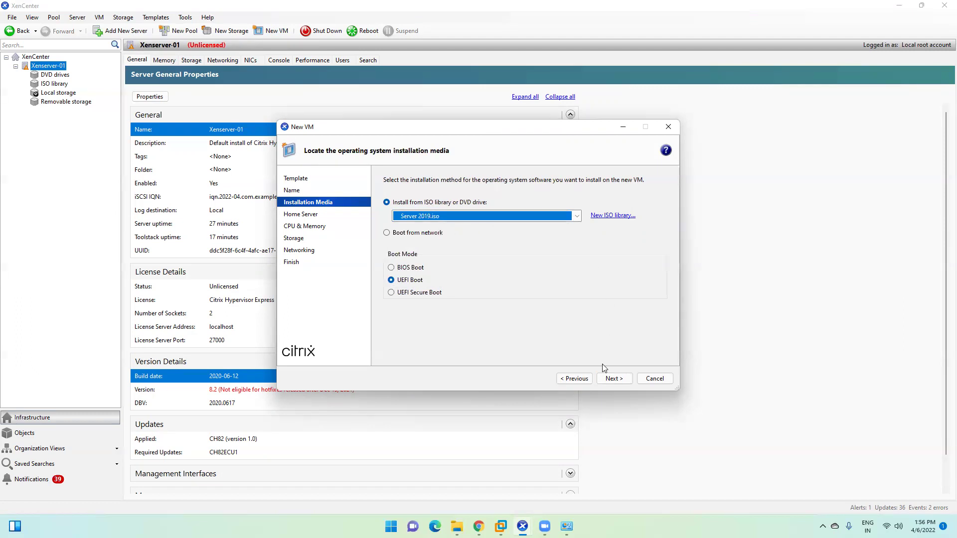
pyautogui.click(612, 379)
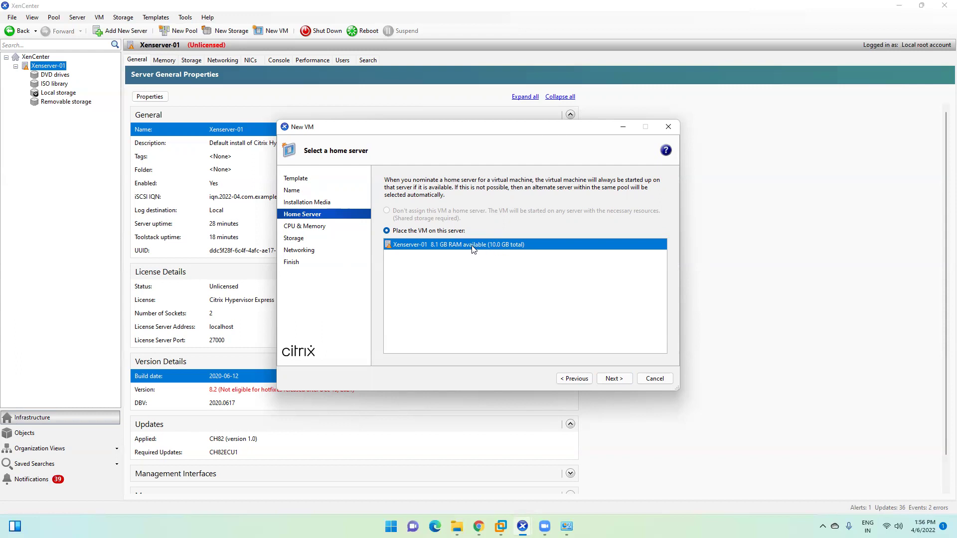
# Give the VM 2 vCPUs as 2 sockets × 1 core with 2 GB memory.
pyautogui.click(618, 379)
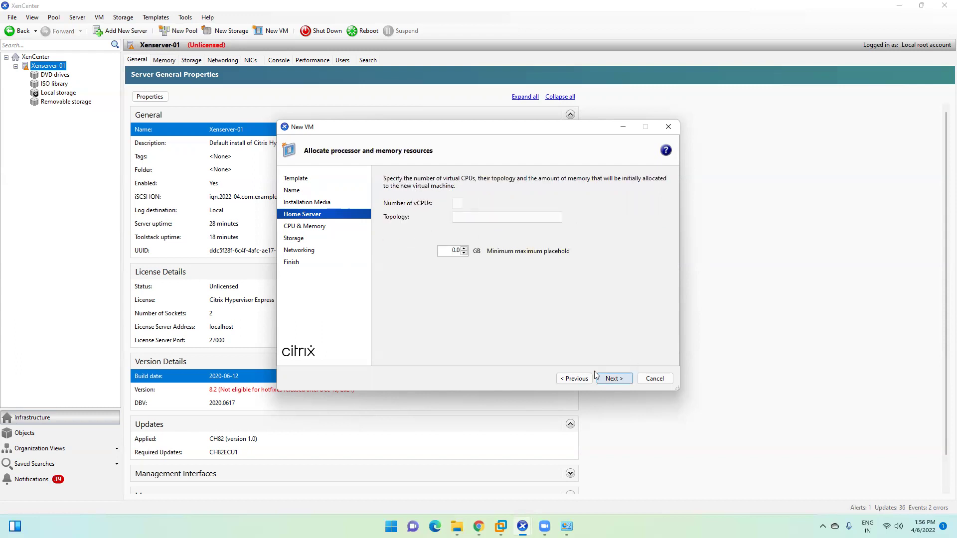
pyautogui.click(499, 217)
pyautogui.click(498, 233)
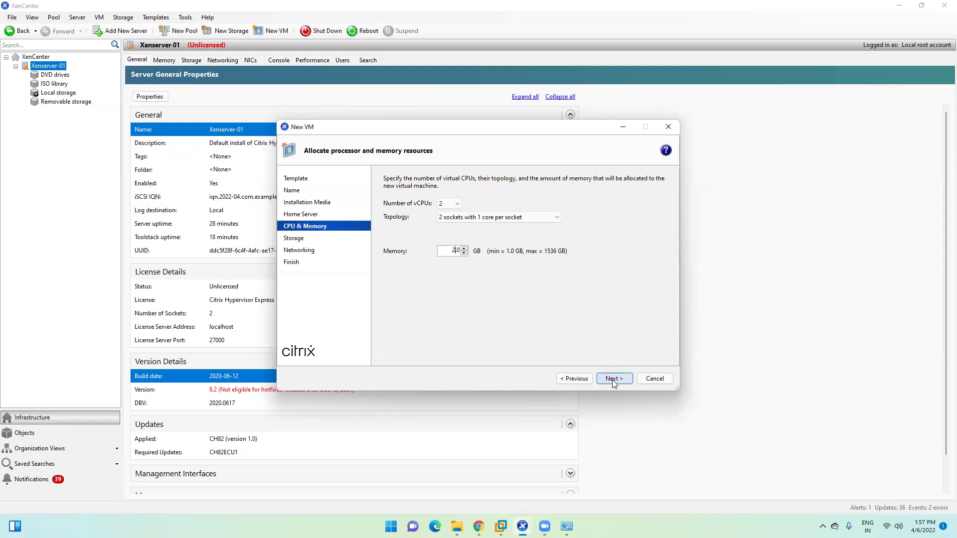
pyautogui.click(457, 204)
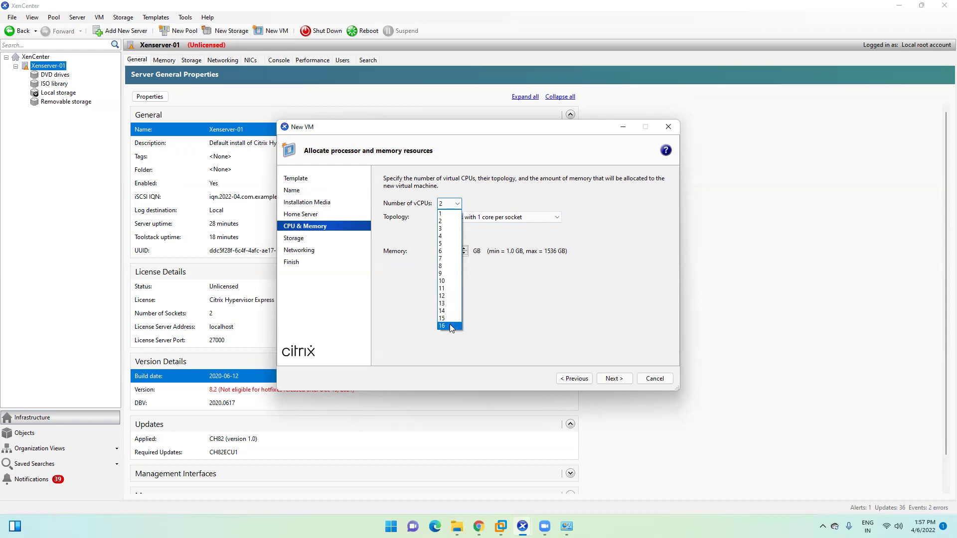
pyautogui.click(442, 222)
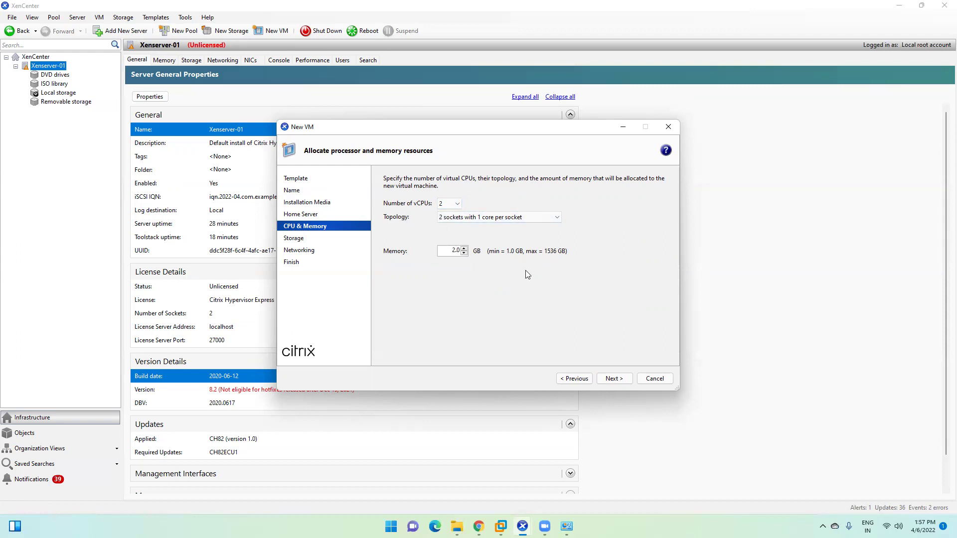
# Accept the 32 GB local disk and Network 0, then create the Win2k19- Master VM.
pyautogui.click(612, 378)
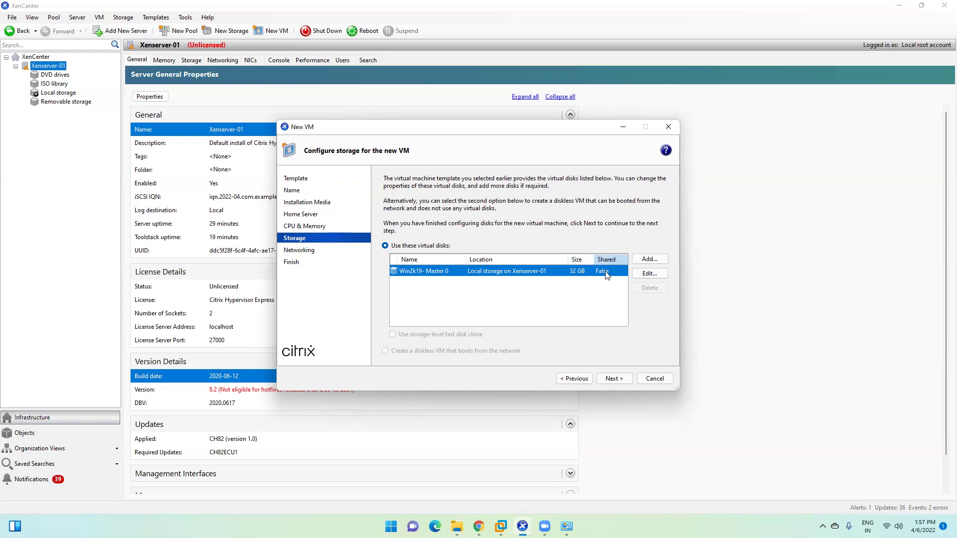
pyautogui.click(611, 380)
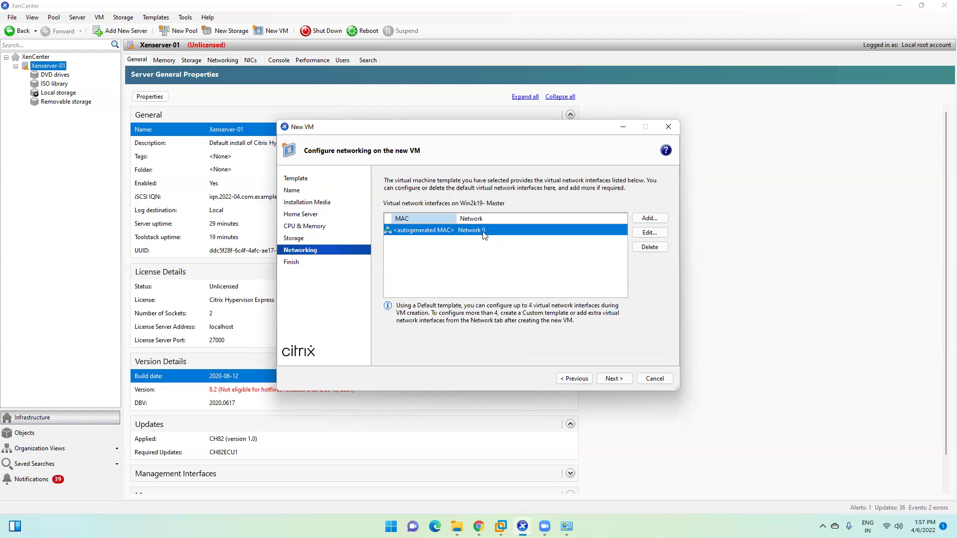
pyautogui.click(613, 379)
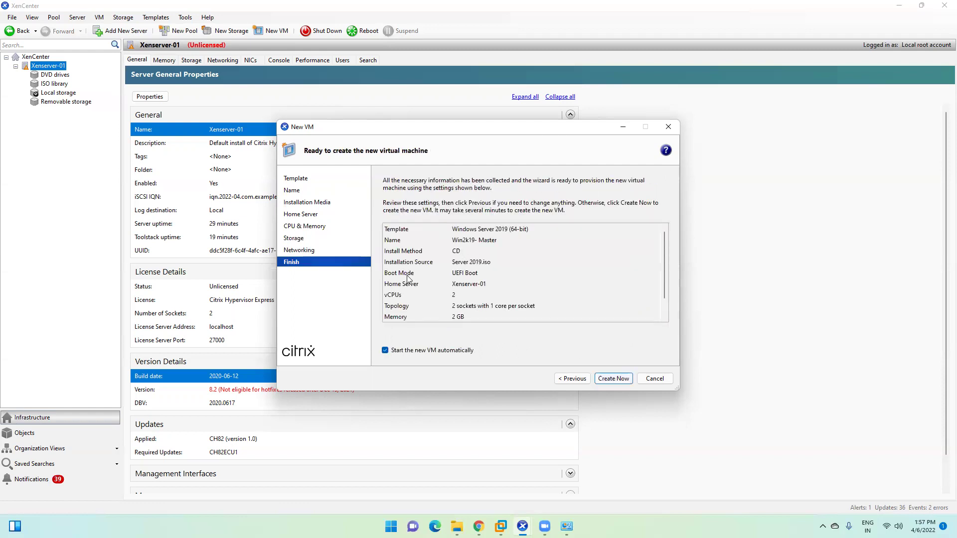
pyautogui.scroll(-1, 477, 289)
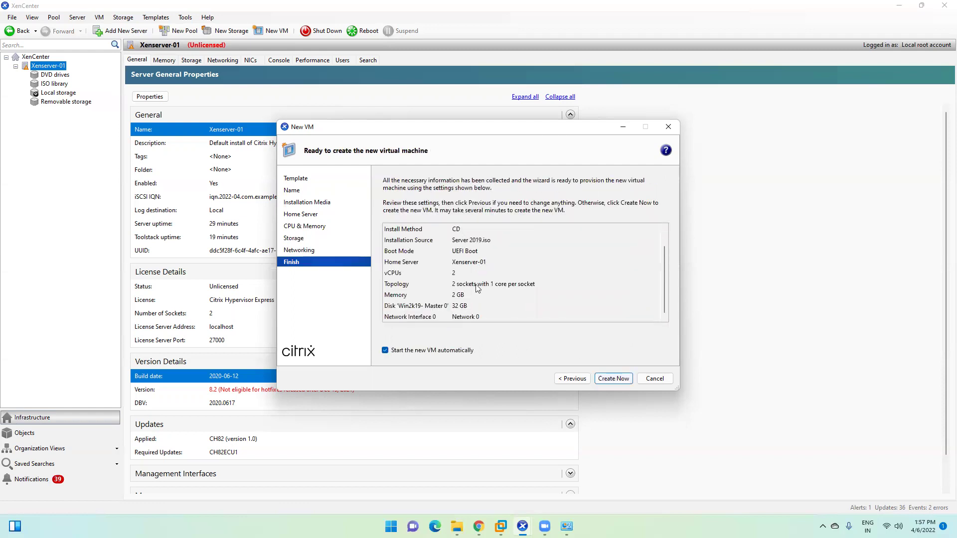
pyautogui.click(614, 379)
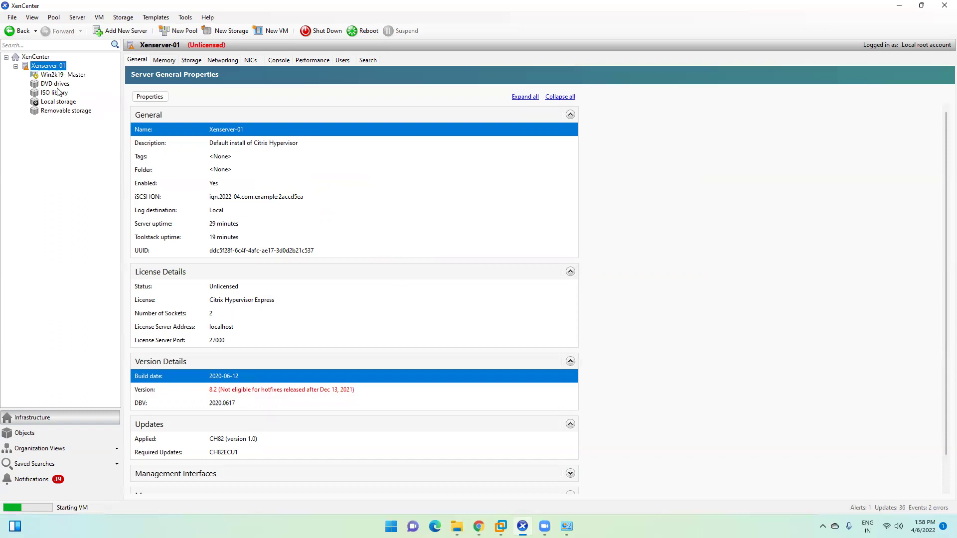
# Boot Win2k19- Master from Server 2019.iso into Windows Setup via its console, then minimize XenCenter.
pyautogui.click(60, 76)
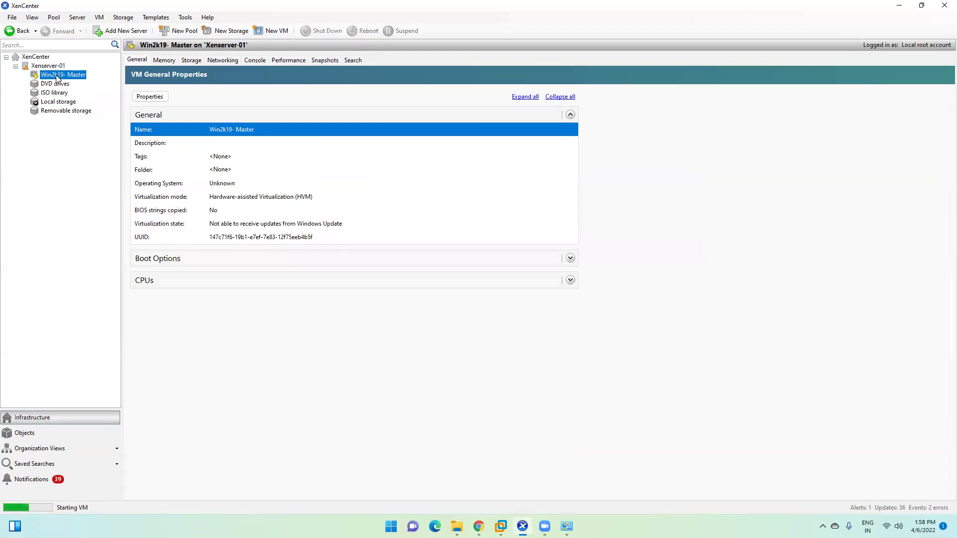
pyautogui.click(255, 60)
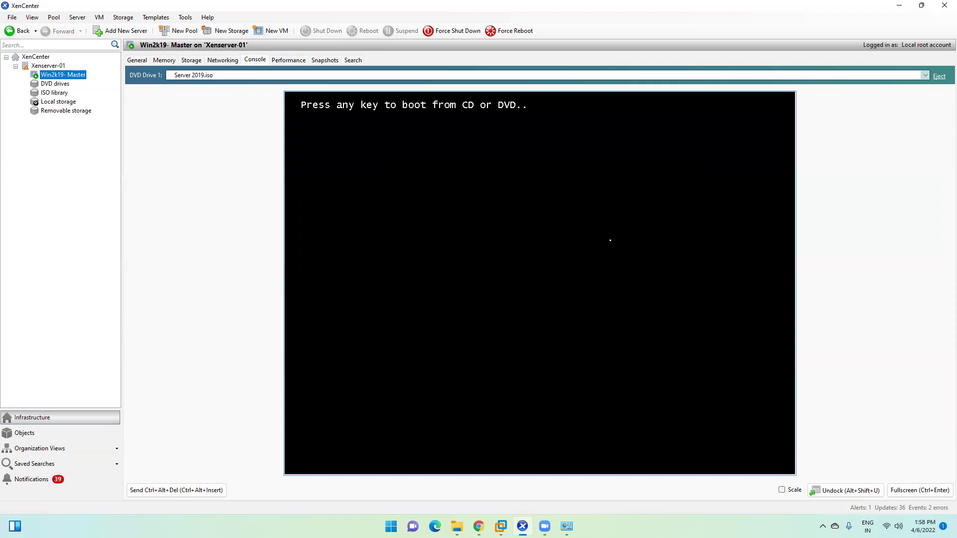
pyautogui.press('Return')
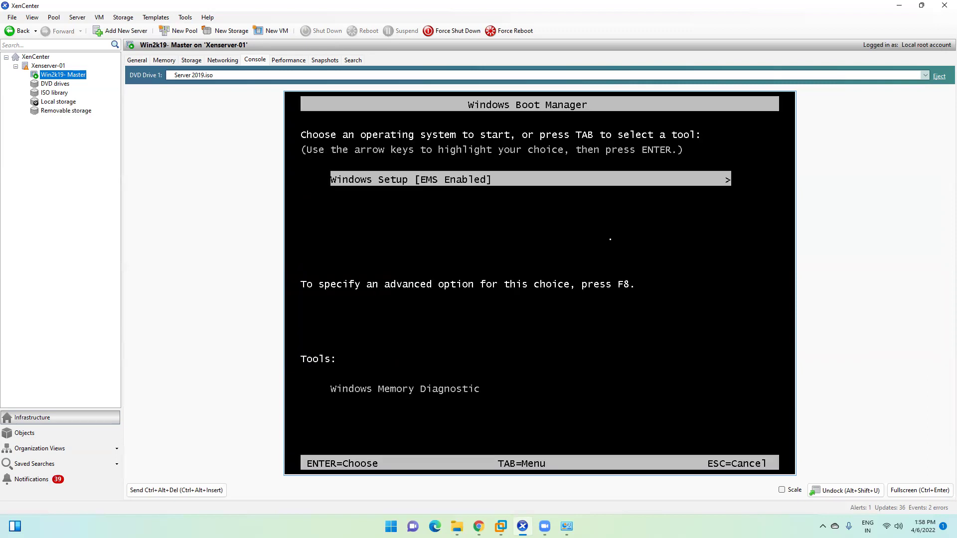
pyautogui.press('Return')
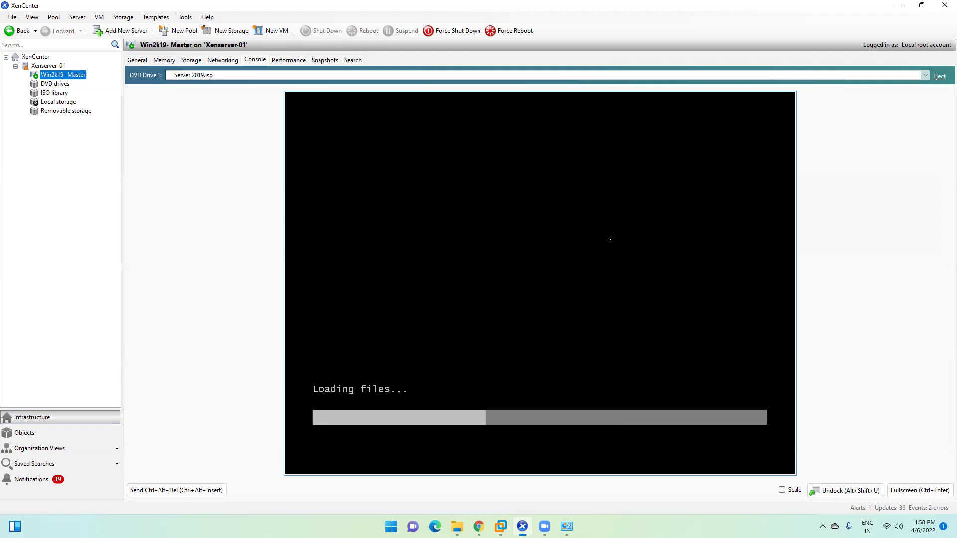
pyautogui.click(898, 6)
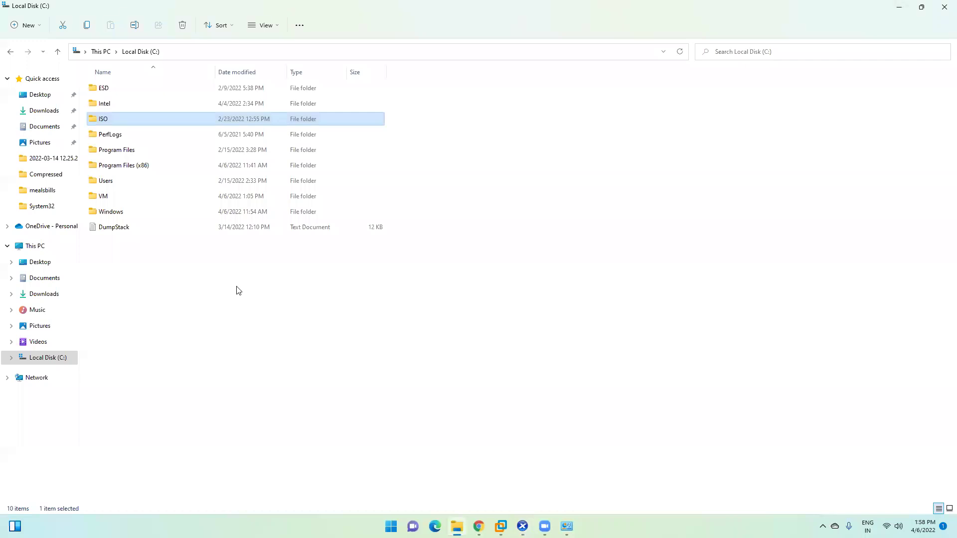
# Start the Citrix site configuration test on the DDC VM, then bring XenCenter forward.
pyautogui.click(500, 526)
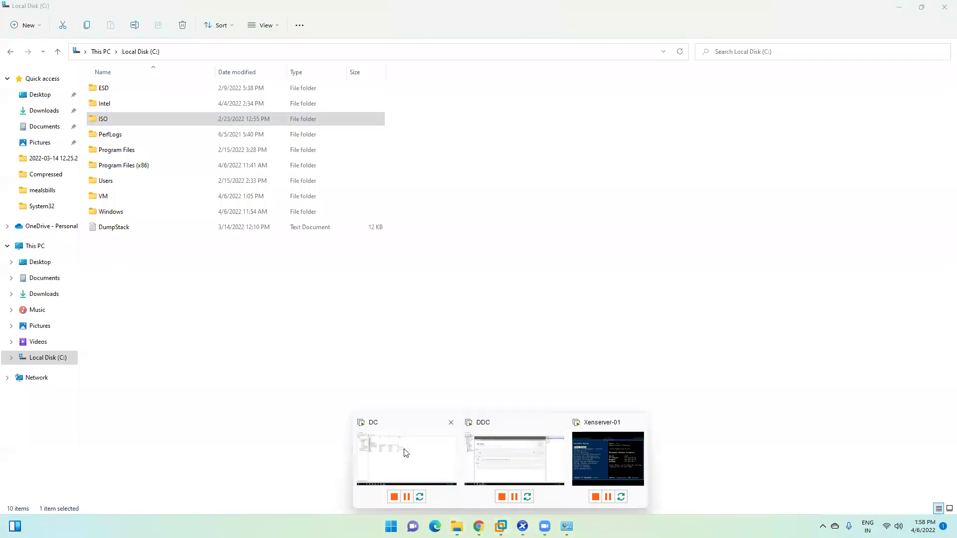
pyautogui.click(502, 455)
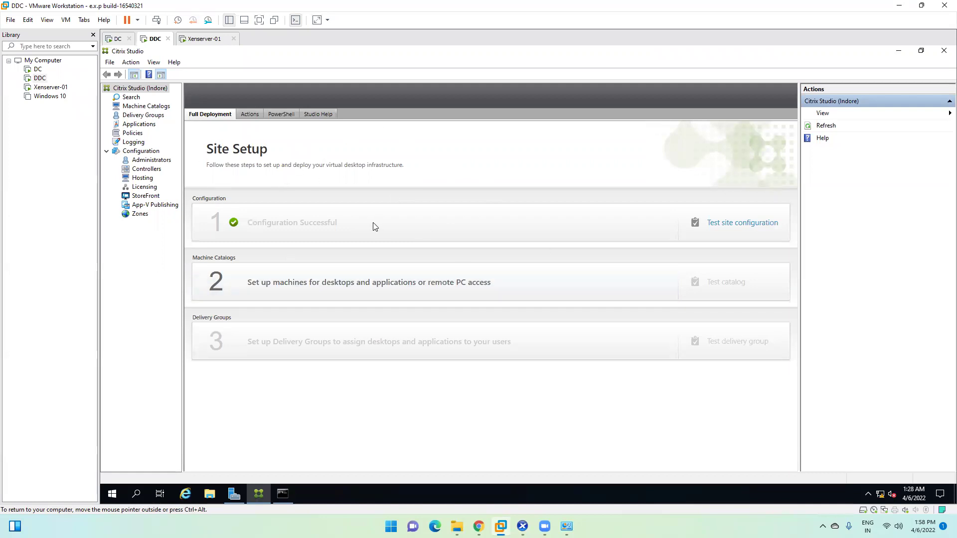
pyautogui.click(741, 228)
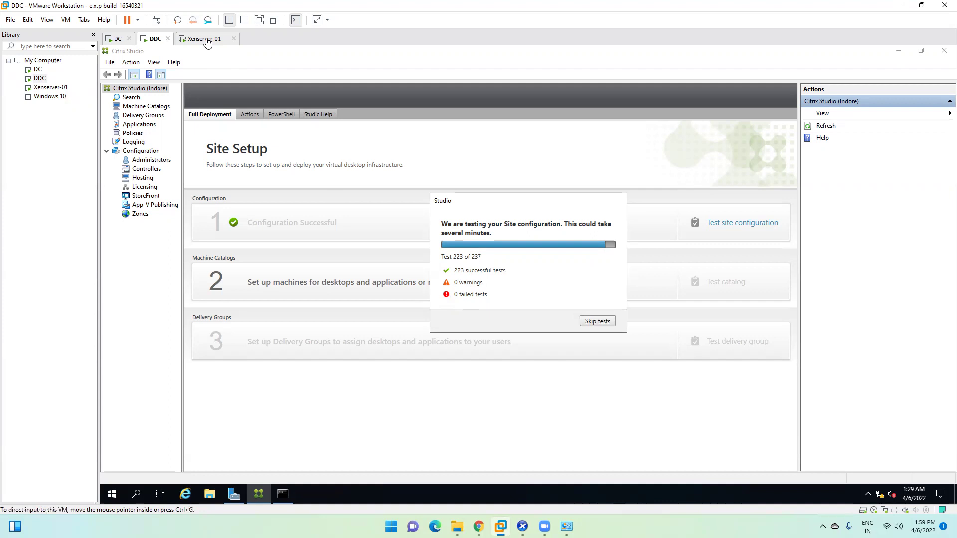
pyautogui.click(522, 527)
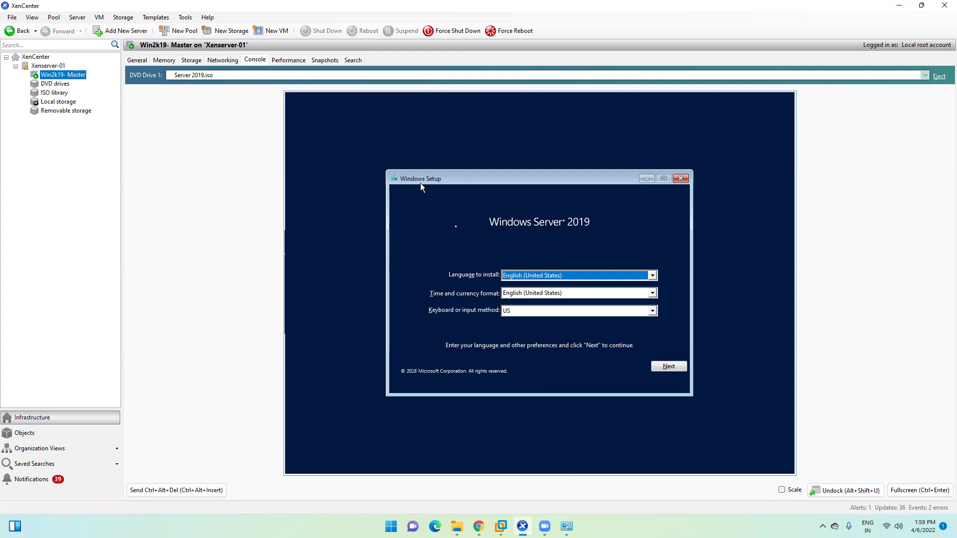
# Accept English (United States) defaults and start the Windows Server 2019 installation.
pyautogui.click(675, 367)
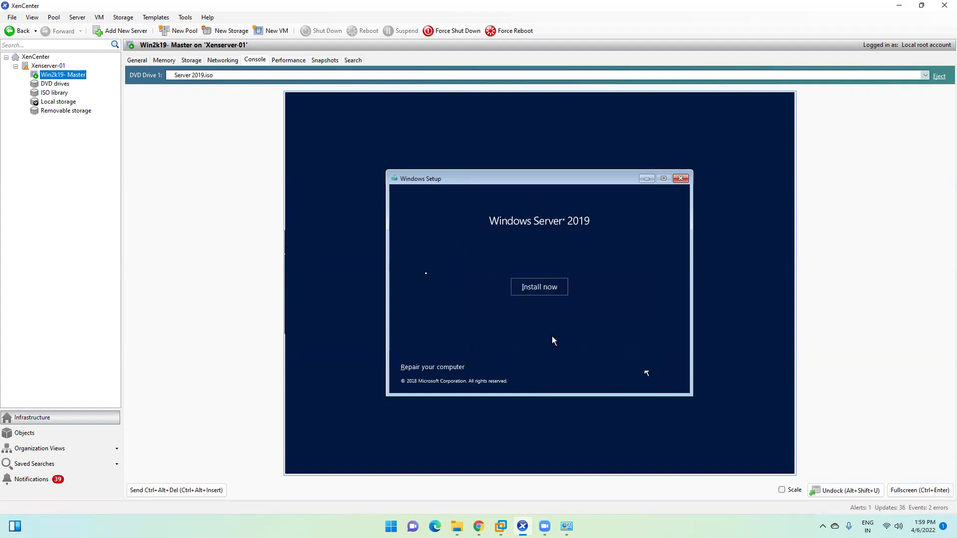
pyautogui.click(528, 287)
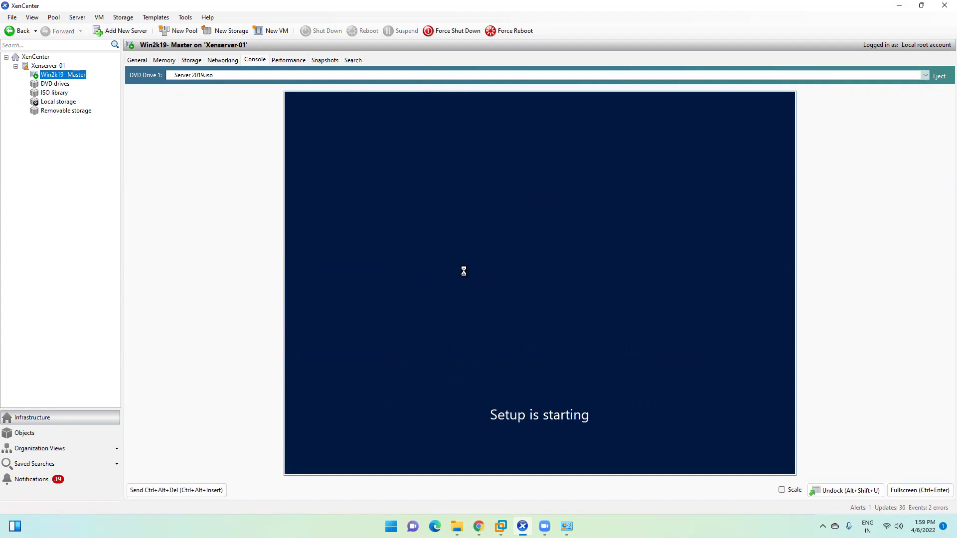
pyautogui.moveTo(501, 526)
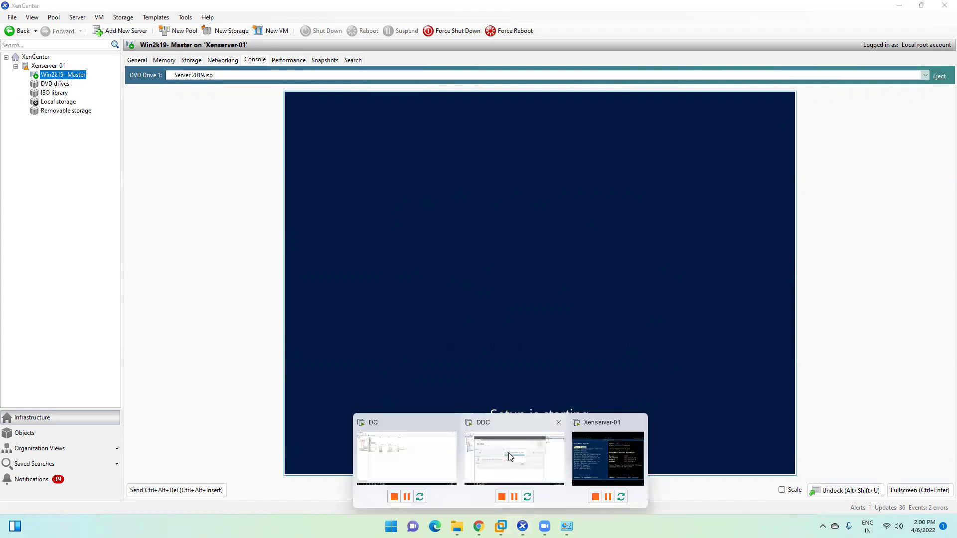
pyautogui.click(510, 457)
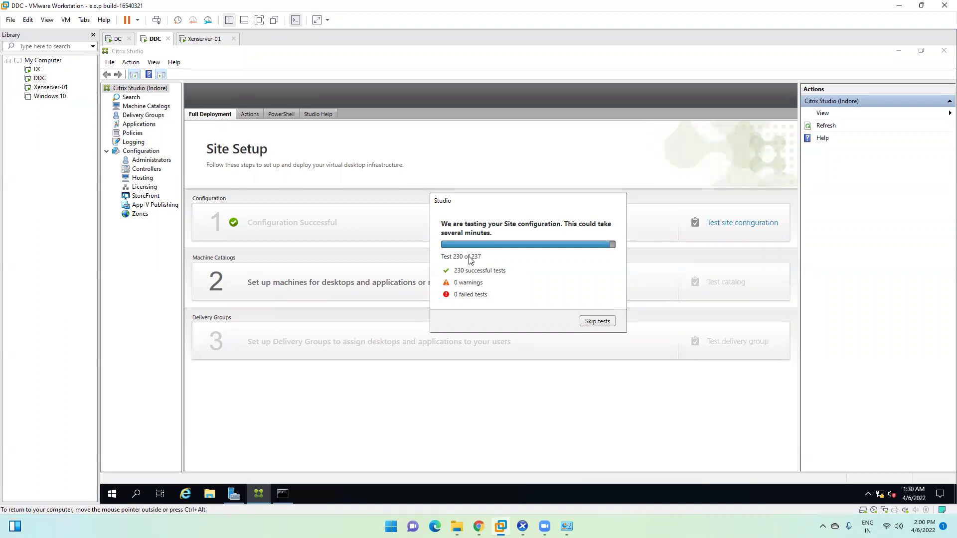
pyautogui.click(524, 474)
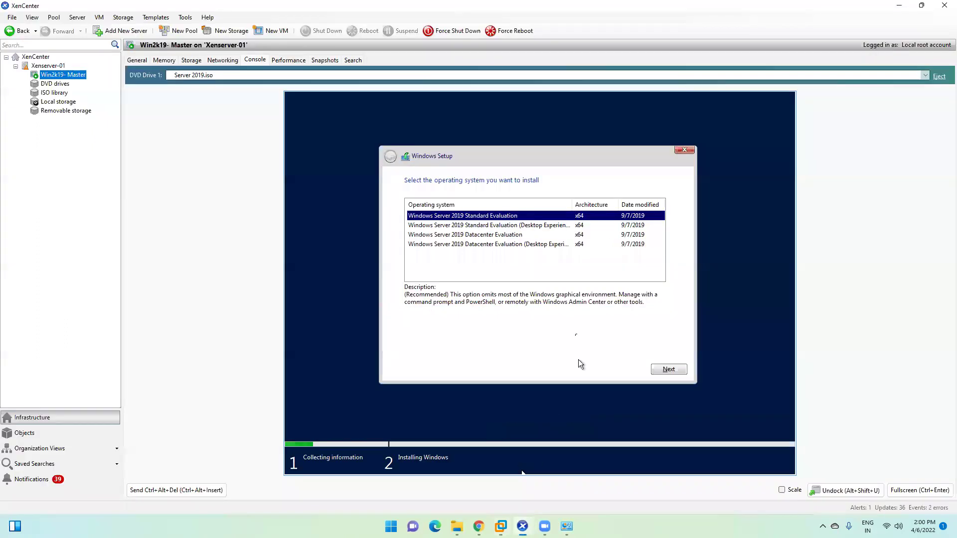
# Choose Standard Evaluation (Desktop Experience), accept the licence terms, and pick a Custom install.
pyautogui.click(452, 227)
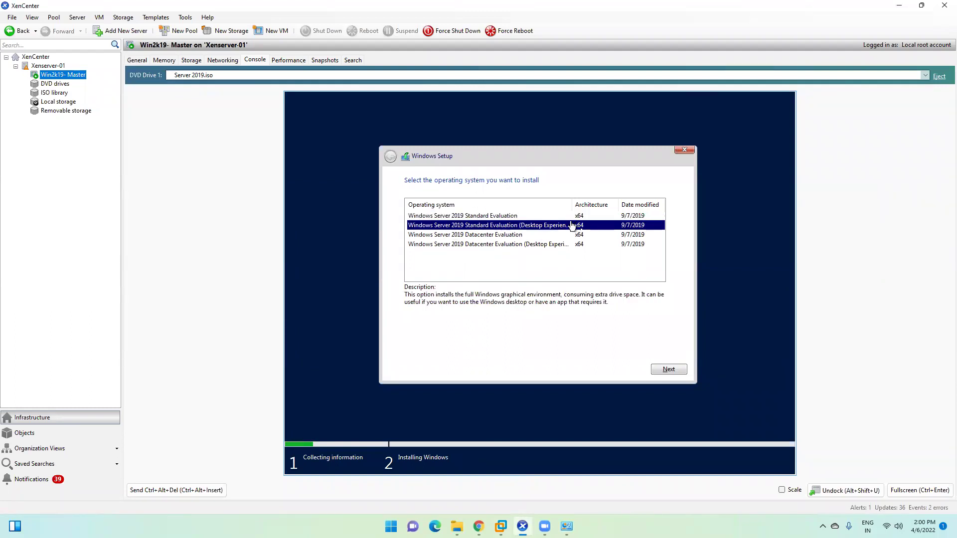
pyautogui.click(664, 369)
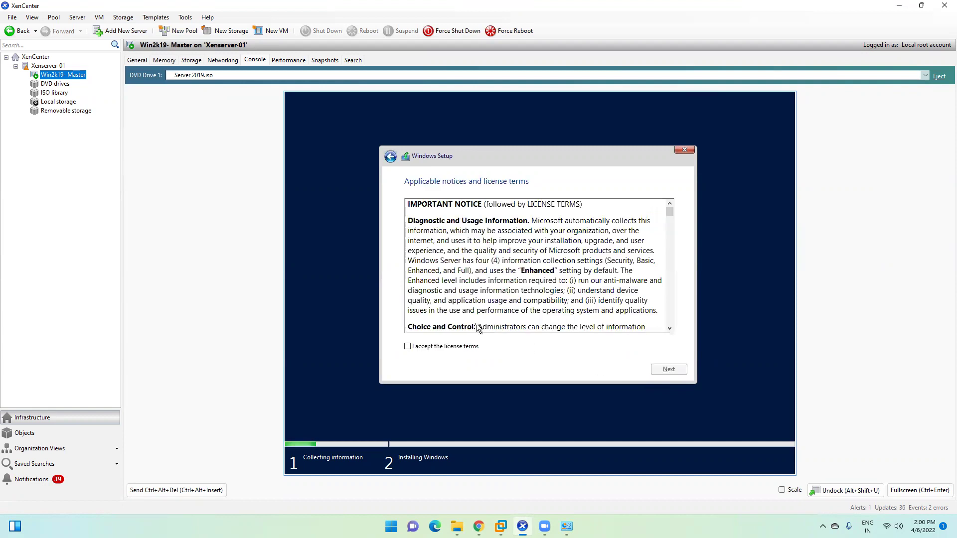
pyautogui.click(445, 348)
pyautogui.click(655, 370)
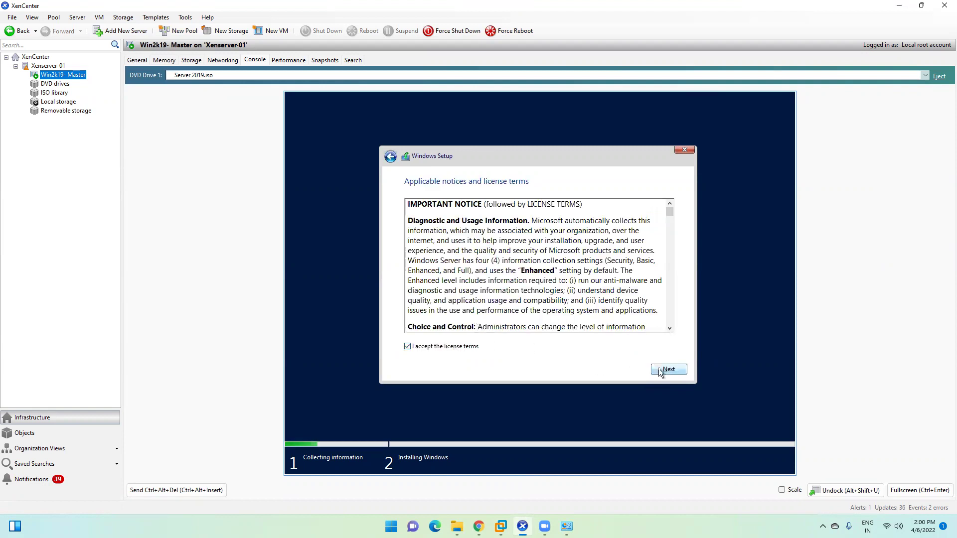
pyautogui.click(485, 287)
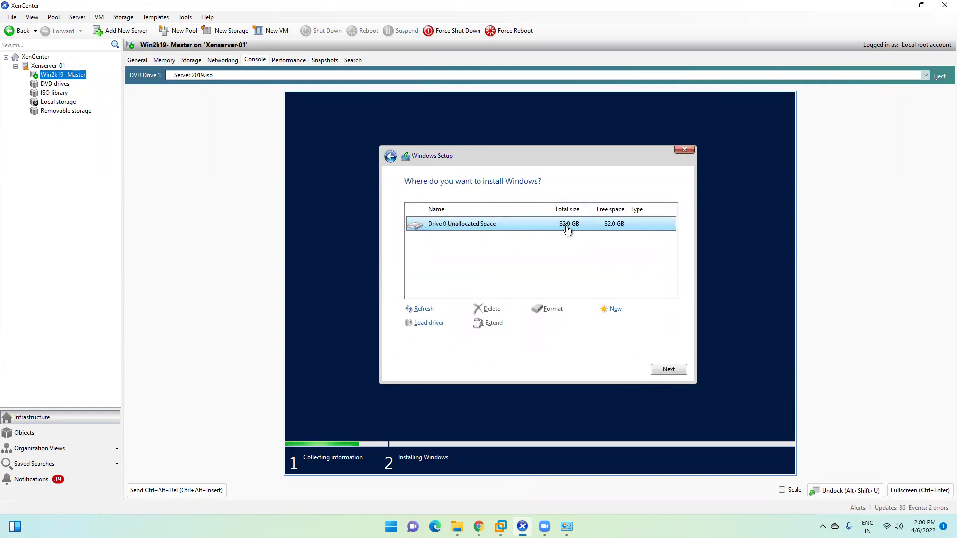
# Create new partitions on Drive 0 and install Windows onto Partition 4.
pyautogui.click(613, 309)
pyautogui.click(623, 324)
pyautogui.click(605, 323)
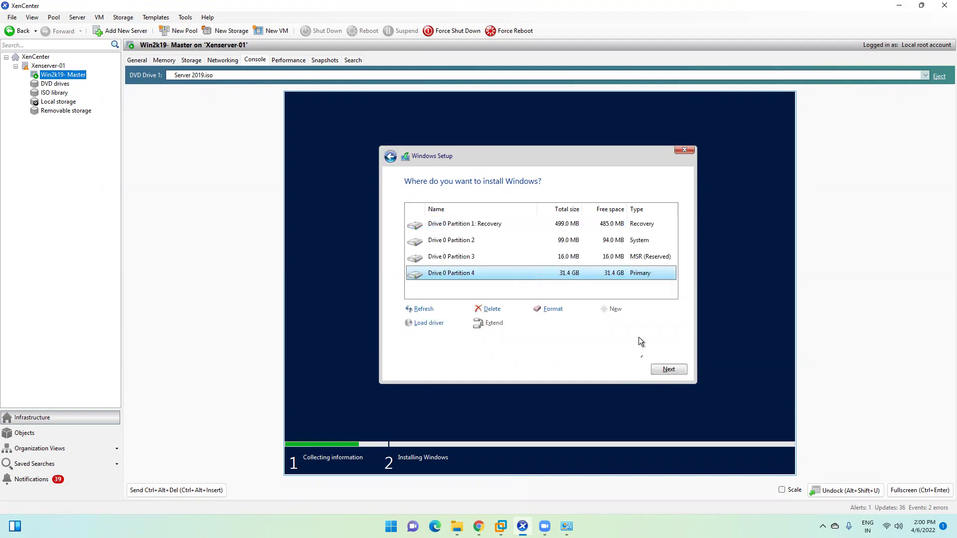
pyautogui.click(669, 369)
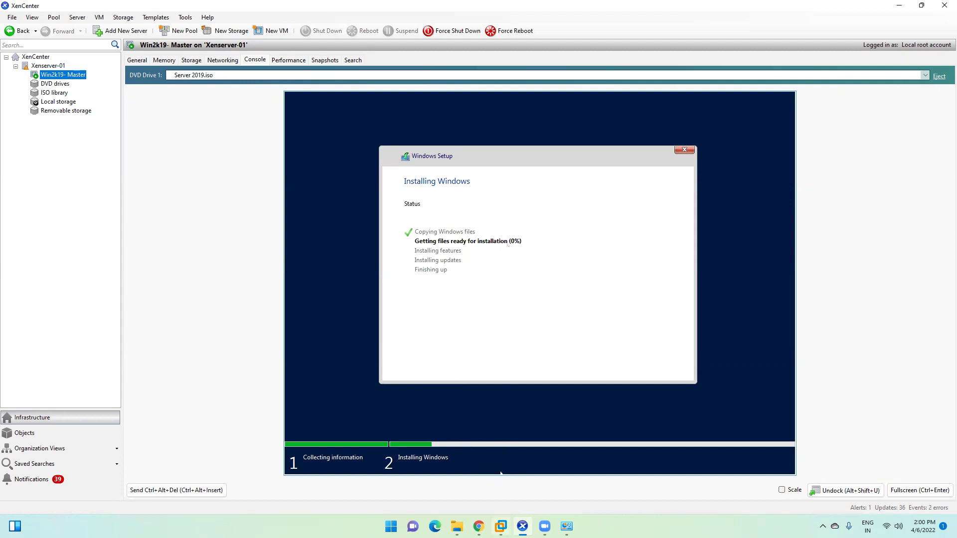
# Bring the DDC's Citrix Studio forward to see the site test at 236 of 237.
pyautogui.click(514, 451)
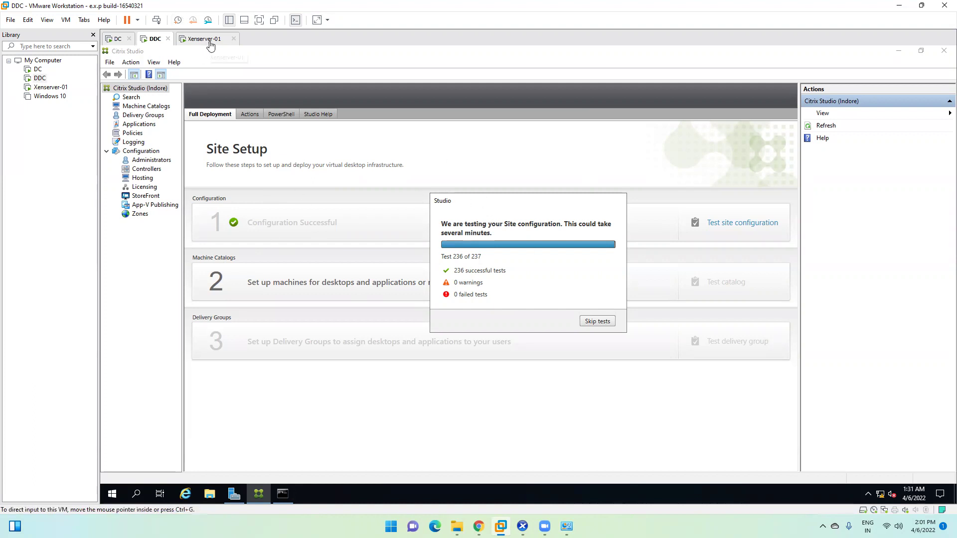
# Check XenCenter's setup progress, then close Studio's completed site test results (237 passed).
pyautogui.click(522, 526)
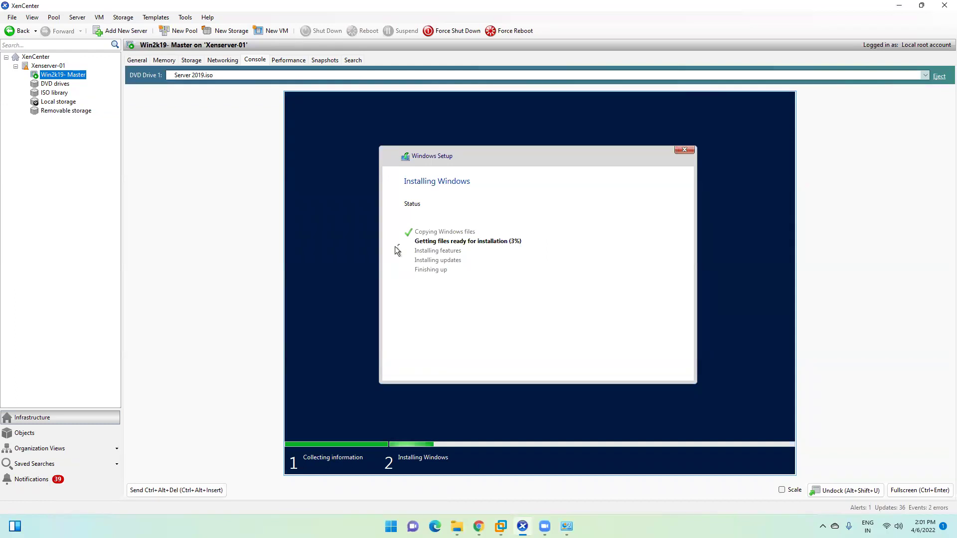
pyautogui.click(900, 6)
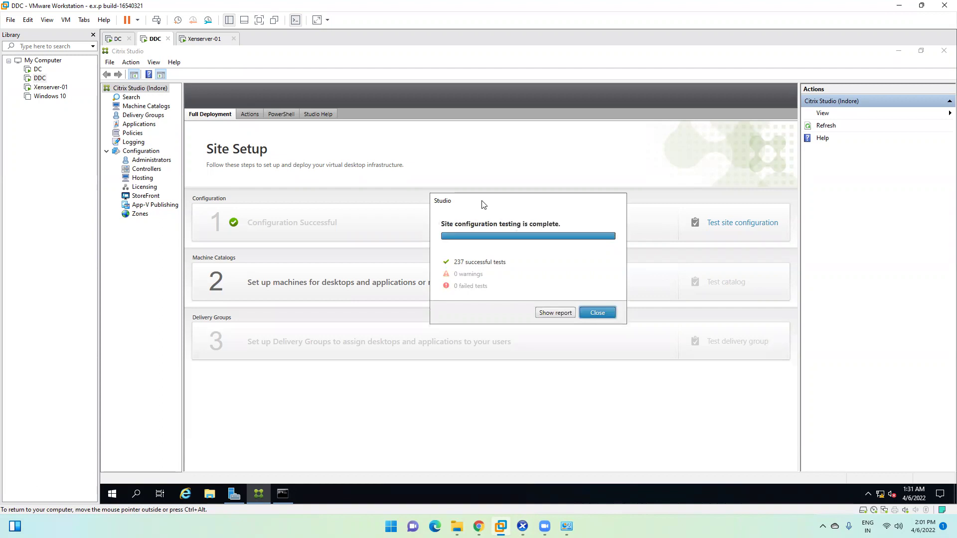
pyautogui.click(597, 313)
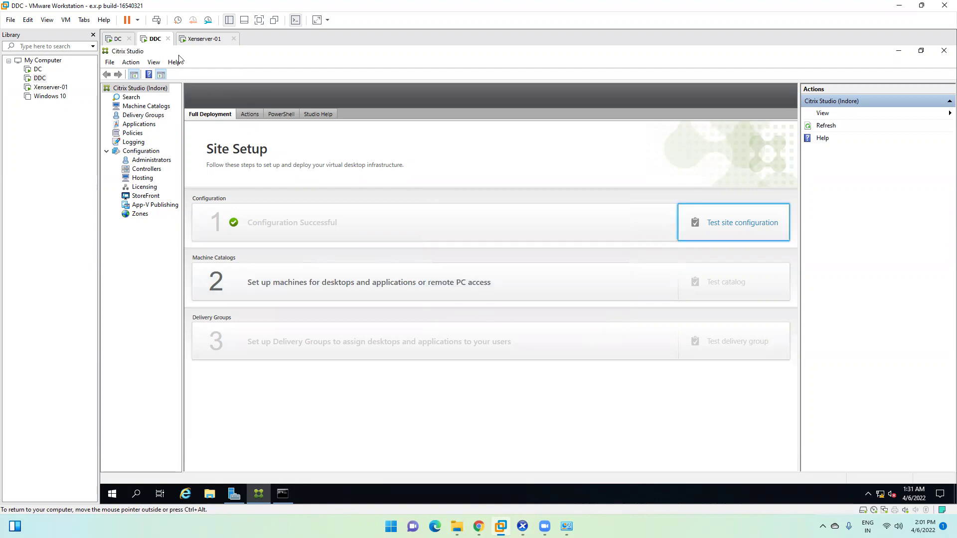
pyautogui.click(202, 38)
pyautogui.click(152, 39)
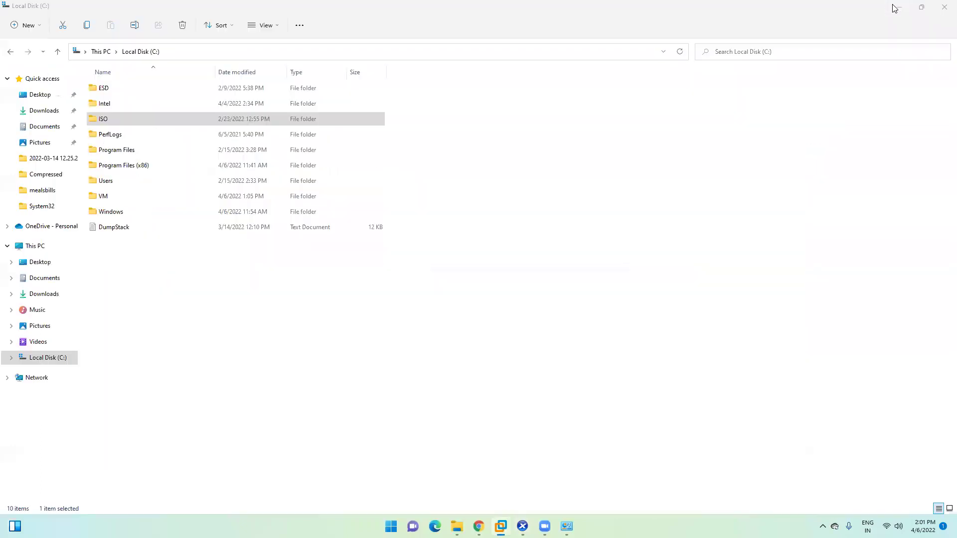
# Close File Explorer, check XenCenter, and return to the DDC VM.
pyautogui.click(905, 6)
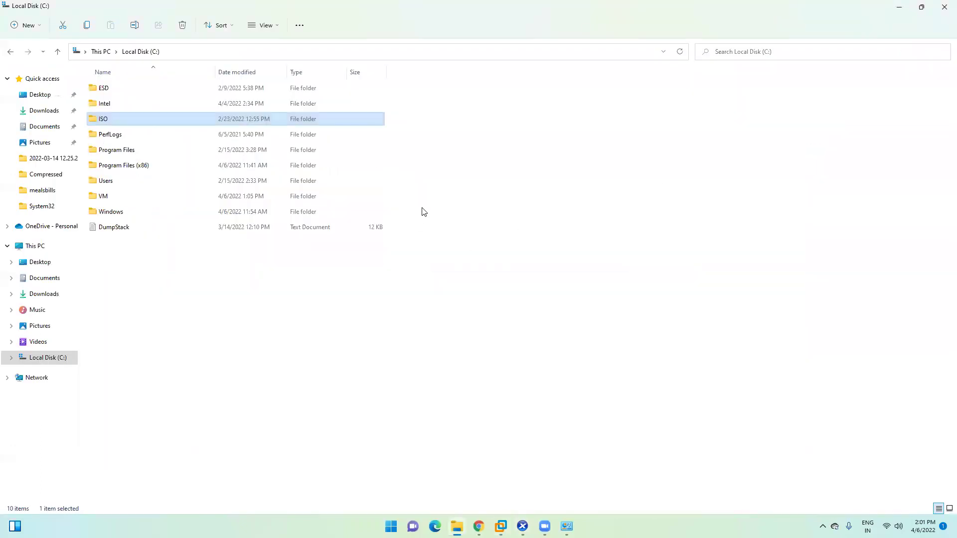
pyautogui.click(945, 7)
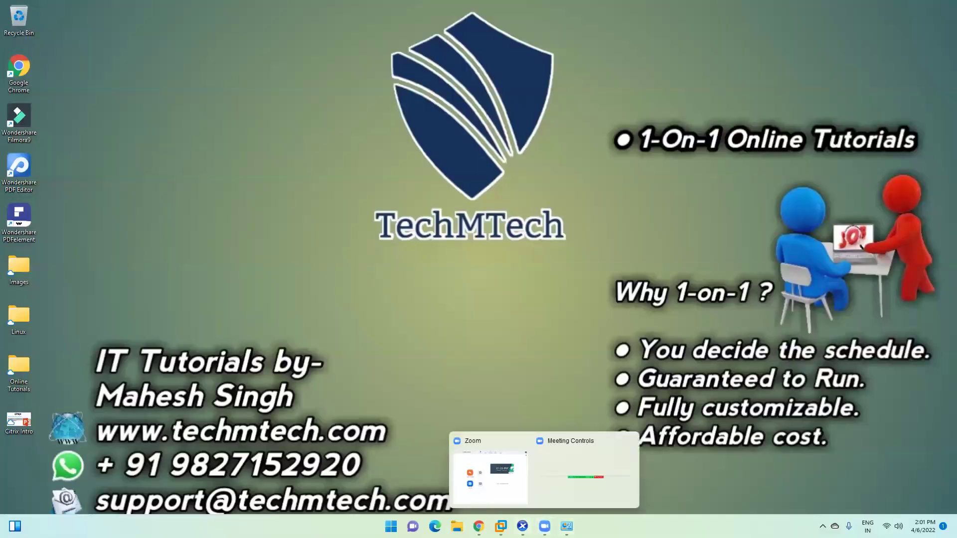
pyautogui.click(522, 527)
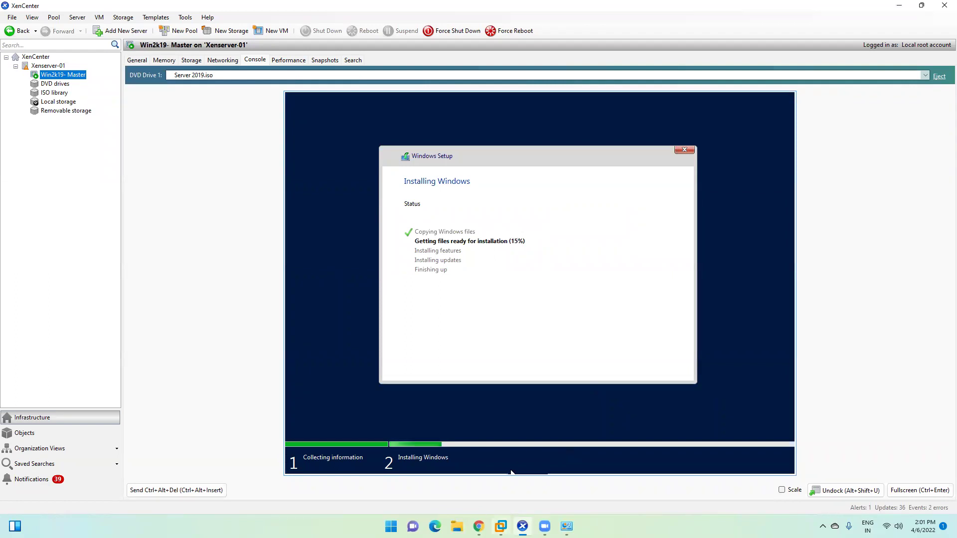
pyautogui.moveTo(501, 526)
pyautogui.click(519, 451)
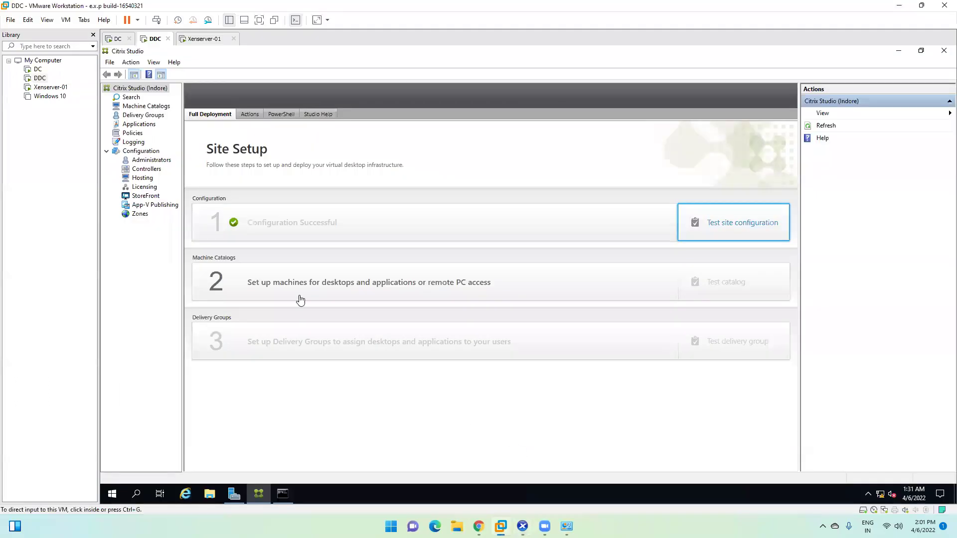
# Browse Studio's Machine Catalogs, Delivery Groups, Applications, Policies and Logging, then return to XenCenter's setup at 24%.
pyautogui.click(144, 107)
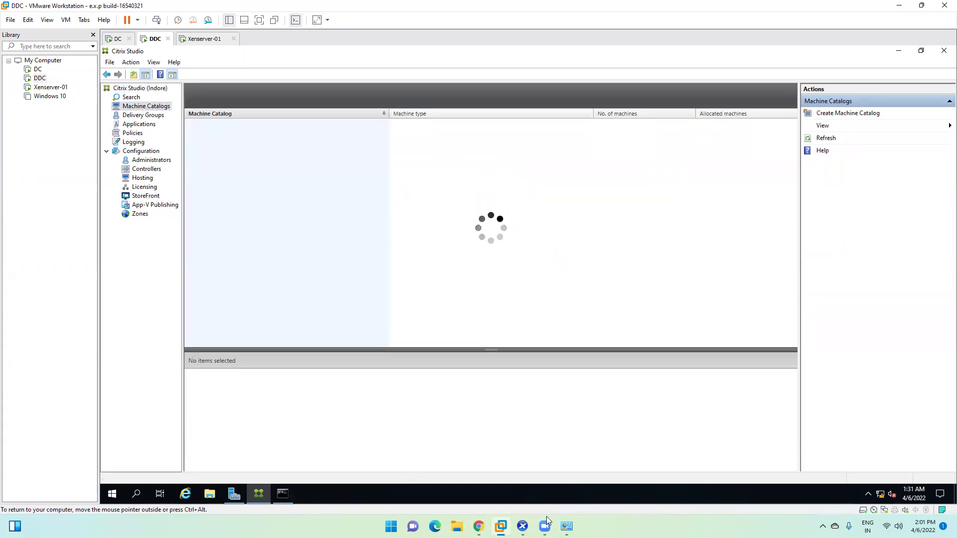
pyautogui.moveTo(545, 527)
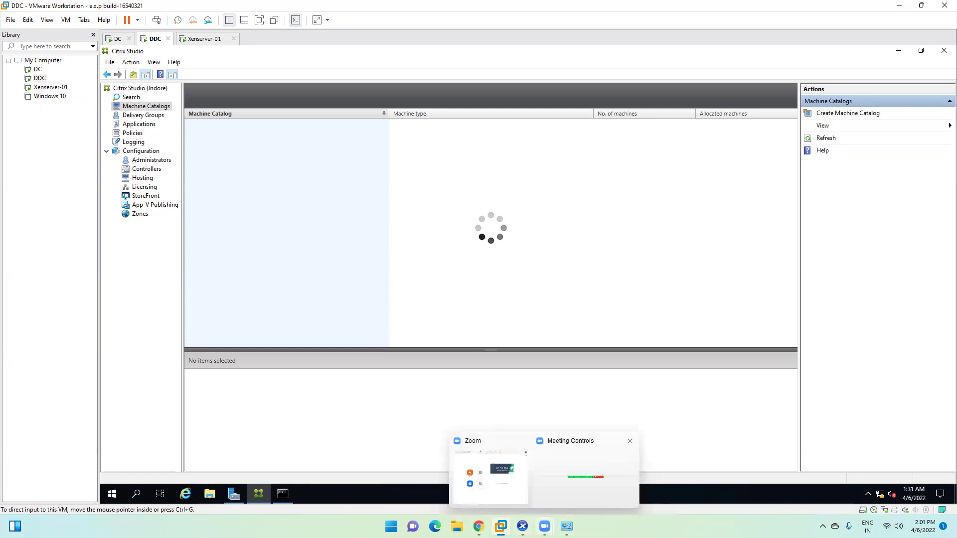
pyautogui.click(522, 526)
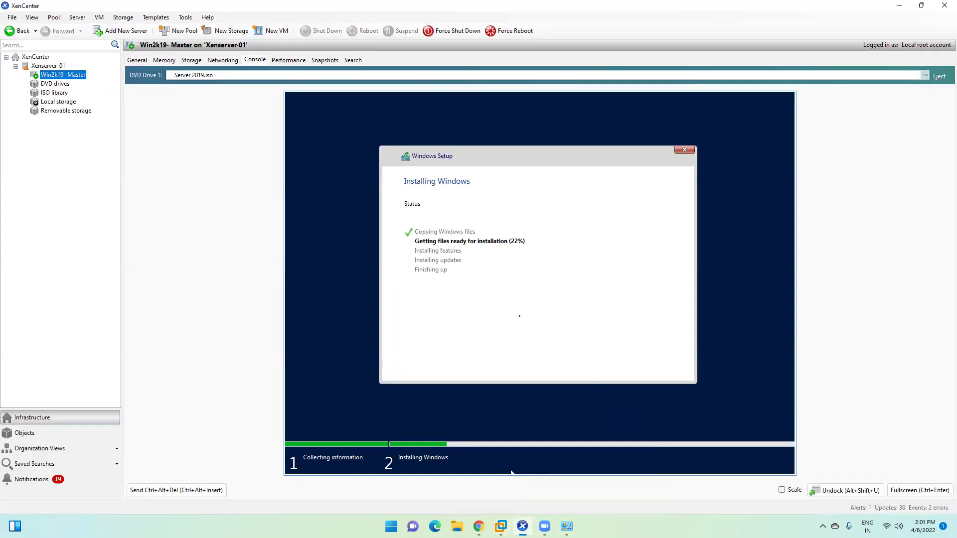
pyautogui.click(903, 7)
pyautogui.click(137, 116)
pyautogui.click(138, 125)
pyautogui.click(133, 134)
pyautogui.click(133, 142)
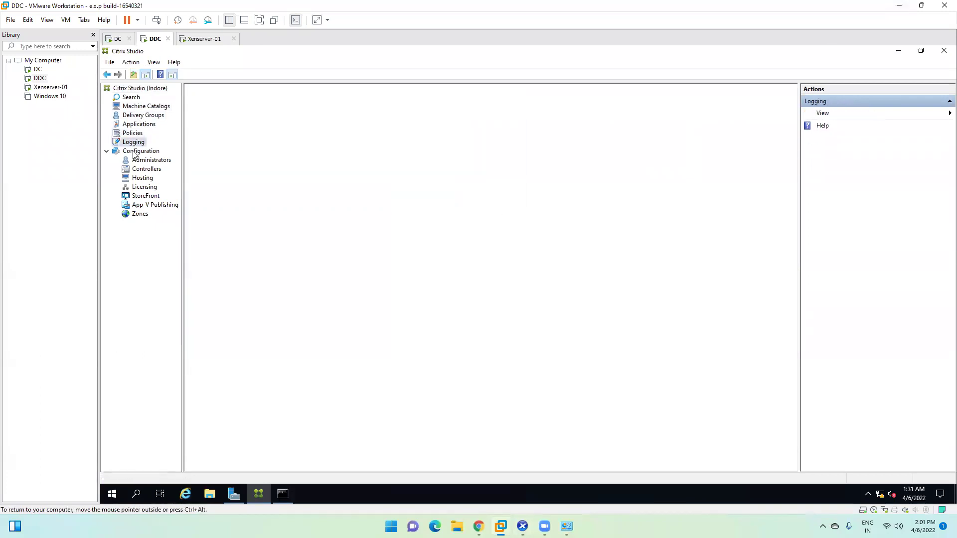
pyautogui.click(906, 7)
pyautogui.click(523, 526)
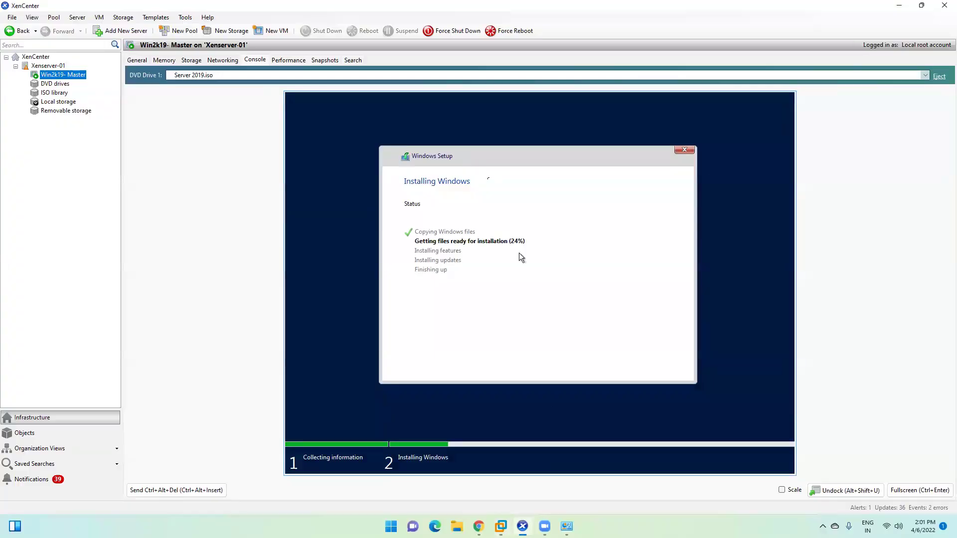